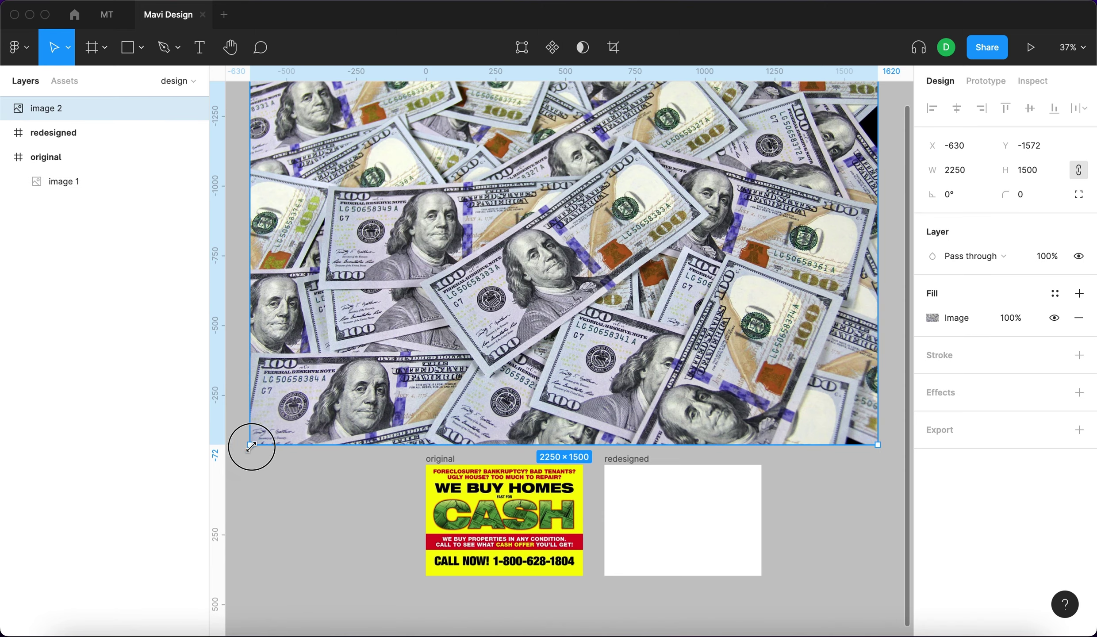
Resize the money photo down to 680×452 and position it above both flyer frames.
{"action": "left_click_drag", "start_coordinate": [251, 446], "coordinate": [472, 345]}
{"action": "left_click_drag", "start_coordinate": [566, 240], "coordinate": [653, 354]}
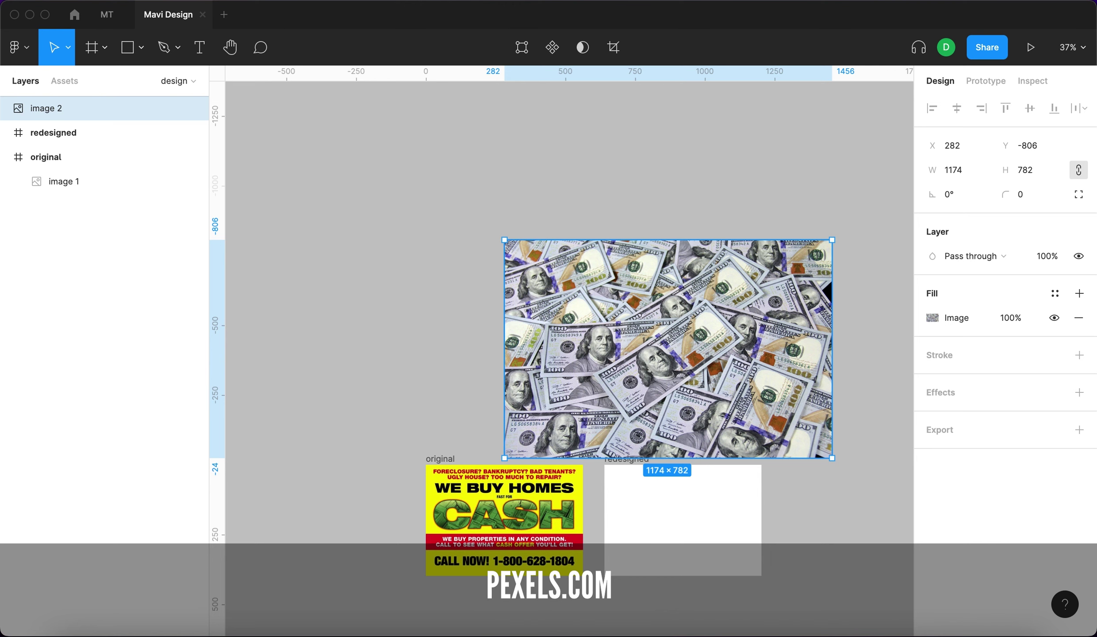
{"action": "left_click", "coordinate": [330, 241]}
{"action": "left_click_drag", "start_coordinate": [567, 339], "coordinate": [602, 304]}
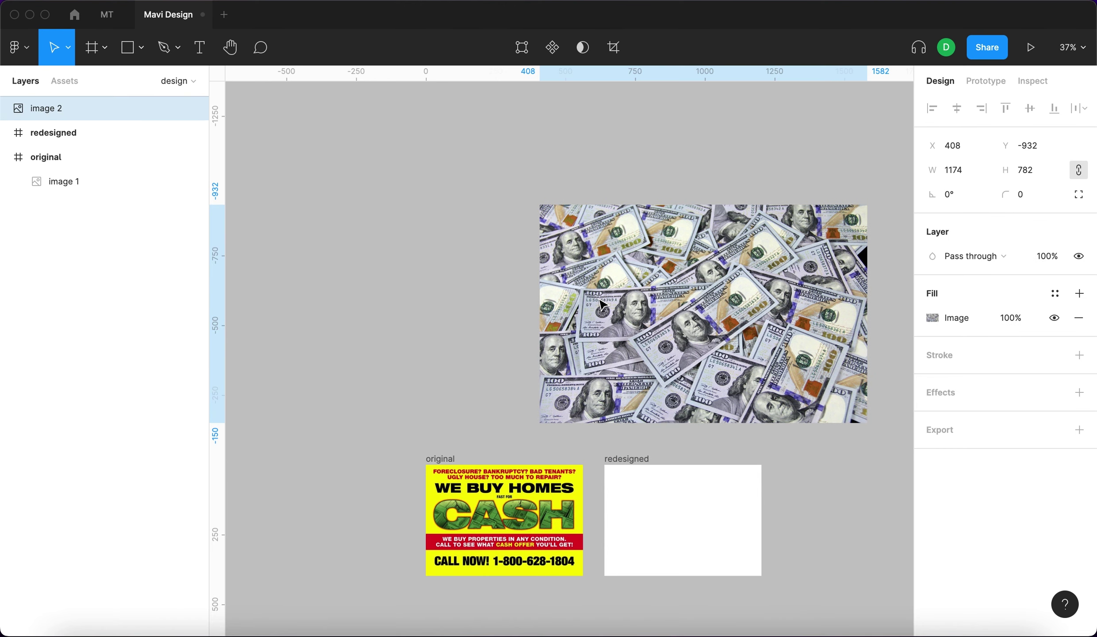
{"action": "left_click_drag", "start_coordinate": [869, 286], "coordinate": [721, 296]}
Add a 'CASH' text layer set in Montserrat ExtraBold.
{"action": "key", "text": "t"}
{"action": "left_click", "coordinate": [680, 170]}
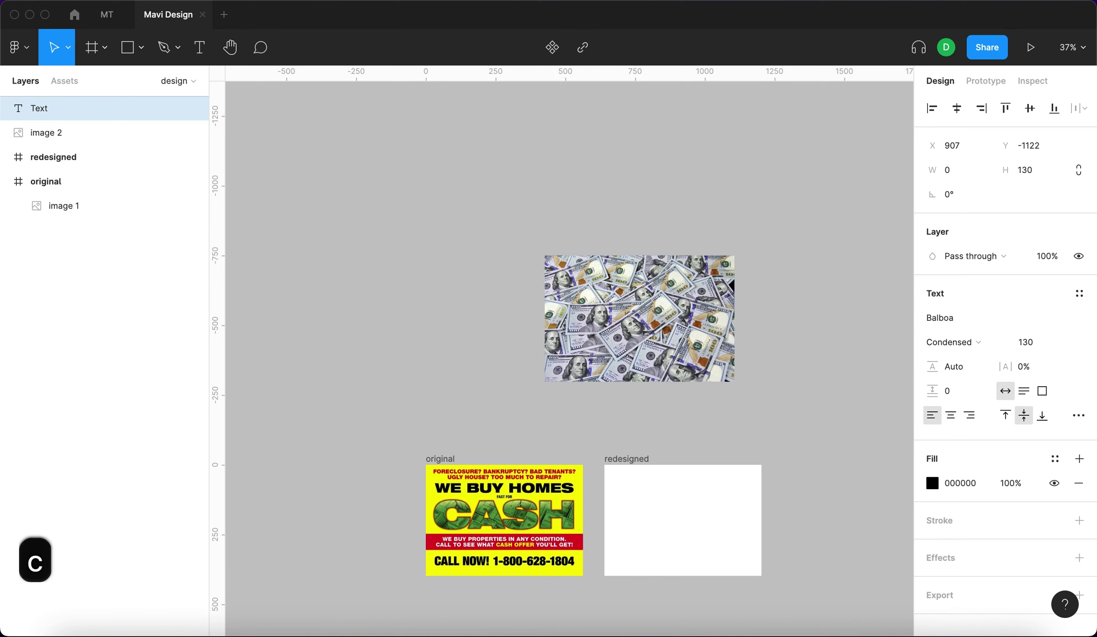
{"action": "type", "text": "CASH"}
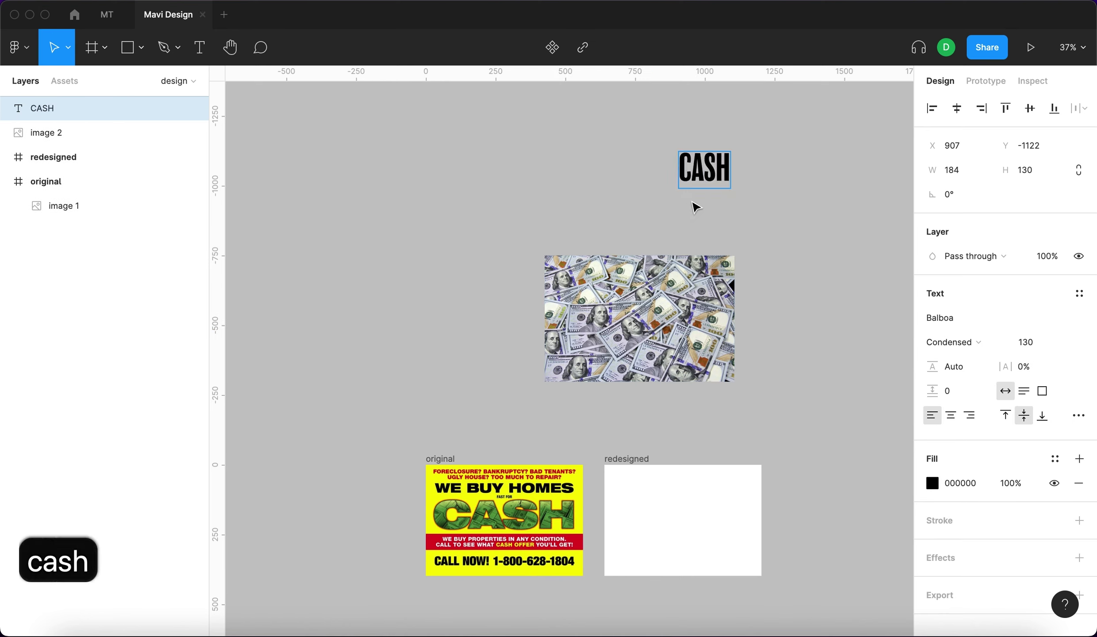
{"action": "key", "text": "Escape"}
{"action": "type", "text": "Monts"}
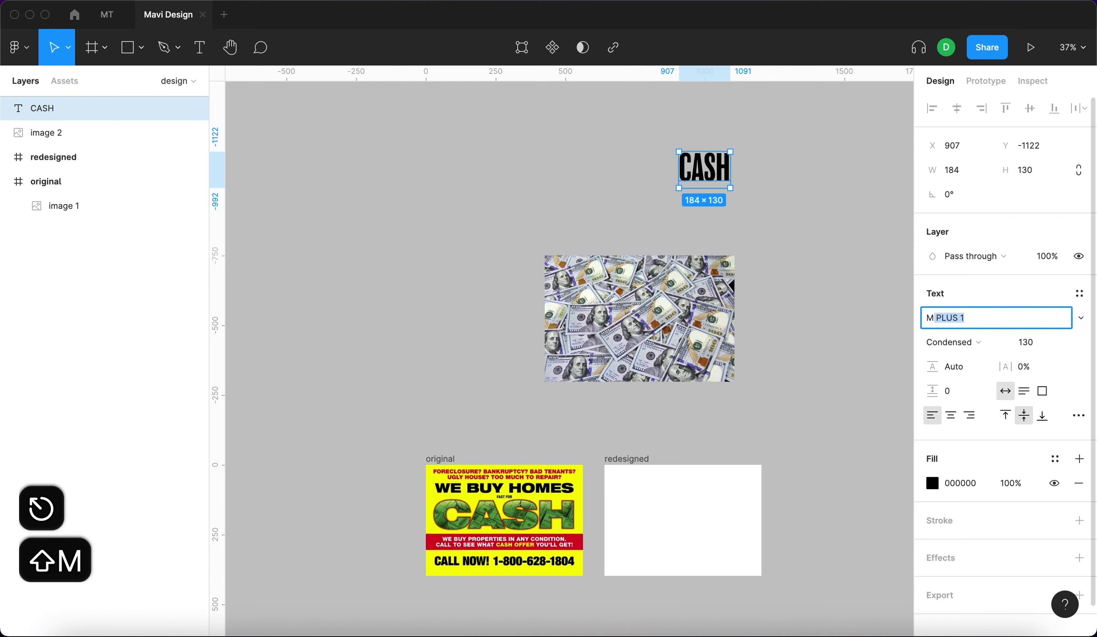
{"action": "type", "text": "errat"}
{"action": "key", "text": "Return"}
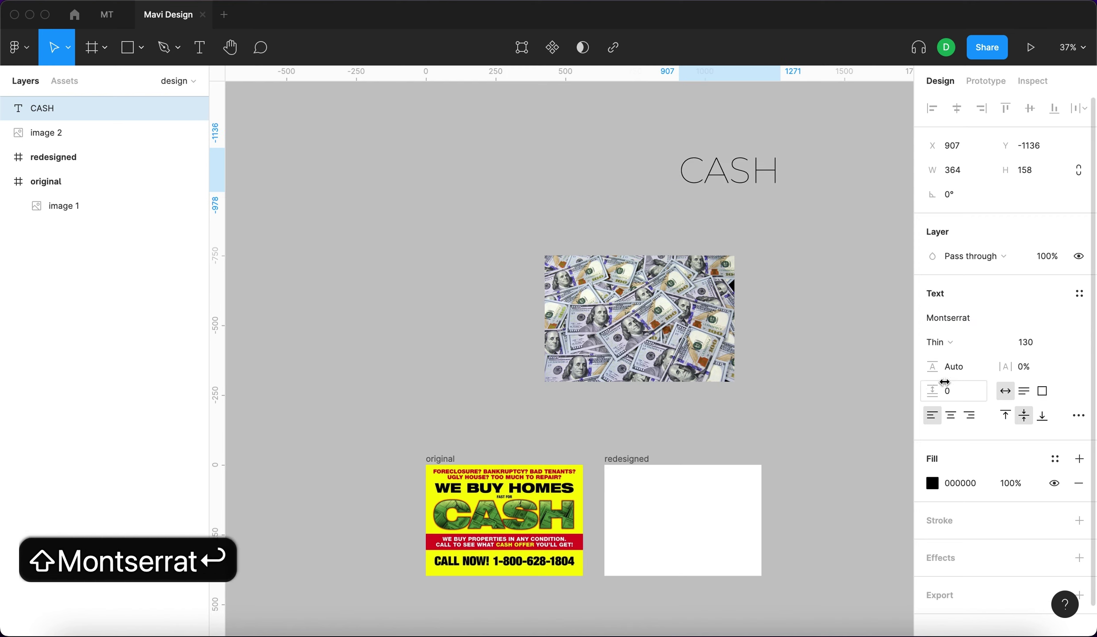
{"action": "left_click", "coordinate": [938, 342]}
{"action": "left_click", "coordinate": [974, 396]}
Move the CASH text down into the redesigned frame.
{"action": "left_click", "coordinate": [782, 256]}
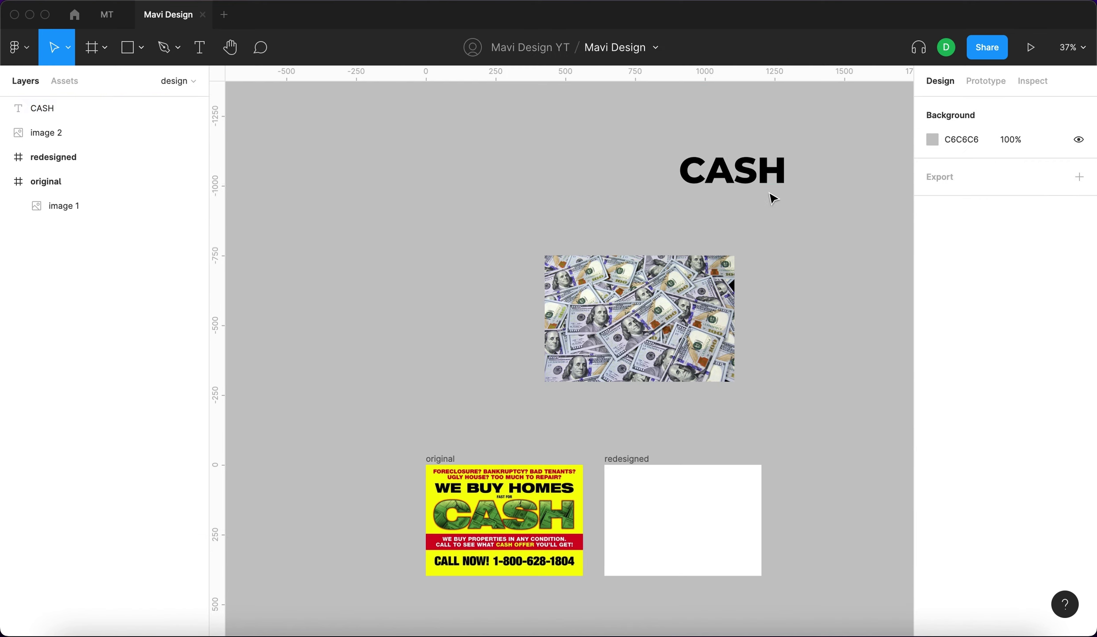
{"action": "left_click", "coordinate": [771, 195]}
{"action": "left_click_drag", "start_coordinate": [770, 194], "coordinate": [677, 347]}
{"action": "key", "text": "shift+2"}
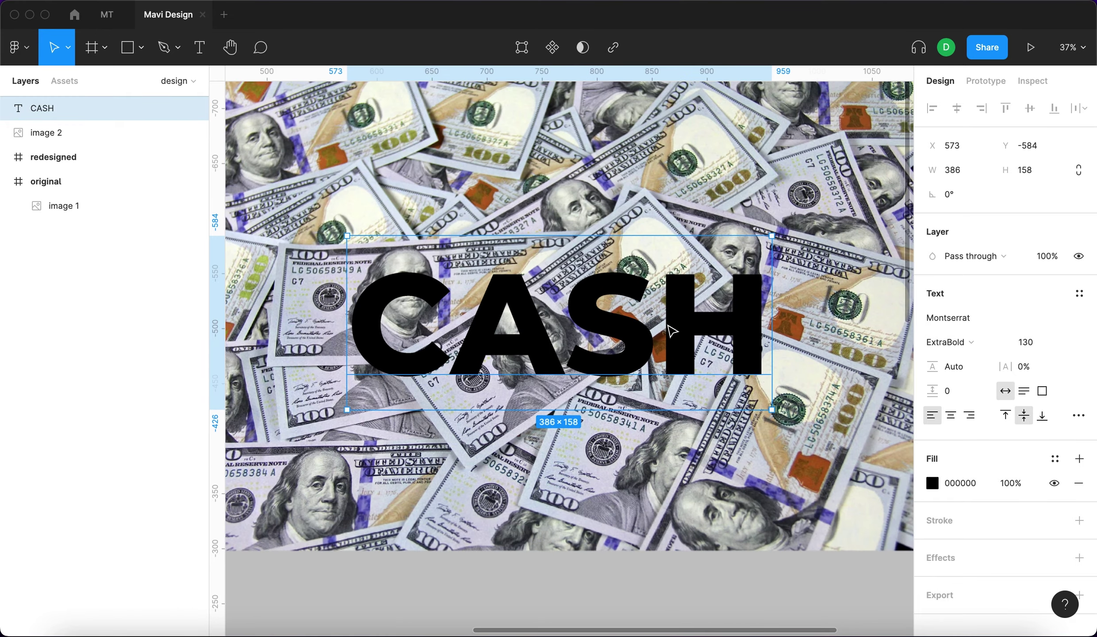
{"action": "scroll", "coordinate": [671, 331], "scroll_direction": "down", "scroll_amount": 5}
Place the money photo over the CASH letters and enlarge it to cover them.
{"action": "left_click", "coordinate": [703, 284]}
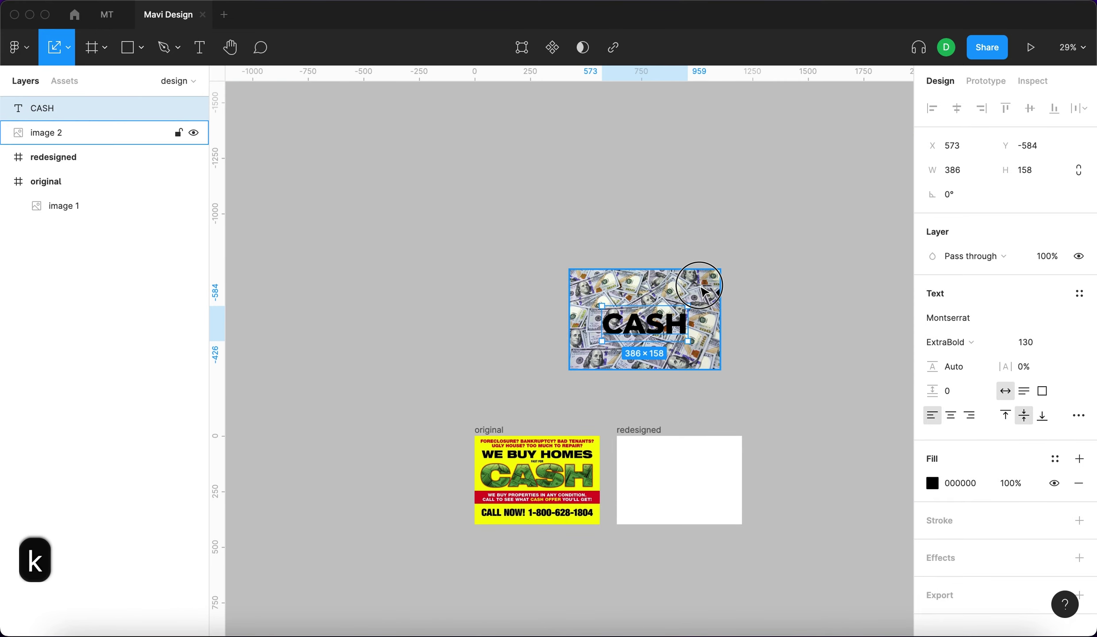
{"action": "key", "text": "shift+2"}
{"action": "scroll", "coordinate": [681, 234], "scroll_direction": "down", "scroll_amount": 5}
{"action": "key", "text": "Escape"}
{"action": "left_click_drag", "start_coordinate": [680, 235], "coordinate": [735, 421]}
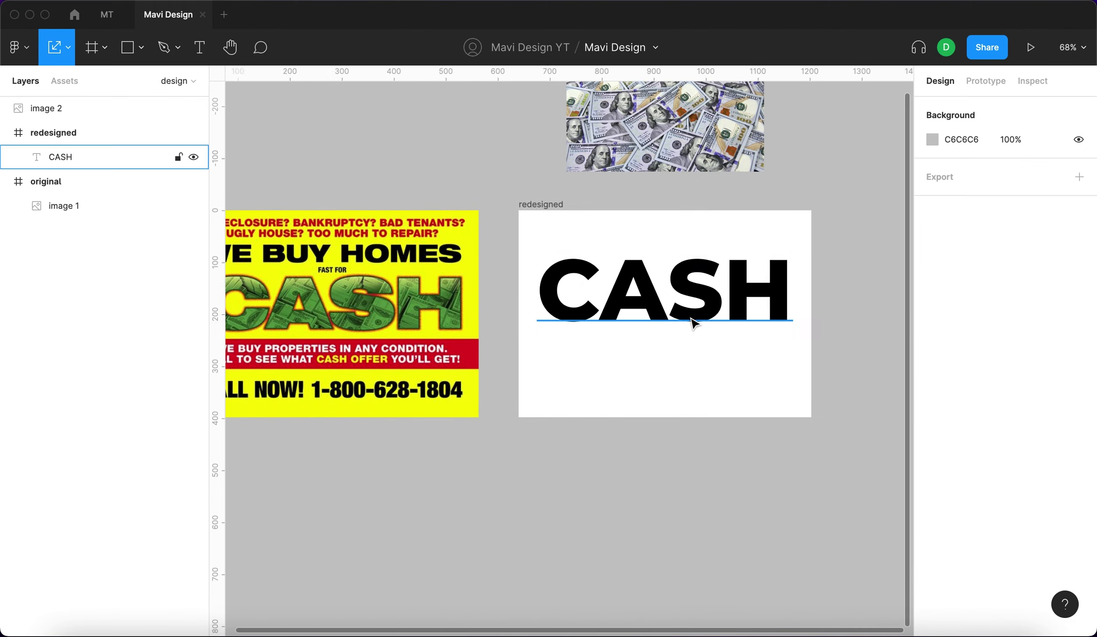
{"action": "left_click", "coordinate": [694, 323]}
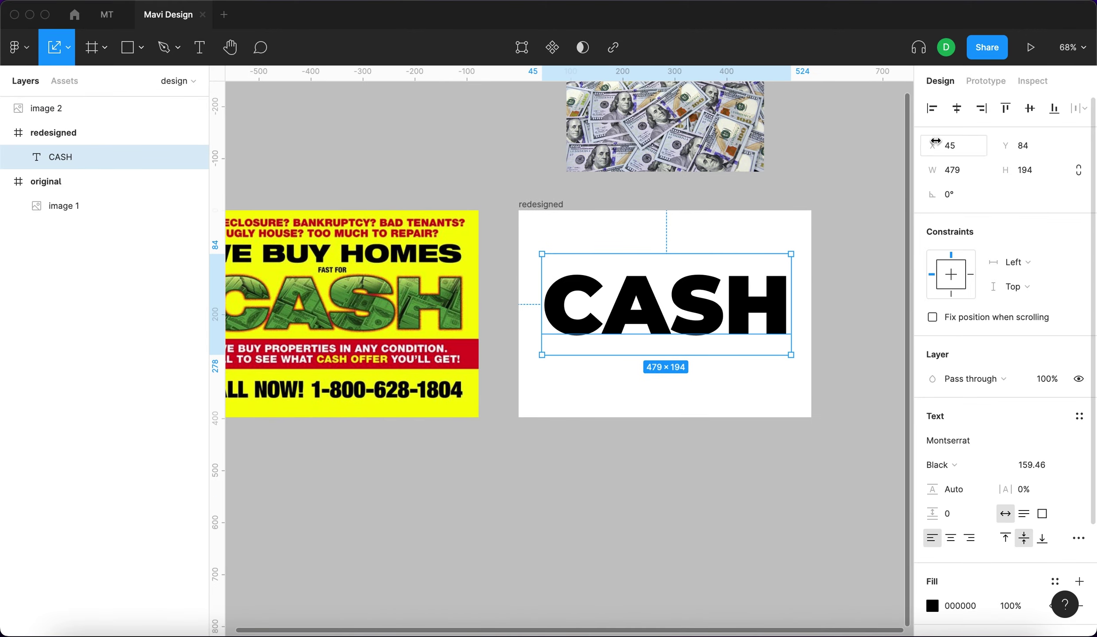
{"action": "left_click_drag", "start_coordinate": [665, 128], "coordinate": [635, 322]}
{"action": "left_click_drag", "start_coordinate": [737, 365], "coordinate": [767, 371]}
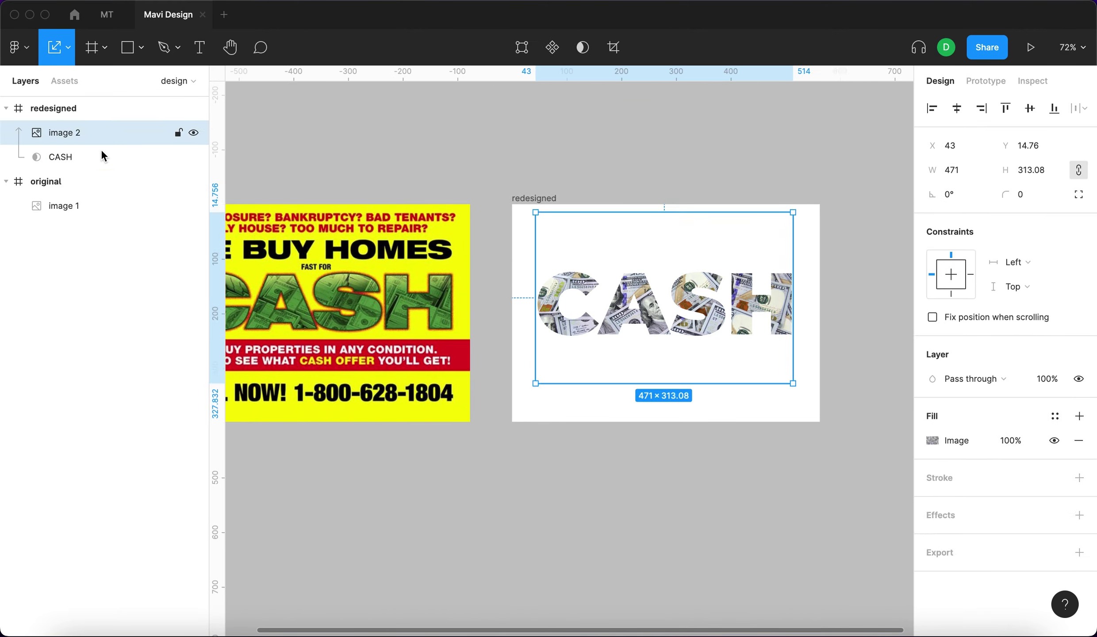
Group the masked CASH and lower the money photo's exposure to darken it.
{"action": "key", "text": "super+z"}
{"action": "key", "text": "super+y"}
{"action": "key", "text": "super+y"}
{"action": "scroll", "coordinate": [847, 335], "scroll_direction": "up", "scroll_amount": 3}
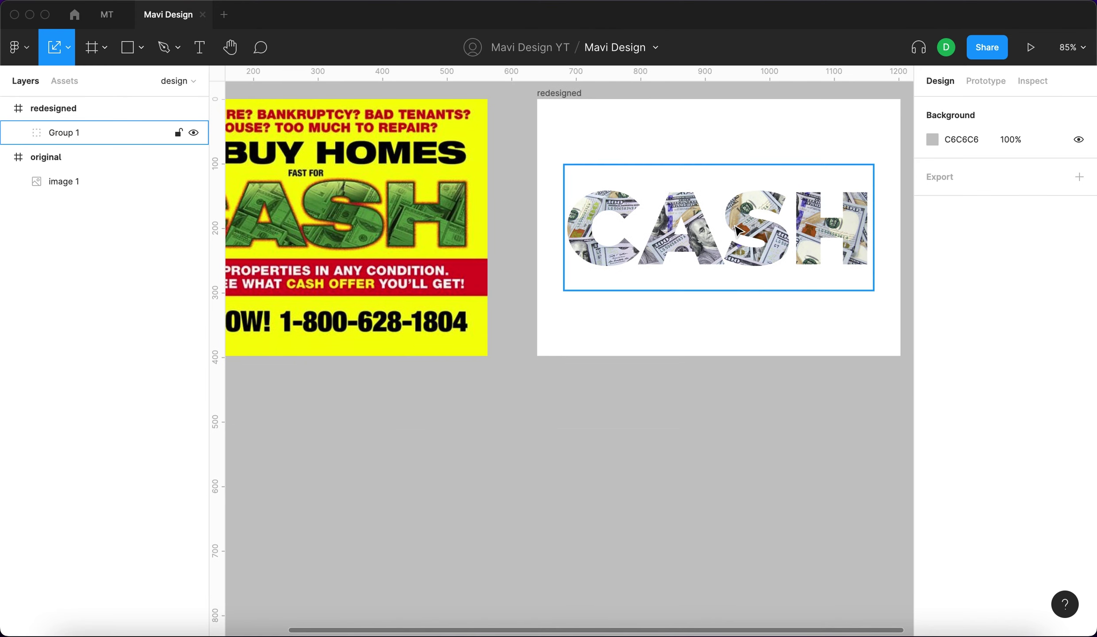
{"action": "scroll", "coordinate": [768, 214], "scroll_direction": "right", "scroll_amount": 3}
{"action": "scroll", "coordinate": [769, 228], "scroll_direction": "up", "scroll_amount": 1}
{"action": "left_click", "coordinate": [744, 247]}
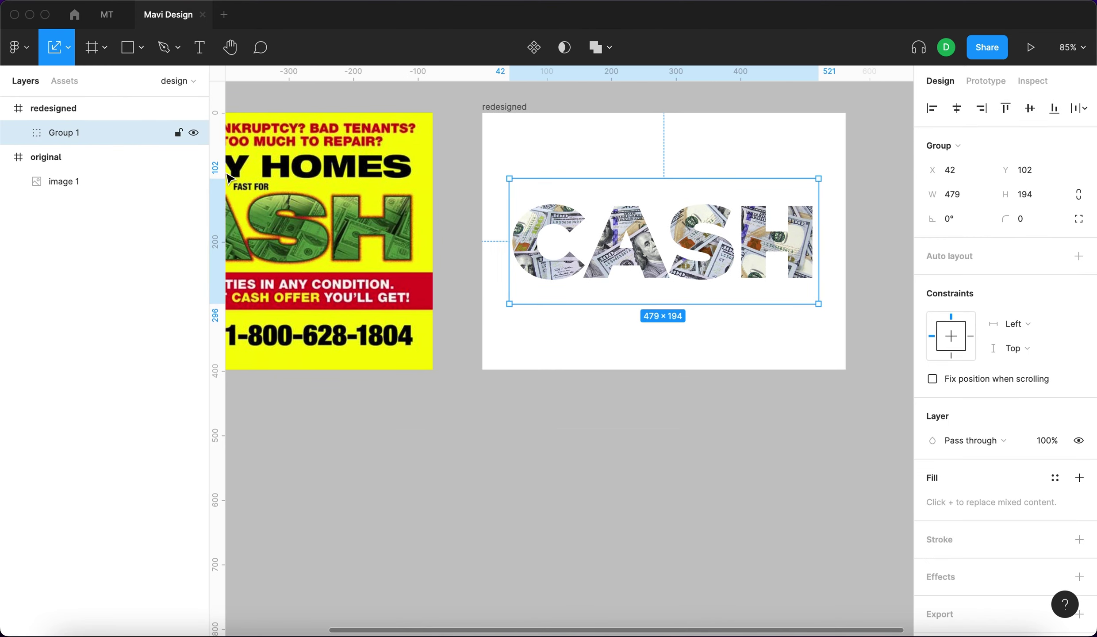
{"action": "left_click", "coordinate": [18, 132]}
{"action": "left_click", "coordinate": [83, 154]}
{"action": "left_click", "coordinate": [932, 416]}
{"action": "left_click_drag", "start_coordinate": [857, 453], "coordinate": [840, 450]}
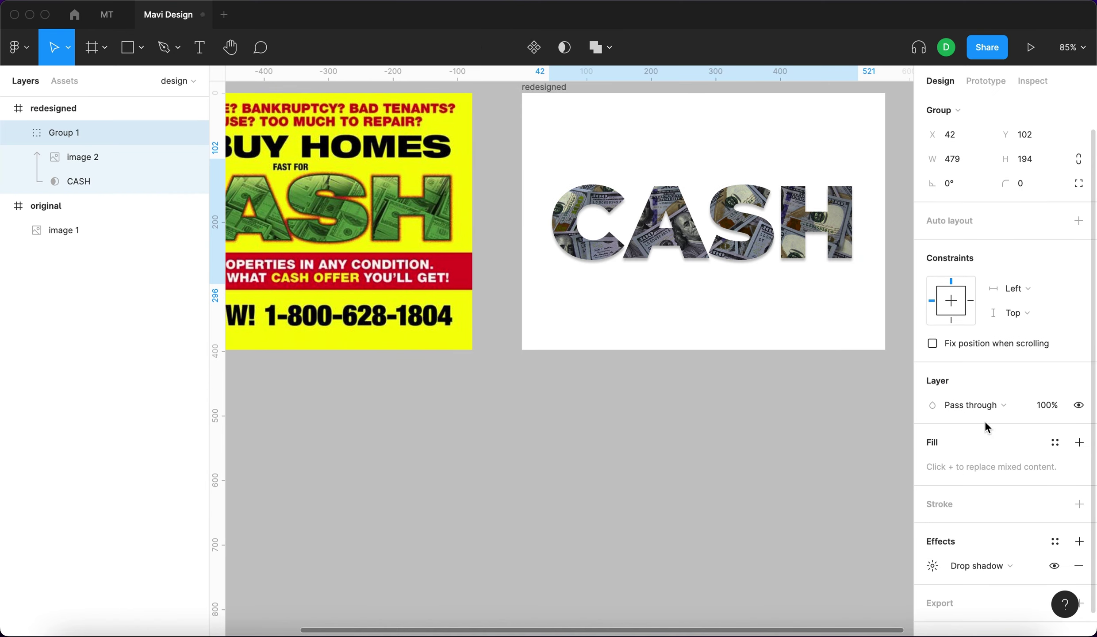
Give the CASH group a drop shadow with Y 24, blur 44 and 25% black.
{"action": "scroll", "coordinate": [985, 427], "scroll_direction": "down", "scroll_amount": 1}
{"action": "left_click", "coordinate": [932, 541]}
{"action": "key", "text": "Tab"}
{"action": "key", "text": "shift+Up"}
{"action": "key", "text": "shift+Up"}
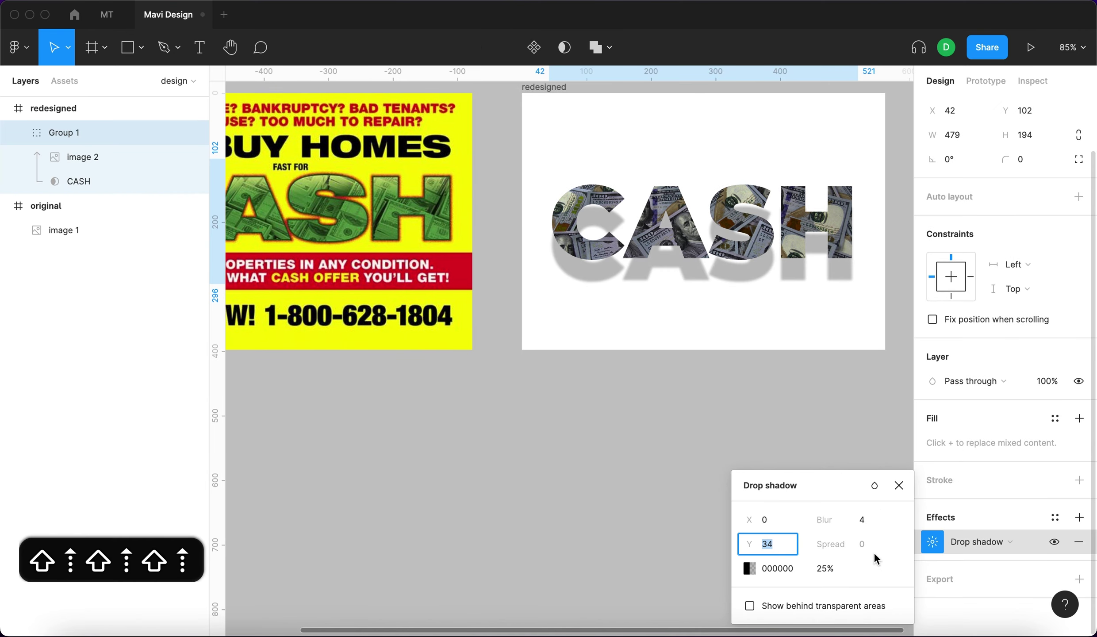
{"action": "key", "text": "Tab"}
{"action": "key", "text": "shift+Up"}
{"action": "key", "text": "shift+Up"}
{"action": "key", "text": "shift+Up"}
{"action": "key", "text": "shift+Up"}
{"action": "key", "text": "shift+Tab"}
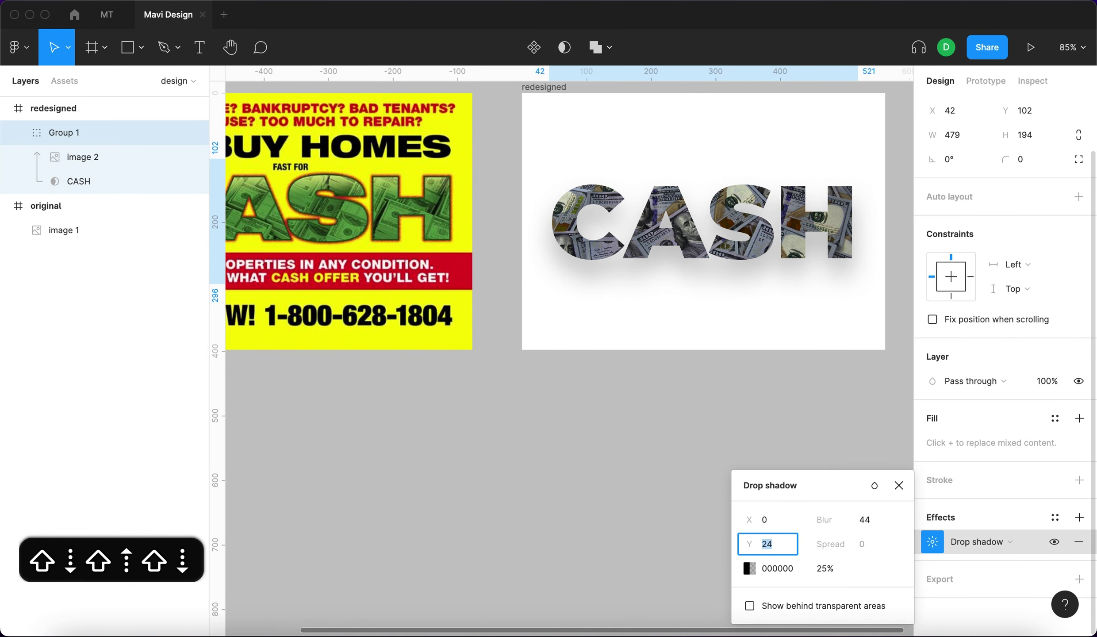
{"action": "key", "text": "Tab"}
{"action": "key", "text": "Tab"}
{"action": "key", "text": "Tab"}
{"action": "key", "text": "shift+Down"}
{"action": "key", "text": "Up"}
{"action": "key", "text": "Up"}
{"action": "key", "text": "Up"}
{"action": "key", "text": "Return"}
{"action": "left_click", "coordinate": [1024, 548]}
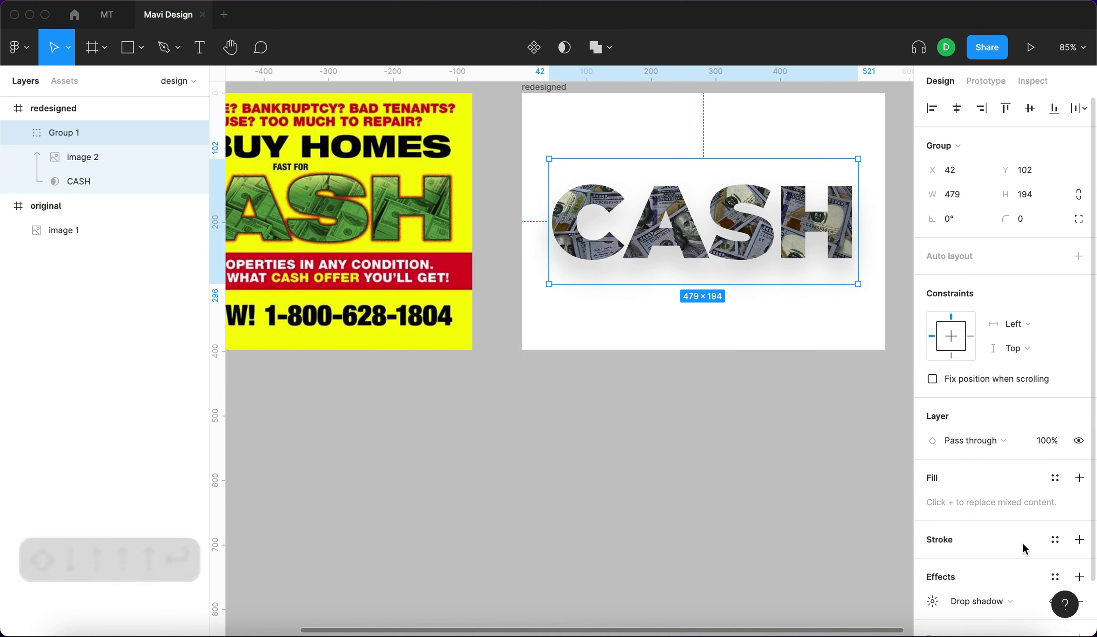
{"action": "scroll", "coordinate": [1022, 541], "scroll_direction": "down", "scroll_amount": 2}
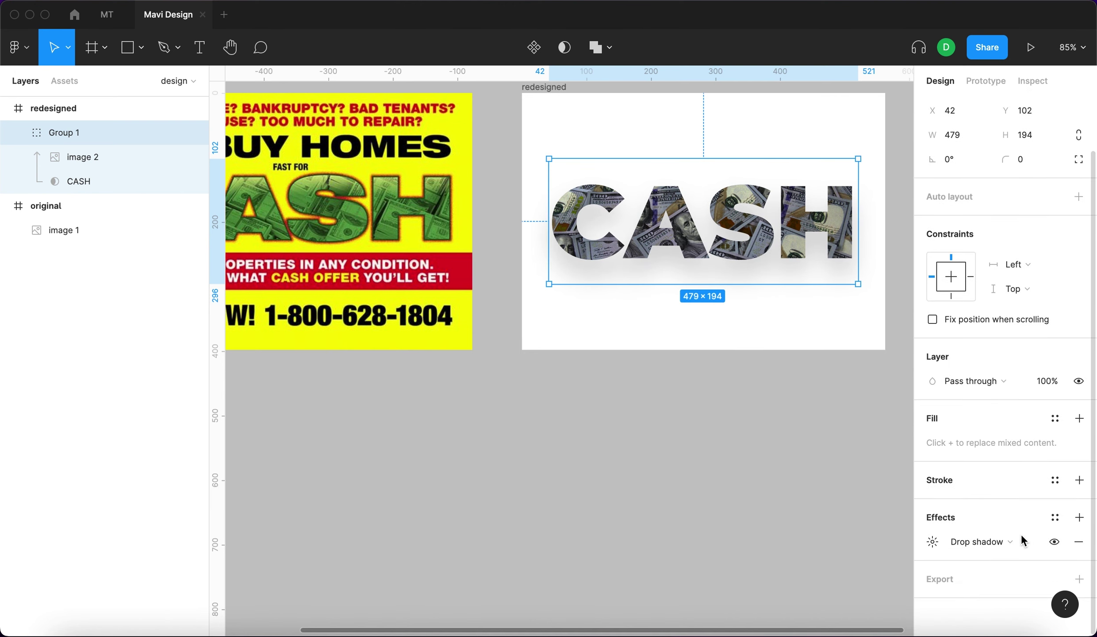
Add a white FFFFFF inner shadow at 60% opacity with Y offset 3.
{"action": "left_click", "coordinate": [1079, 518]}
{"action": "left_click", "coordinate": [968, 545]}
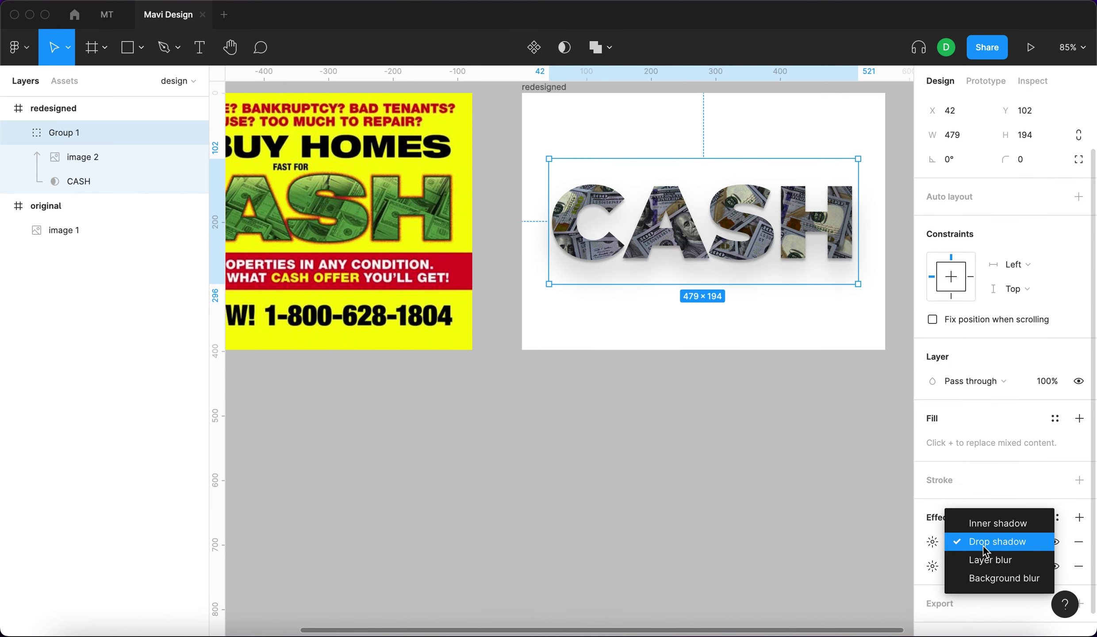
{"action": "left_click", "coordinate": [988, 520]}
{"action": "left_click", "coordinate": [932, 541]}
{"action": "key", "text": "Tab"}
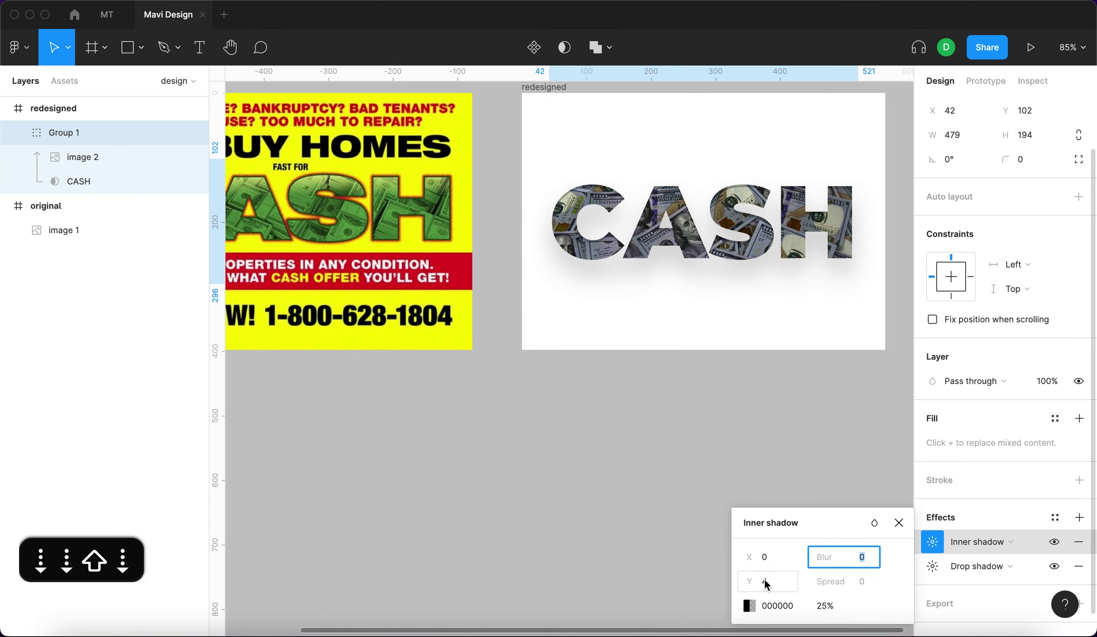
{"action": "left_click", "coordinate": [749, 605]}
{"action": "key", "text": "shift+Up"}
{"action": "key", "text": "shift+Up"}
{"action": "key", "text": "shift+Up"}
{"action": "left_click", "coordinate": [860, 587]}
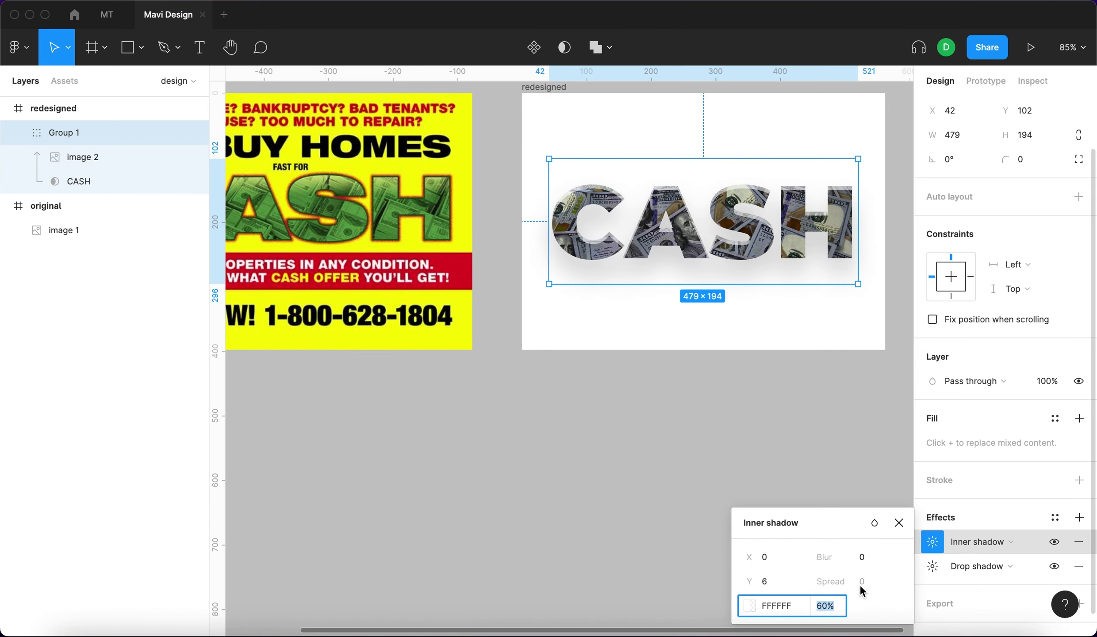
{"action": "left_click", "coordinate": [764, 581]}
{"action": "key", "text": "Down"}
{"action": "key", "text": "Down"}
{"action": "key", "text": "Down"}
{"action": "key", "text": "Tab"}
{"action": "scroll", "coordinate": [602, 212], "scroll_direction": "up", "scroll_amount": 10}
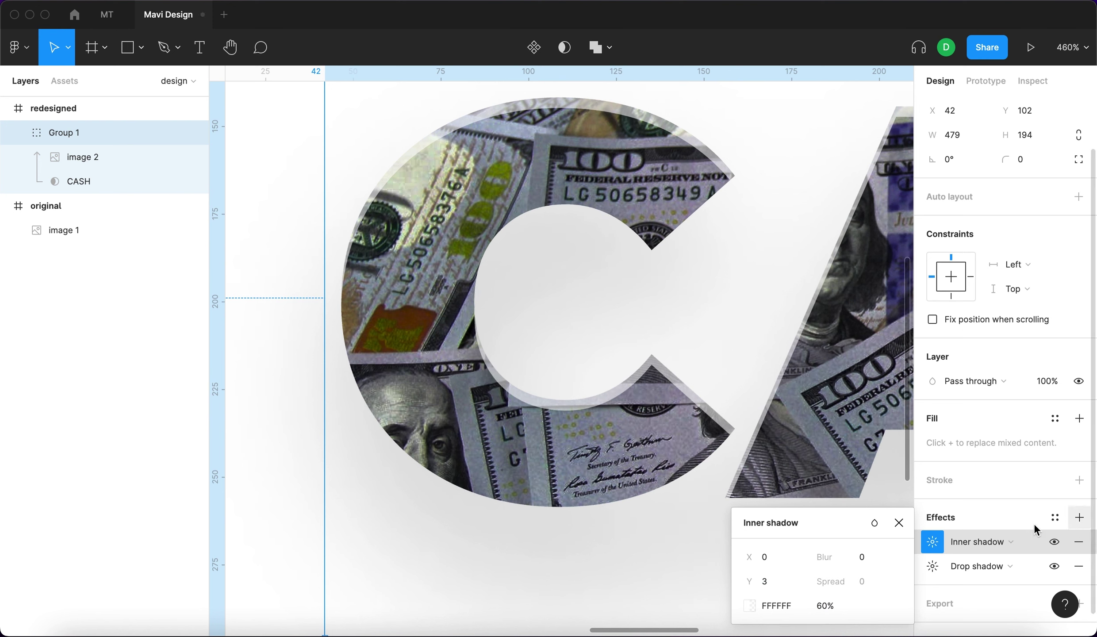
Add a second inner shadow, black 000000 at 25%, Y −1 and blur 0.
{"action": "left_click", "coordinate": [1079, 517]}
{"action": "left_click", "coordinate": [980, 544]}
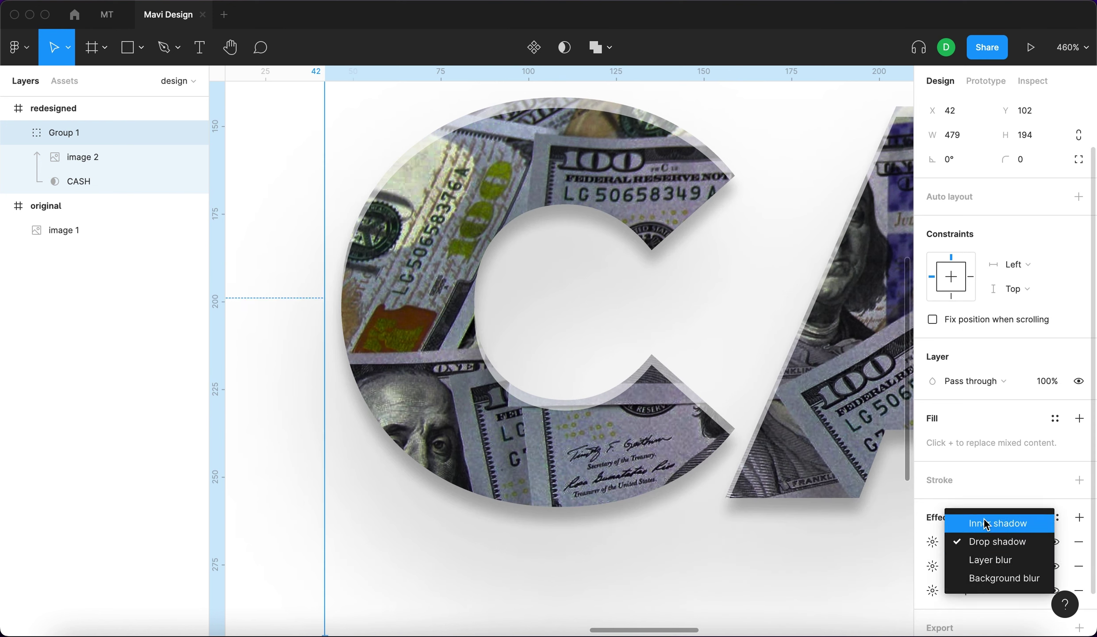
{"action": "left_click", "coordinate": [978, 521]}
{"action": "left_click", "coordinate": [931, 544]}
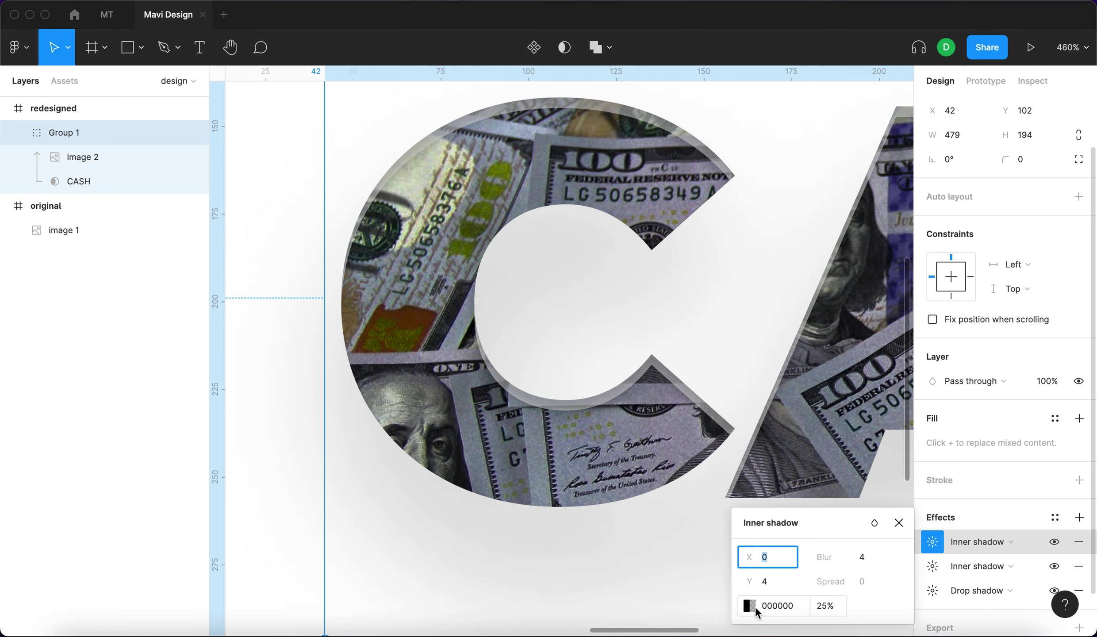
{"action": "key", "text": "Tab"}
{"action": "key", "text": "Up"}
{"action": "key", "text": "Tab"}
{"action": "key", "text": "Down"}
{"action": "key", "text": "Down"}
{"action": "key", "text": "Down"}
{"action": "key", "text": "Down"}
{"action": "left_click", "coordinate": [778, 581]}
{"action": "key", "text": "Down"}
{"action": "key", "text": "Down"}
{"action": "key", "text": "Down"}
{"action": "key", "text": "Down"}
{"action": "key", "text": "Down"}
{"action": "key", "text": "Down"}
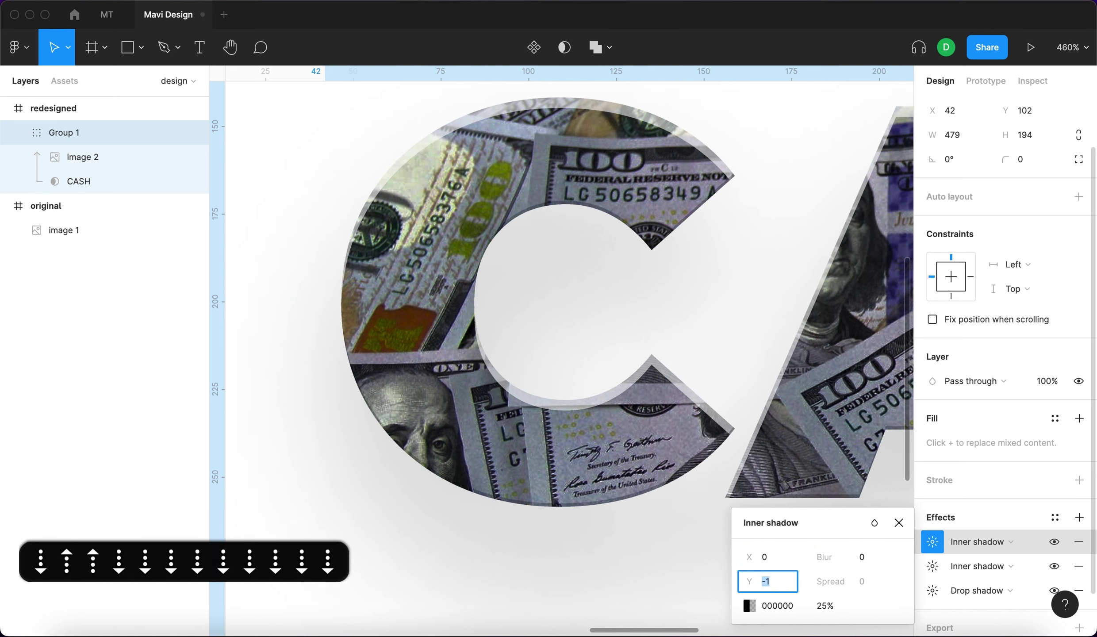
{"action": "key", "text": "Down"}
{"action": "key", "text": "Down"}
{"action": "key", "text": "Down"}
{"action": "key", "text": "Down"}
{"action": "key", "text": "shift+Up"}
{"action": "key", "text": "shift+Down"}
{"action": "key", "text": "Return"}
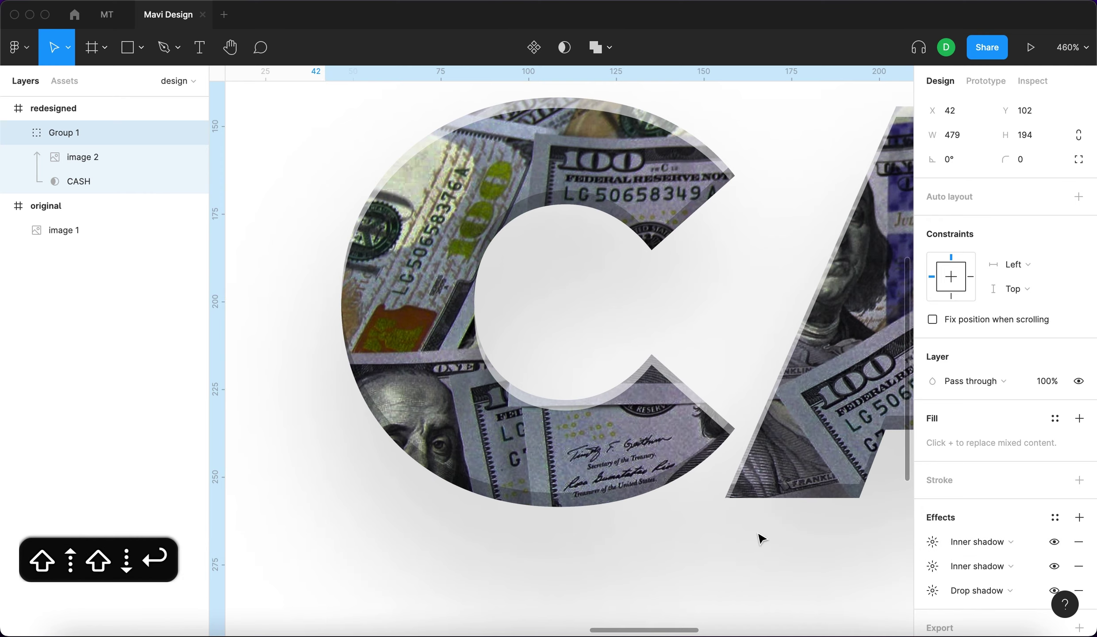
{"action": "left_click", "coordinate": [760, 538]}
{"action": "key", "text": "shift+1"}
{"action": "scroll", "coordinate": [765, 507], "scroll_direction": "up", "scroll_amount": 3}
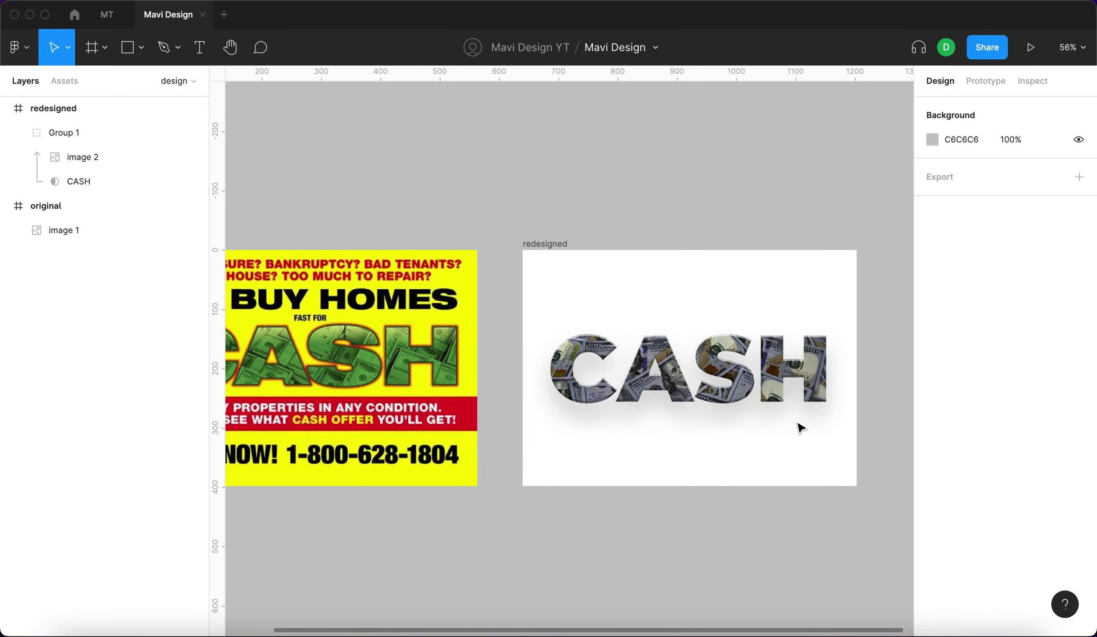
Set the CASH text layer's letter spacing to −4%.
{"action": "left_click", "coordinate": [800, 368]}
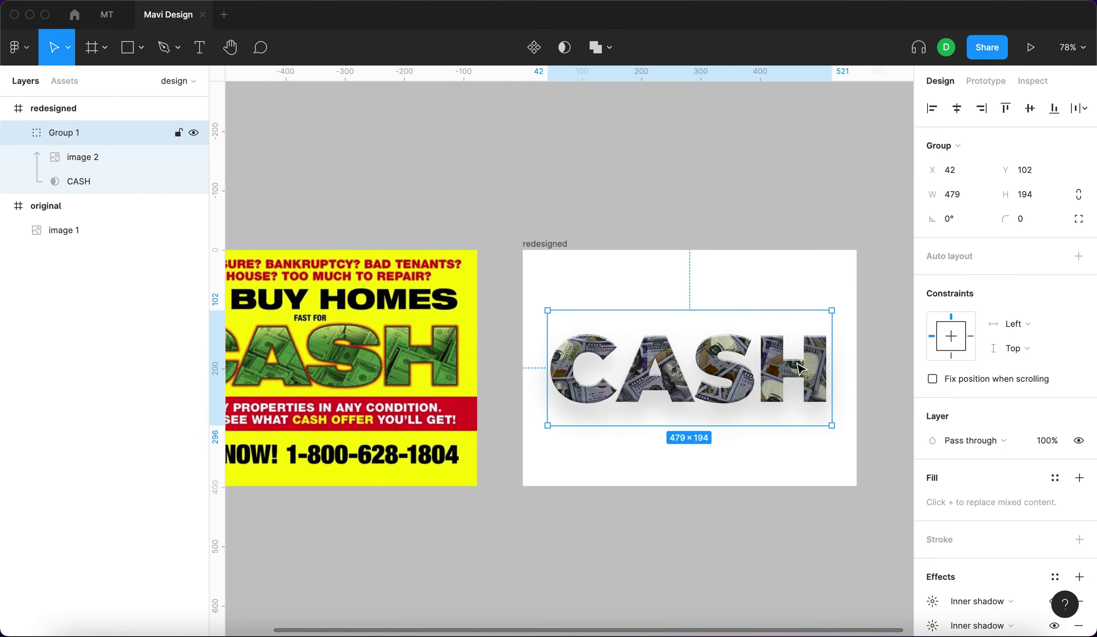
{"action": "left_click", "coordinate": [135, 186]}
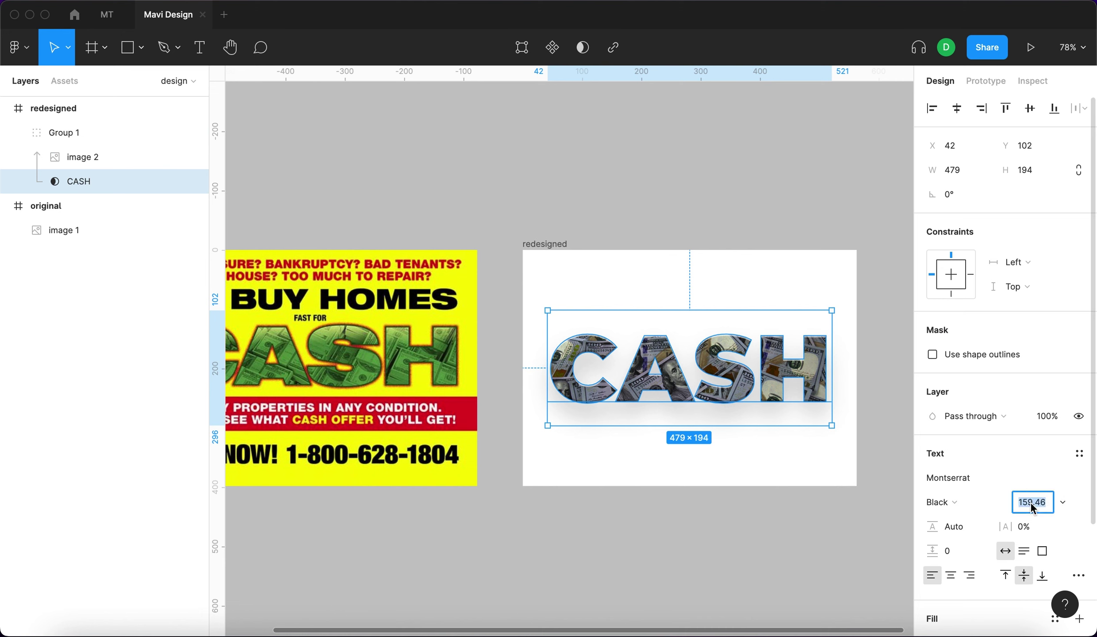
{"action": "left_click", "coordinate": [1025, 526]}
{"action": "key", "text": "Down"}
{"action": "key", "text": "Down"}
{"action": "key", "text": "Down"}
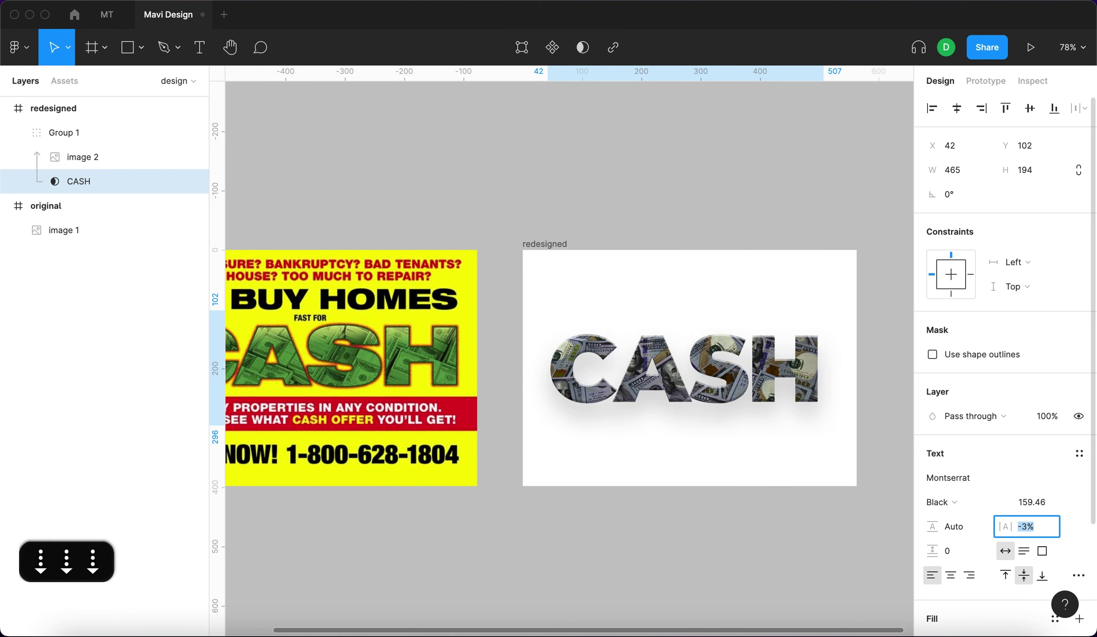
{"action": "key", "text": "Down"}
{"action": "key", "text": "Up"}
{"action": "key", "text": "Down"}
{"action": "key", "text": "Down"}
{"action": "key", "text": "Down"}
{"action": "key", "text": "Down"}
{"action": "key", "text": "Down"}
{"action": "key", "text": "Down"}
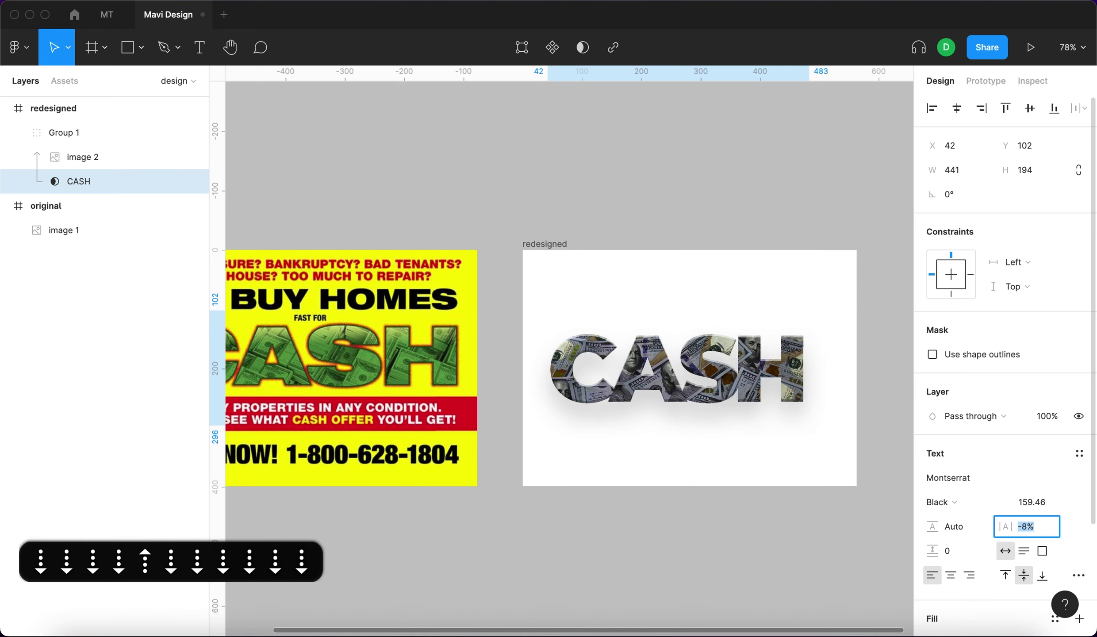
{"action": "key", "text": "Up"}
{"action": "key", "text": "Up"}
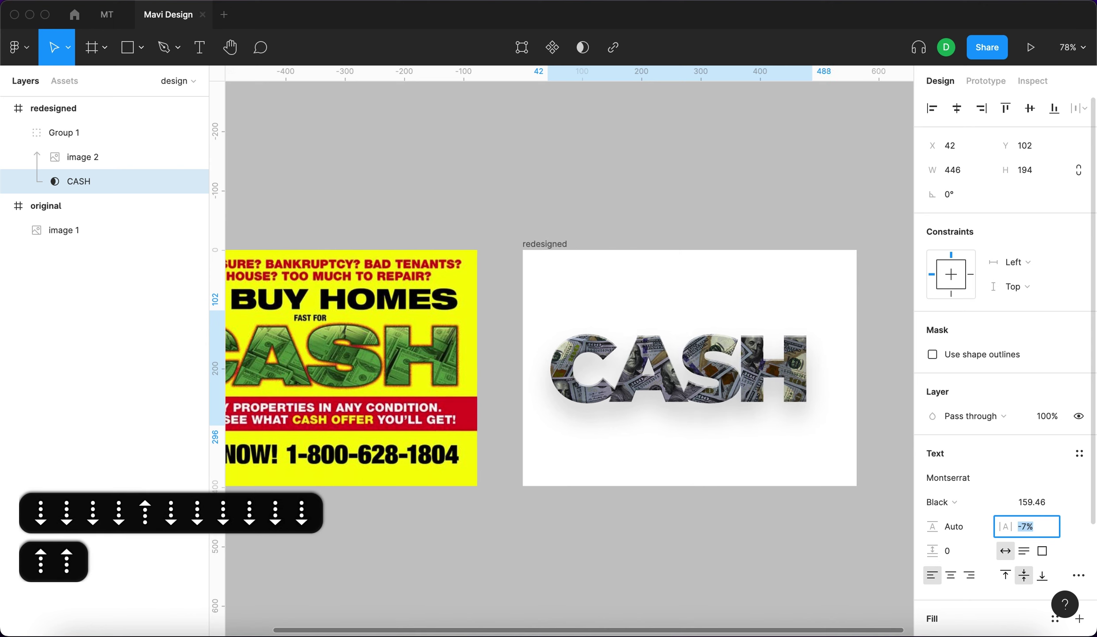
{"action": "key", "text": "Down"}
{"action": "key", "text": "Up"}
{"action": "key", "text": "Up"}
{"action": "key", "text": "Up"}
{"action": "key", "text": "Up"}
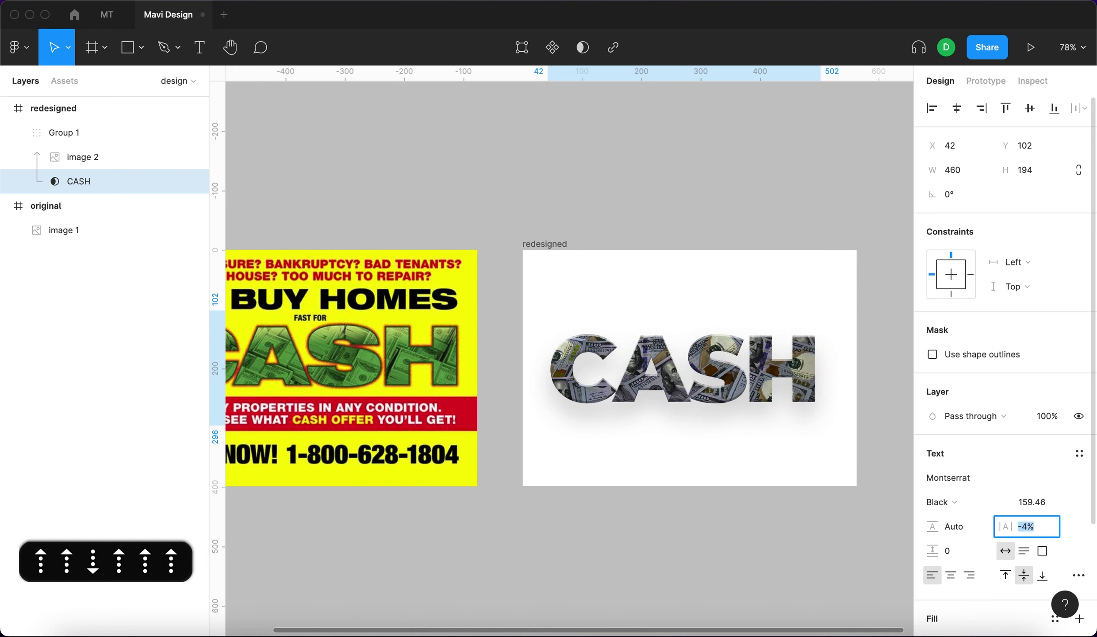
{"action": "key", "text": "Up"}
{"action": "key", "text": "Return"}
{"action": "left_click", "coordinate": [761, 149]}
{"action": "scroll", "coordinate": [761, 149], "scroll_direction": "left", "scroll_amount": 3}
{"action": "scroll", "coordinate": [264, 89], "scroll_direction": "right", "scroll_amount": 3}
Create a 'WE BUY HOMES' text layer and reduce its font size to 49.46.
{"action": "key", "text": "t"}
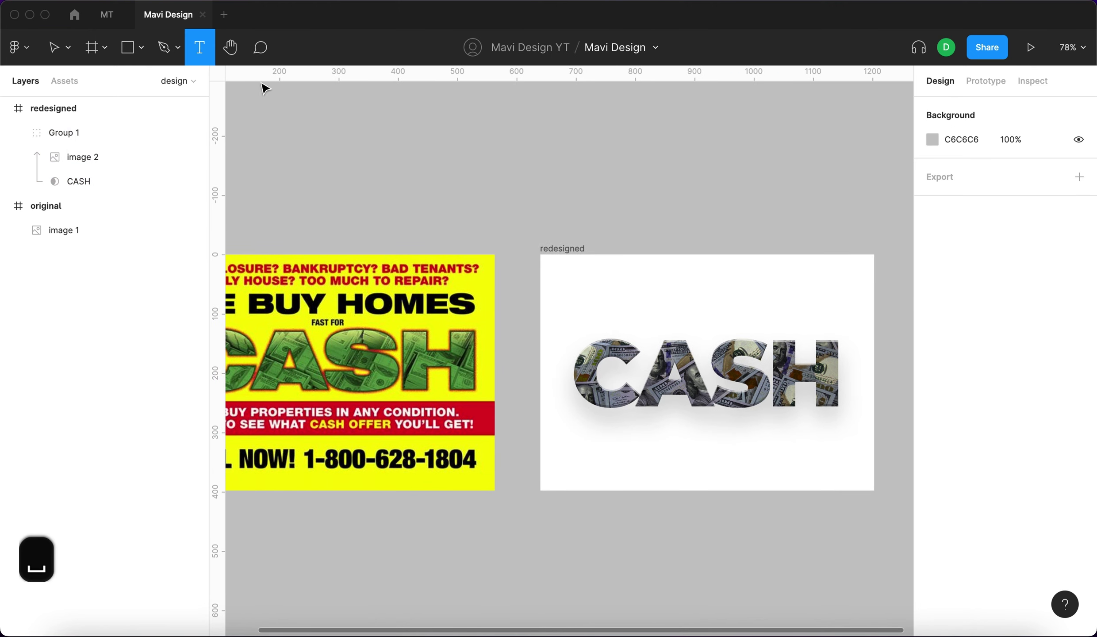
{"action": "left_click", "coordinate": [264, 88]}
{"action": "key", "text": "Escape"}
{"action": "key", "text": "t"}
{"action": "left_click", "coordinate": [641, 287]}
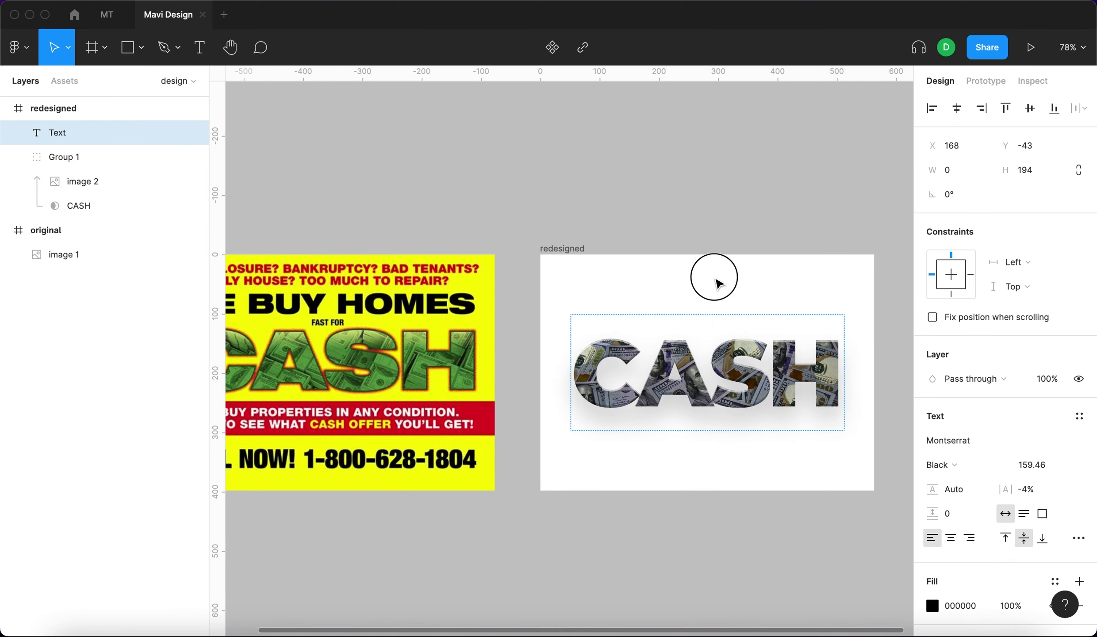
{"action": "type", "text": "WE BUY HOMES"}
{"action": "key", "text": "Escape"}
{"action": "left_click", "coordinate": [1030, 342]}
{"action": "key", "text": "shift+Down"}
{"action": "key", "text": "shift+Down"}
{"action": "key", "text": "shift+Down"}
{"action": "key", "text": "shift+Down"}
{"action": "key", "text": "shift+Down"}
{"action": "key", "text": "shift+Down"}
{"action": "key", "text": "shift+Down"}
{"action": "key", "text": "shift+Down"}
{"action": "key", "text": "shift+Down"}
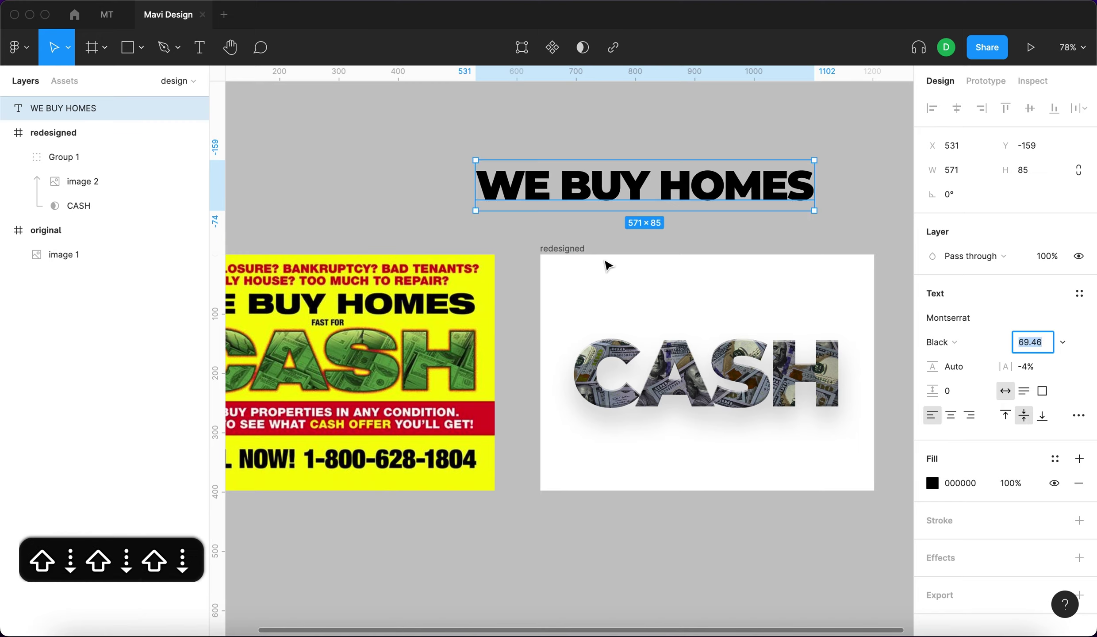
Move WE BUY HOMES above CASH in the redesigned frame and duplicate it just above.
{"action": "left_click_drag", "start_coordinate": [608, 186], "coordinate": [689, 307]}
{"action": "key", "text": "shift+1"}
{"action": "left_click", "coordinate": [14, 157]}
{"action": "left_click", "coordinate": [71, 157]}
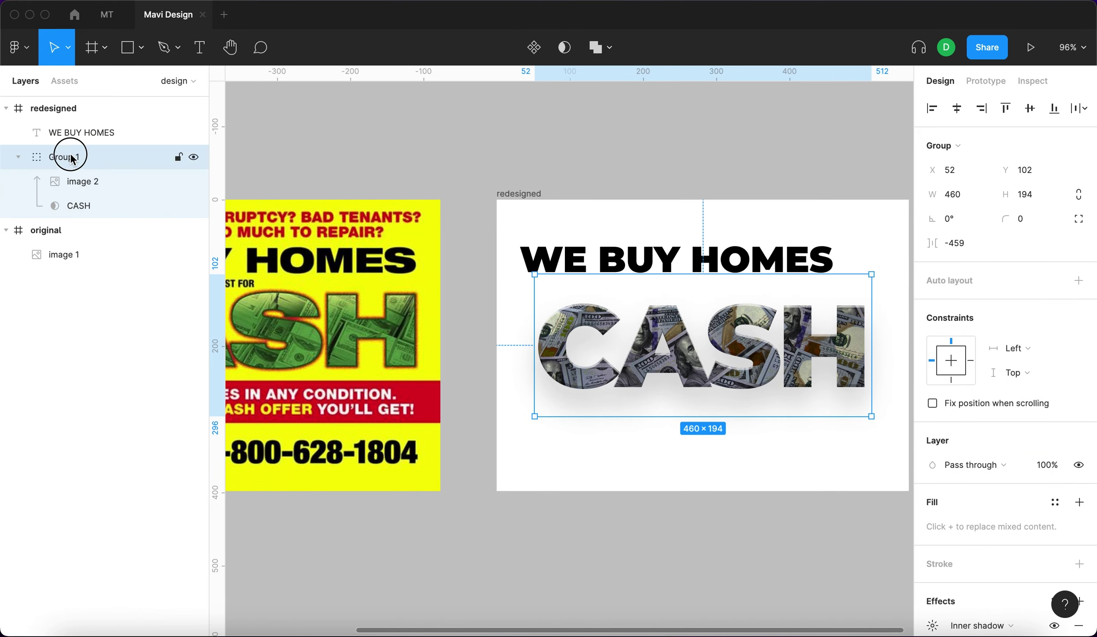
{"action": "key", "text": "Escape"}
{"action": "key", "text": "shift+1"}
{"action": "left_click_drag", "start_coordinate": [747, 221], "coordinate": [764, 189], "text": "alt"}
{"action": "double_click", "coordinate": [765, 189]}
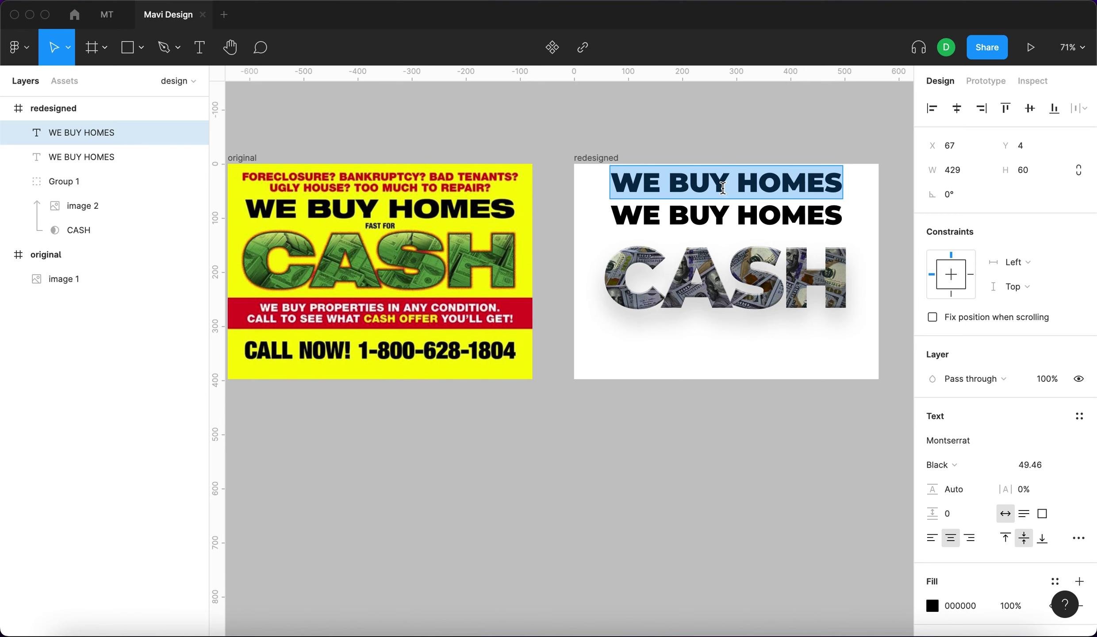
Retype the copy as 'FORECLOSURE? • BANKRUPTCY? • BAD TENANTS?' with bullet separators.
{"action": "type", "text": "FORECLOSURE>"}
{"action": "key", "text": "BackSpace"}
{"action": "type", "text": "<"}
{"action": "key", "text": "BackSpace"}
{"action": "type", "text": "?"}
{"action": "key", "text": "super+shift+comma"}
{"action": "key", "text": "super+shift+comma"}
{"action": "key", "text": "super+shift+comma"}
{"action": "key", "text": "super+shift+comma"}
{"action": "key", "text": "super+shift+comma"}
{"action": "key", "text": "super+shift+comma"}
{"action": "key", "text": "super+shift+comma"}
{"action": "key", "text": "super+shift+comma"}
{"action": "key", "text": "super+shift+comma"}
{"action": "key", "text": "super+shift+comma"}
{"action": "key", "text": "super+shift+comma"}
{"action": "key", "text": "super+shift+comma"}
{"action": "key", "text": "super+shift+comma"}
{"action": "key", "text": "super+shift+comma"}
{"action": "key", "text": "super+shift+comma"}
{"action": "key", "text": "super+shift+comma"}
{"action": "key", "text": "super+shift+comma"}
{"action": "key", "text": "super+shift+comma"}
{"action": "key", "text": "super+shift+comma"}
{"action": "key", "text": "super+shift+comma"}
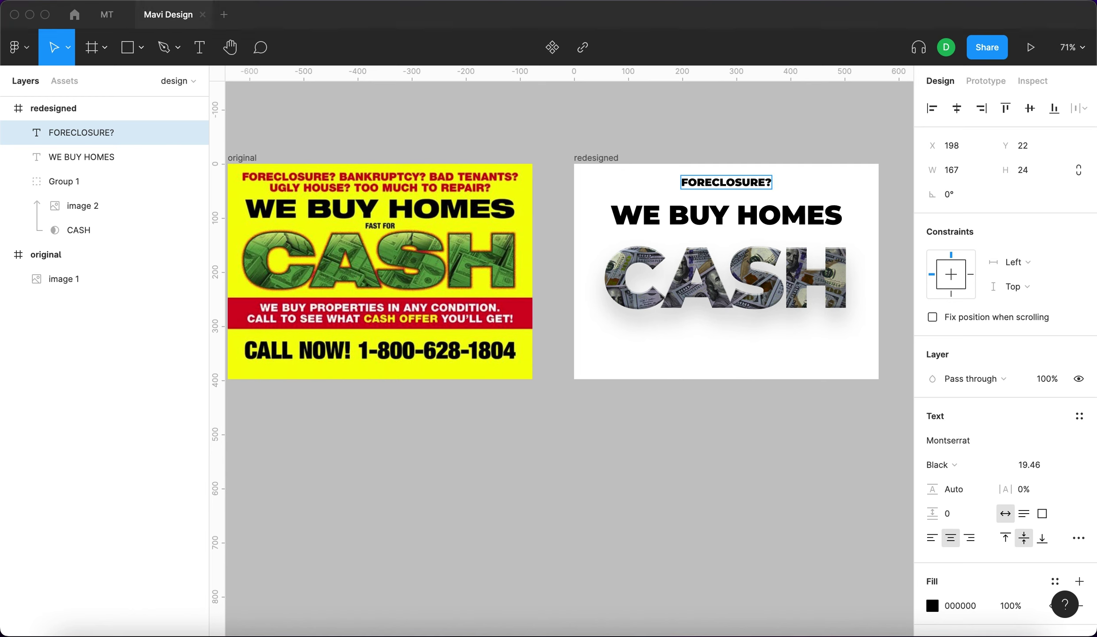
{"action": "key", "text": "super+c"}
{"action": "key", "text": "super+v"}
{"action": "type", "text": "bankruptct"}
Add a second line reading 'UGLY HOUSE? • TOO MUCH TO REPAIR?'.
{"action": "key", "text": "BackSpace"}
{"action": "type", "text": "y?"}
{"action": "key", "text": "super+v"}
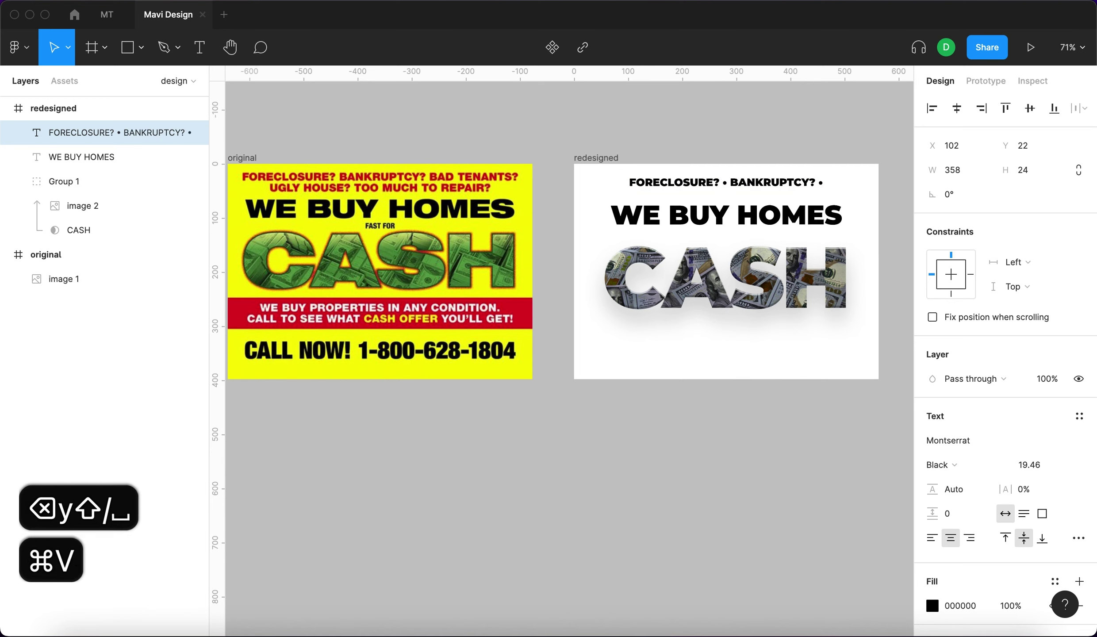
{"action": "type", "text": "bad tenants?"}
{"action": "key", "text": "Return"}
{"action": "type", "text": "uglz"}
{"action": "key", "text": "BackSpace"}
{"action": "type", "text": "y house?"}
{"action": "key", "text": "super+v"}
{"action": "type", "text": "too much to repair?"}
{"action": "key", "text": "Escape"}
Shrink the subheading to 12.46 and narrow it into two centred lines.
{"action": "key", "text": "super+shift+comma"}
{"action": "key", "text": "super+shift+comma"}
{"action": "key", "text": "super+shift+comma"}
{"action": "key", "text": "super+shift+comma"}
{"action": "key", "text": "super+shift+comma"}
{"action": "key", "text": "super+shift+comma"}
{"action": "key", "text": "super+shift+comma"}
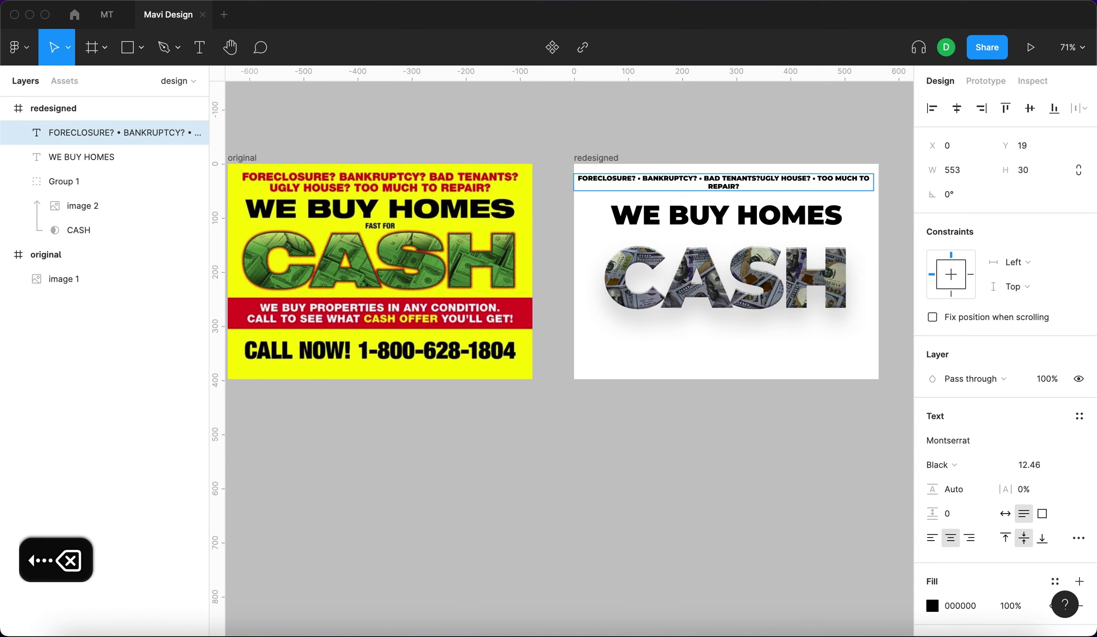
{"action": "key", "text": "Escape"}
{"action": "scroll", "coordinate": [783, 179], "scroll_direction": "up", "scroll_amount": 3}
{"action": "left_click", "coordinate": [783, 180]}
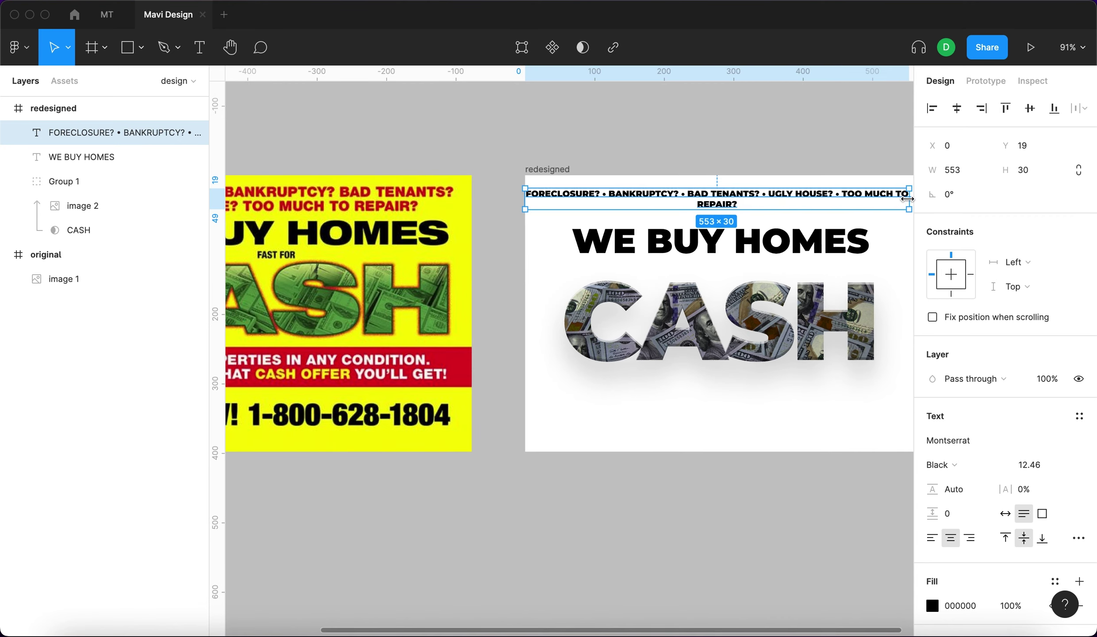
{"action": "key", "text": "Escape"}
{"action": "left_click", "coordinate": [795, 195]}
{"action": "scroll", "coordinate": [795, 194], "scroll_direction": "right", "scroll_amount": 2}
{"action": "key", "text": "super+shift+Left"}
{"action": "key", "text": "super+shift+Left"}
{"action": "key", "text": "super+shift+Left"}
{"action": "key", "text": "super+shift+Left"}
{"action": "key", "text": "super+shift+Left"}
{"action": "key", "text": "super+shift+Left"}
{"action": "key", "text": "super+shift+Left"}
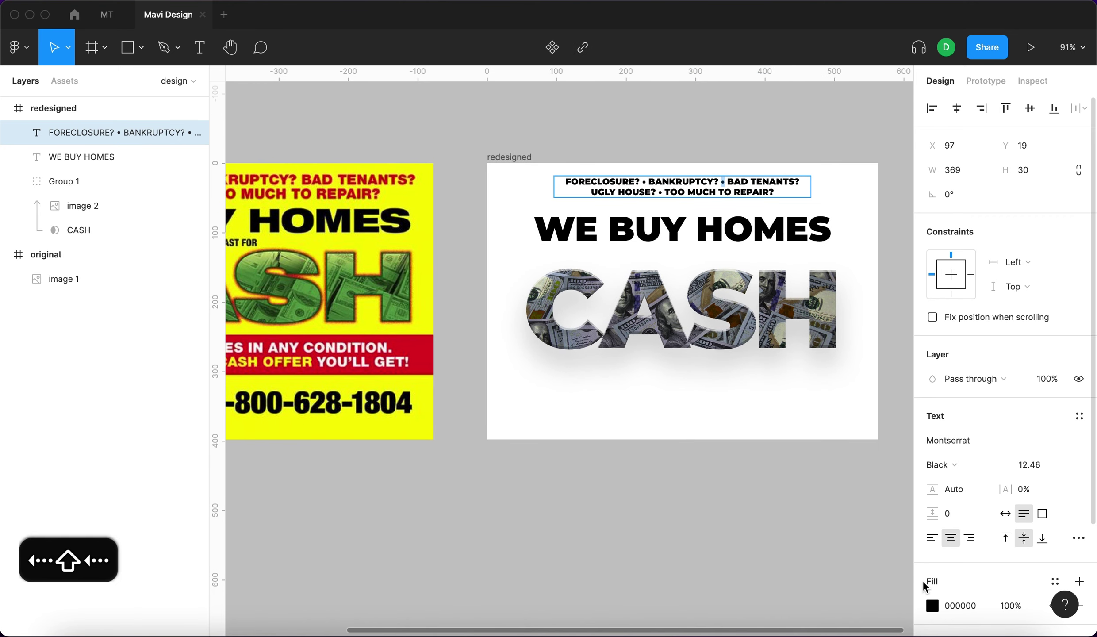
{"action": "scroll", "coordinate": [776, 347], "scroll_direction": "down", "scroll_amount": 3}
Fade the subheading's fill opacity to 30%.
{"action": "left_click", "coordinate": [1010, 605]}
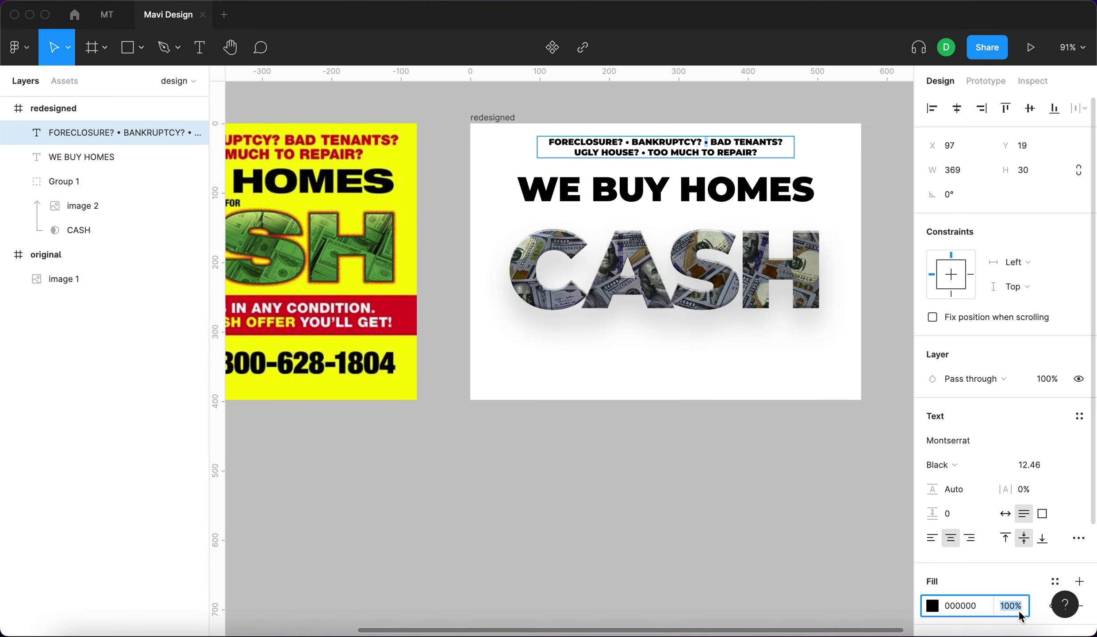
{"action": "key", "text": "shift+Down"}
{"action": "key", "text": "shift+Down"}
{"action": "key", "text": "shift+Down"}
{"action": "key", "text": "shift+Down"}
{"action": "key", "text": "shift+Down"}
{"action": "key", "text": "shift+Down"}
{"action": "key", "text": "shift+Down"}
{"action": "key", "text": "shift+Down"}
{"action": "key", "text": "shift+Up"}
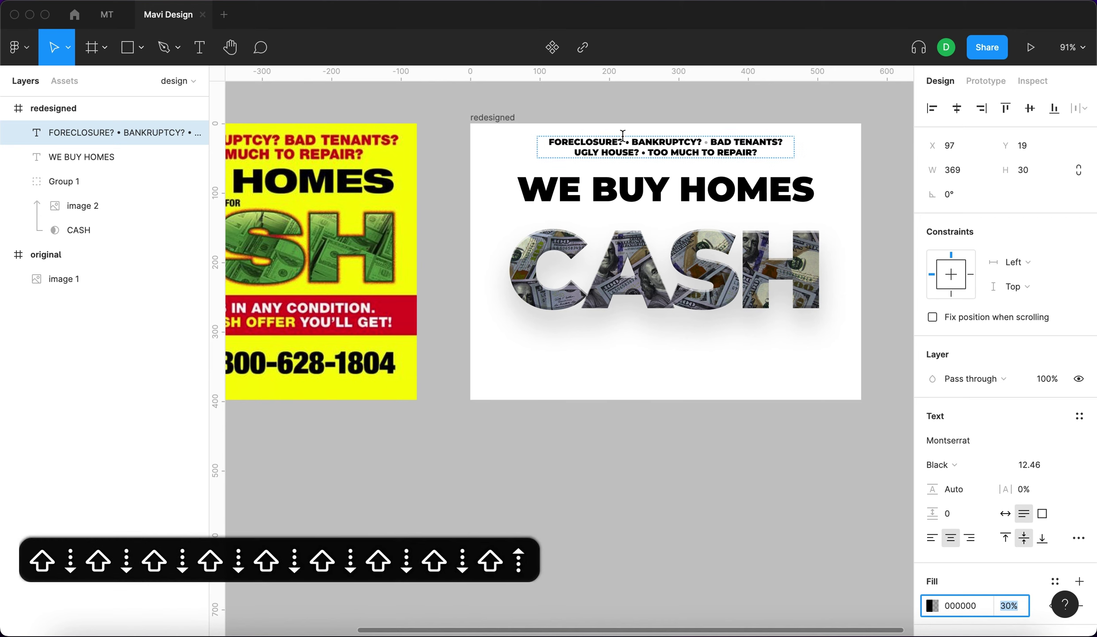
{"action": "left_click", "coordinate": [1010, 605]}
{"action": "key", "text": "shift+Down"}
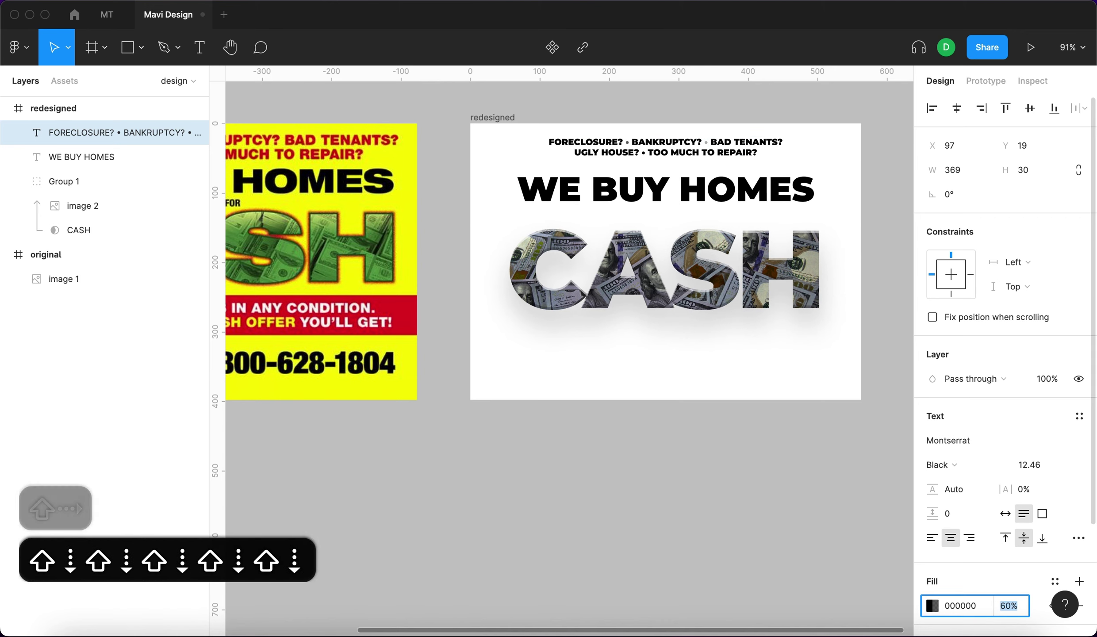
Widen the subheading to match the headline width.
{"action": "left_click", "coordinate": [795, 147]}
{"action": "left_click_drag", "start_coordinate": [534, 146], "coordinate": [514, 147]}
{"action": "key", "text": "shift+Up"}
{"action": "key", "text": "shift+Up"}
{"action": "key", "text": "shift+Up"}
{"action": "key", "text": "shift+Up"}
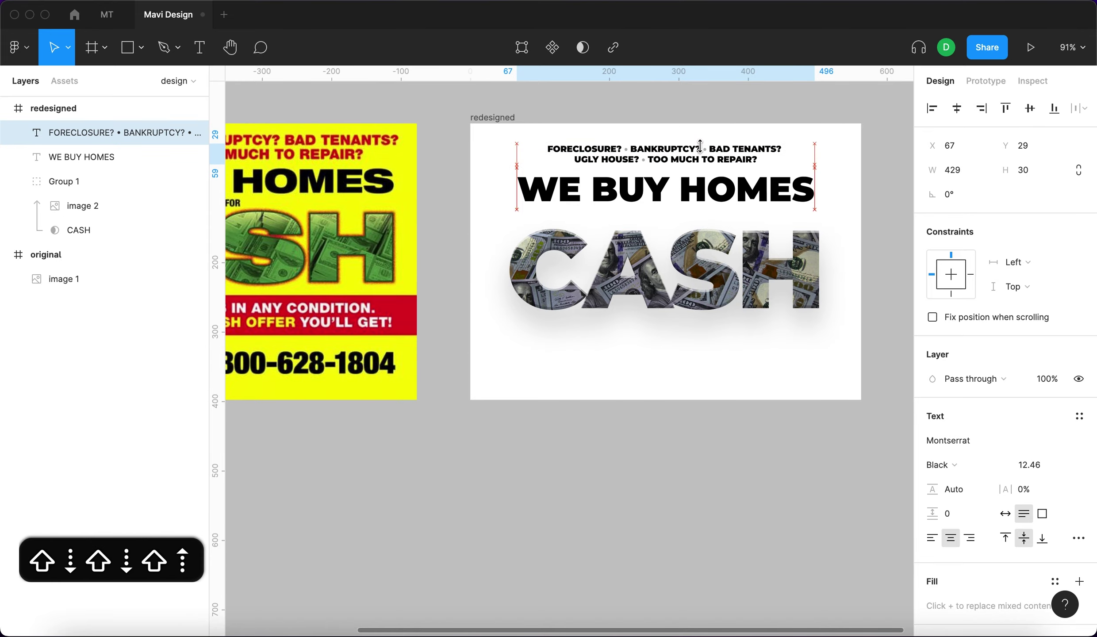
{"action": "scroll", "coordinate": [780, 263], "scroll_direction": "left", "scroll_amount": 3}
{"action": "key", "text": "Return"}
{"action": "key", "text": "shift+Up"}
{"action": "key", "text": "shift+Up"}
{"action": "key", "text": "shift+Up"}
{"action": "key", "text": "shift+Up"}
{"action": "key", "text": "shift+Up"}
Add a 'FAST FOR' text layer below WE BUY HOMES.
{"action": "key", "text": "Escape"}
{"action": "key", "text": "shift+1"}
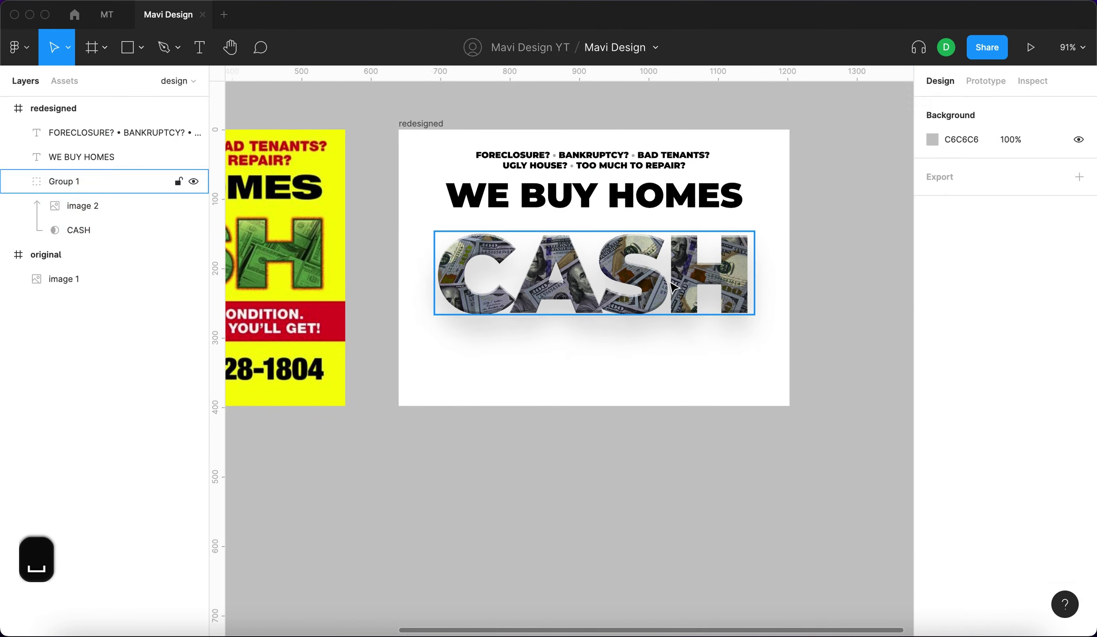
{"action": "type", "text": "fast for"}
{"action": "key", "text": "Escape"}
{"action": "key", "text": "Escape"}
{"action": "key", "text": "shift+1"}
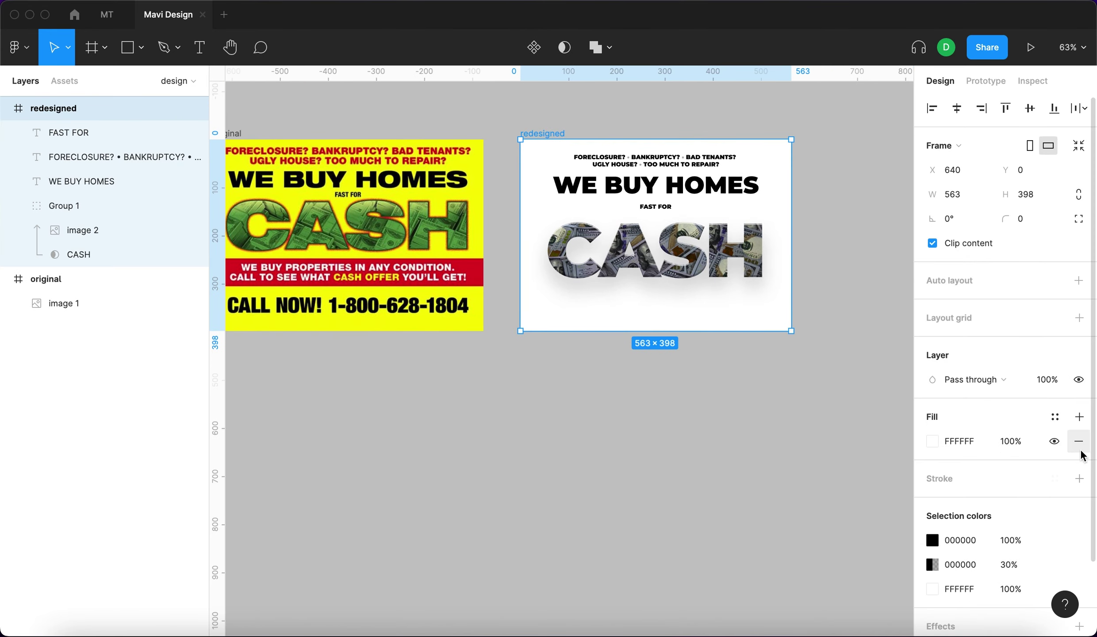
Change the flyer background fill to a pale FFFA7C yellow.
{"action": "left_click", "coordinate": [931, 440]}
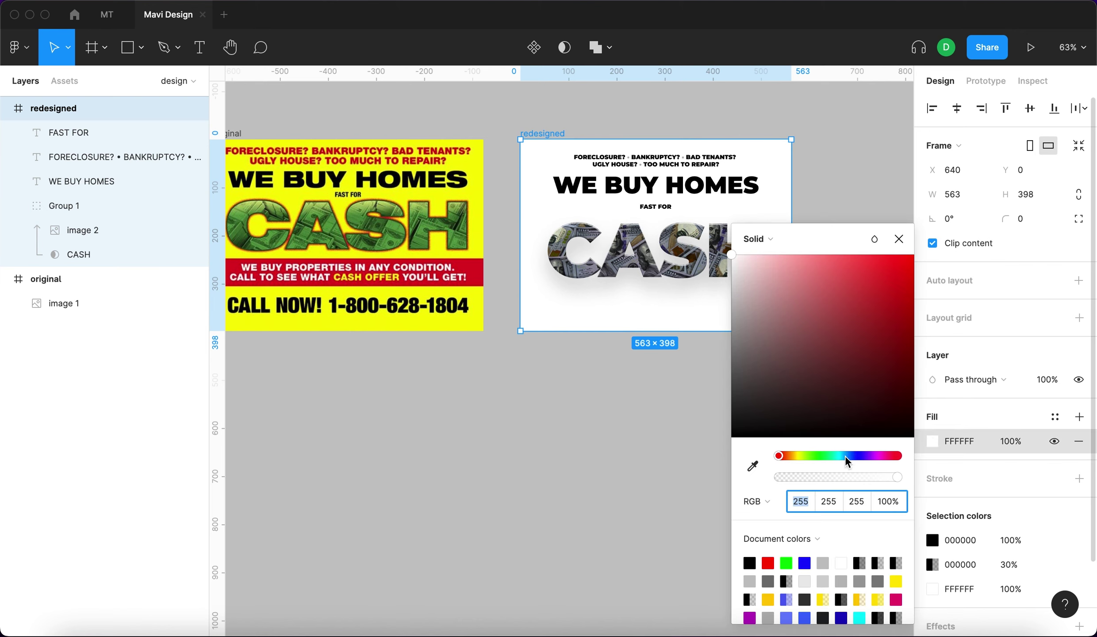
{"action": "left_click", "coordinate": [797, 456]}
{"action": "left_click_drag", "start_coordinate": [838, 392], "coordinate": [908, 257]}
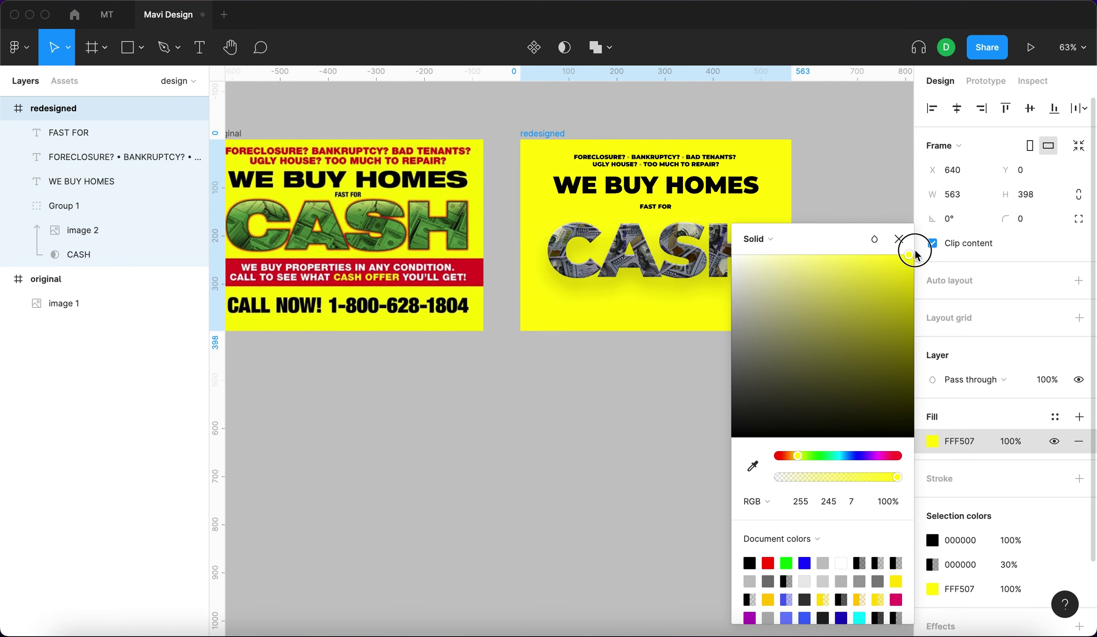
{"action": "left_click_drag", "start_coordinate": [914, 253], "coordinate": [924, 256]}
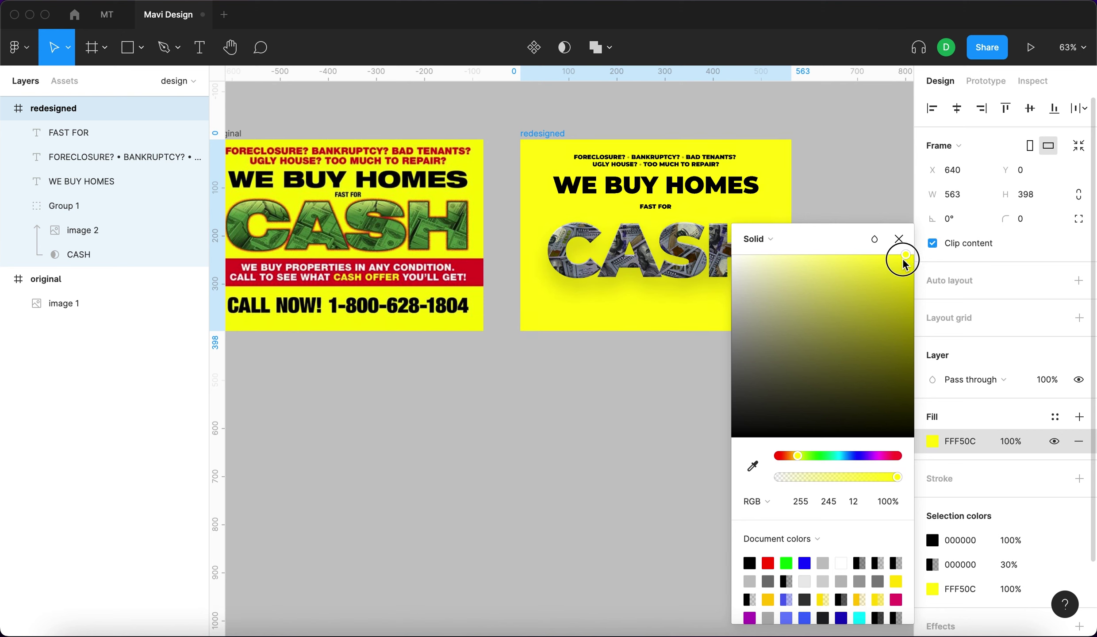
{"action": "left_click", "coordinate": [1079, 417]}
Add a radial gradient fill with an FFFF00 colour stop at full opacity.
{"action": "left_click", "coordinate": [932, 440]}
{"action": "left_click", "coordinate": [757, 239]}
{"action": "left_click", "coordinate": [757, 288]}
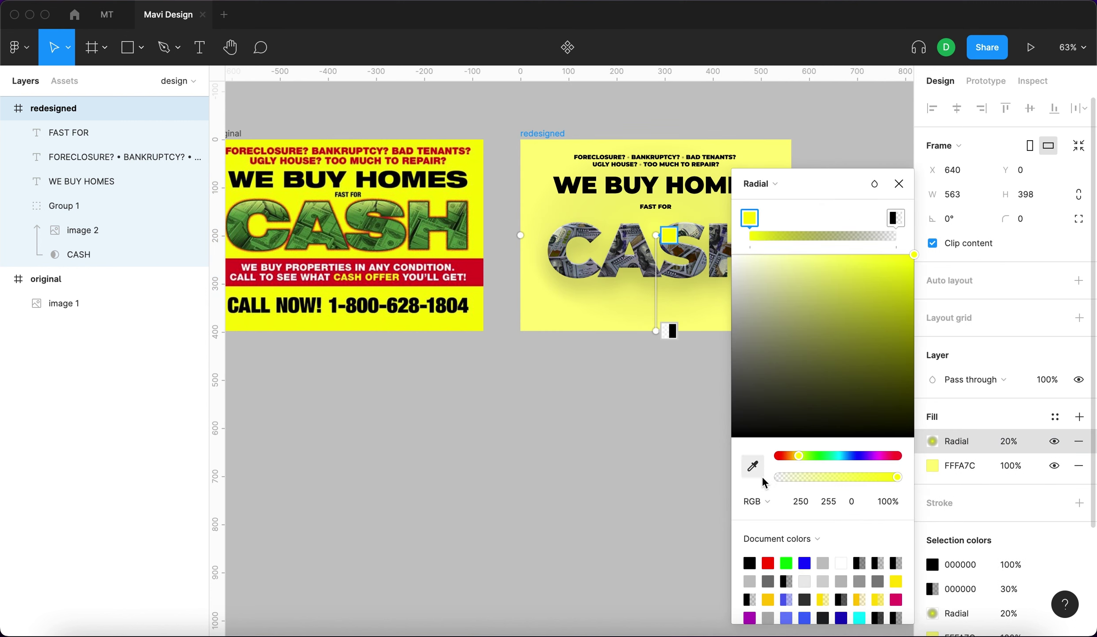
{"action": "type", "text": "ffff00"}
{"action": "key", "text": "Return"}
{"action": "left_click", "coordinate": [1009, 441]}
{"action": "key", "text": "shift+Up"}
{"action": "key", "text": "shift+Up"}
{"action": "key", "text": "shift+Up"}
{"action": "key", "text": "shift+Up"}
{"action": "key", "text": "shift+Up"}
{"action": "key", "text": "shift+Up"}
{"action": "key", "text": "shift+Up"}
{"action": "key", "text": "shift+Up"}
{"action": "left_click", "coordinate": [932, 441]}
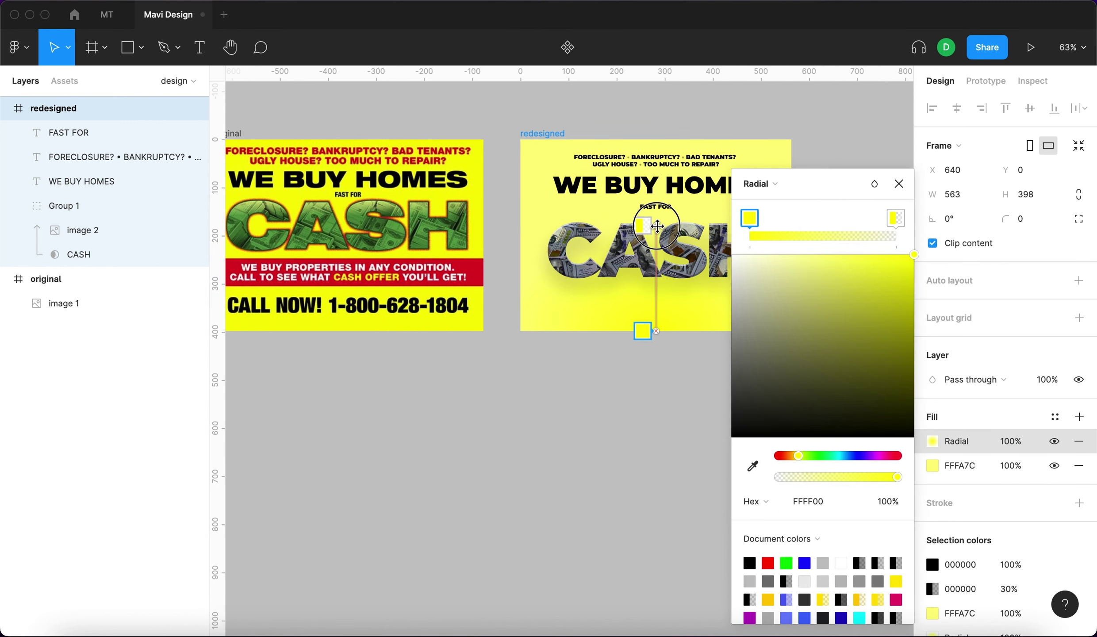
{"action": "left_click", "coordinate": [546, 128]}
Duplicate the radial fill and stretch the top glow up past the flyer's top edge.
{"action": "left_click", "coordinate": [542, 133]}
{"action": "left_click", "coordinate": [917, 441]}
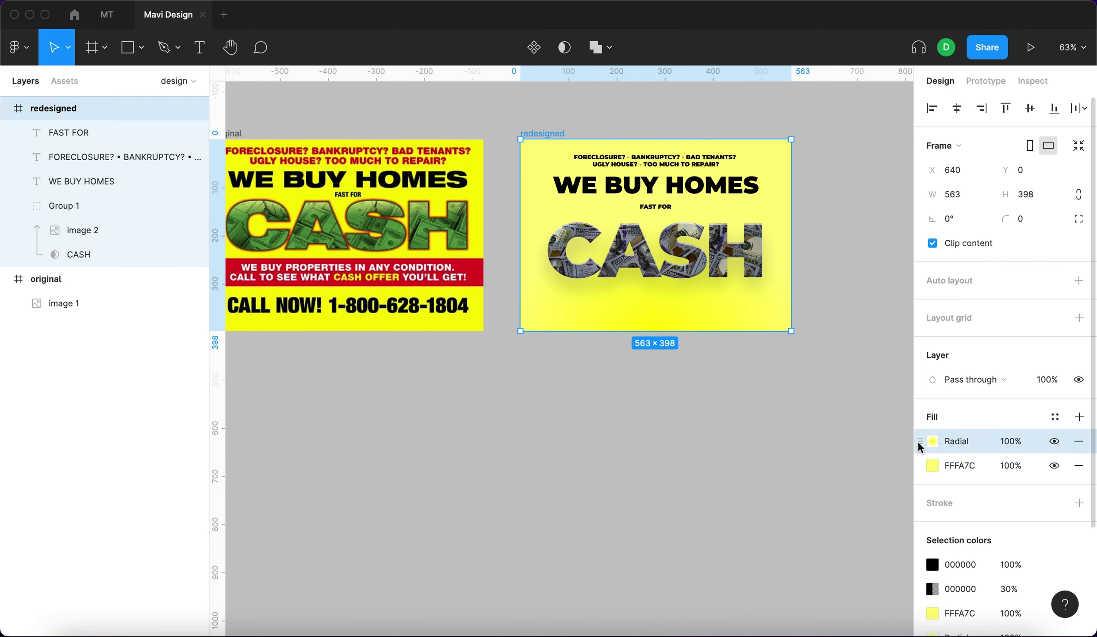
{"action": "key", "text": "super+d"}
{"action": "left_click", "coordinate": [932, 441]}
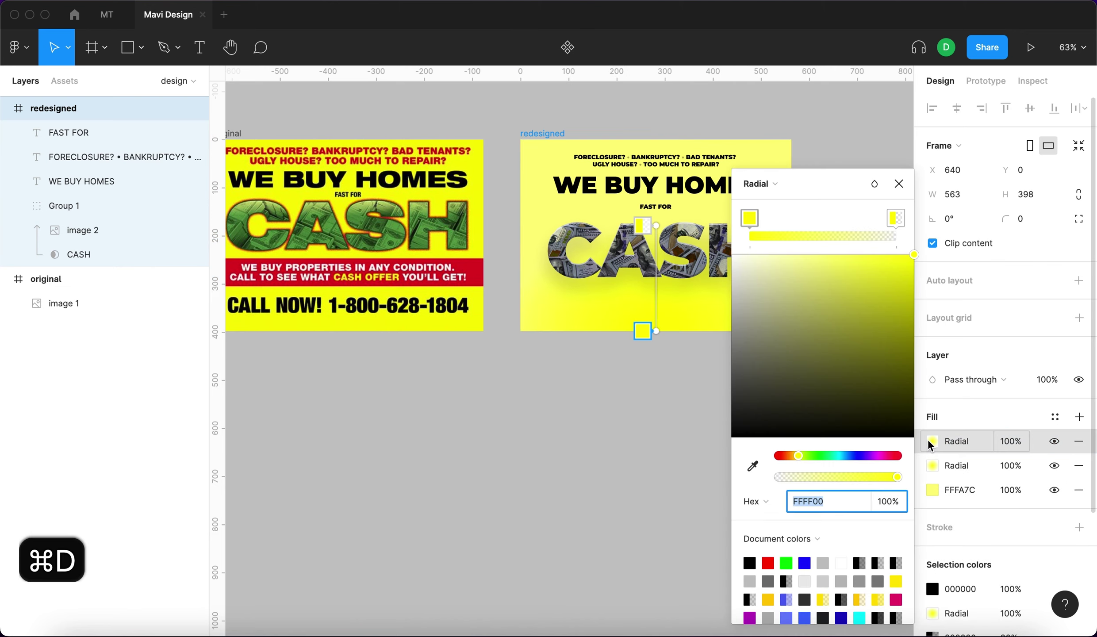
{"action": "left_click_drag", "start_coordinate": [655, 331], "coordinate": [656, 137]}
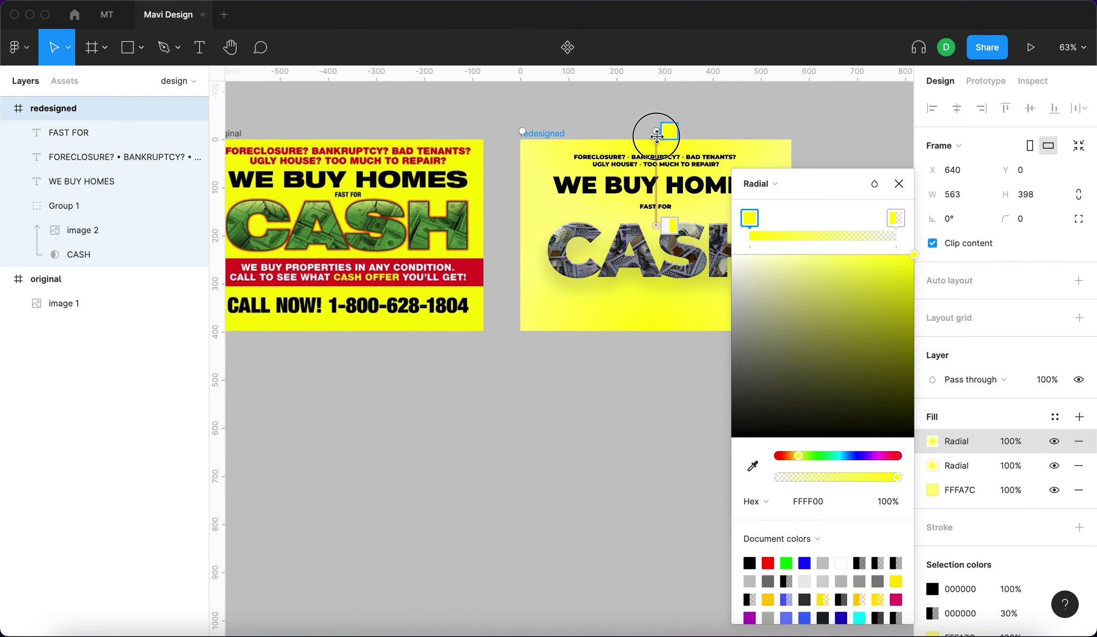
{"action": "left_click", "coordinate": [867, 150]}
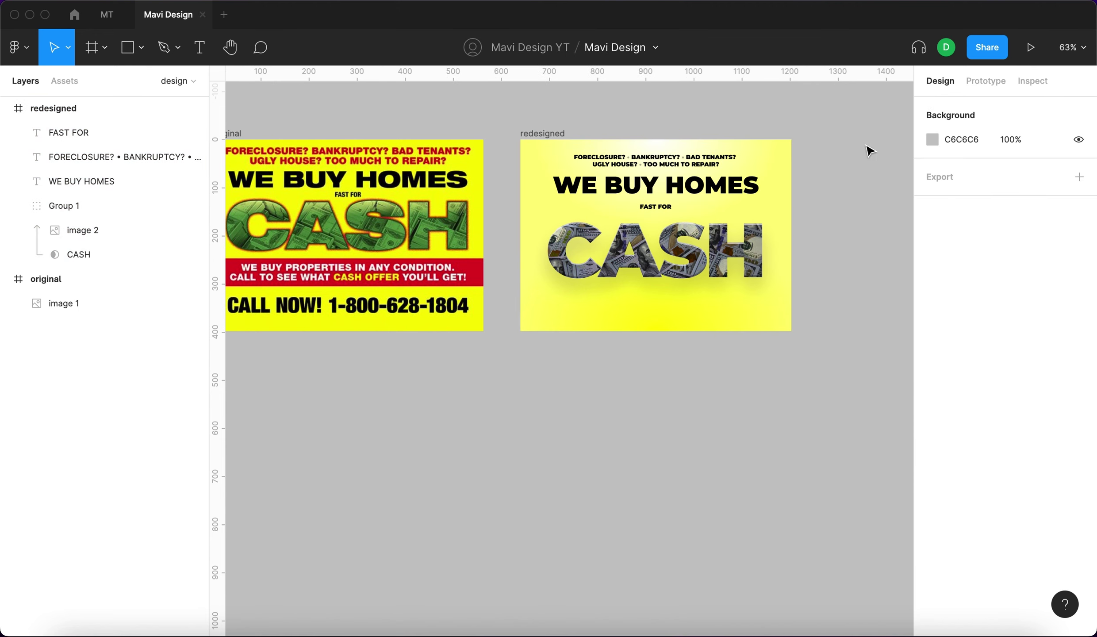
{"action": "left_click", "coordinate": [564, 135]}
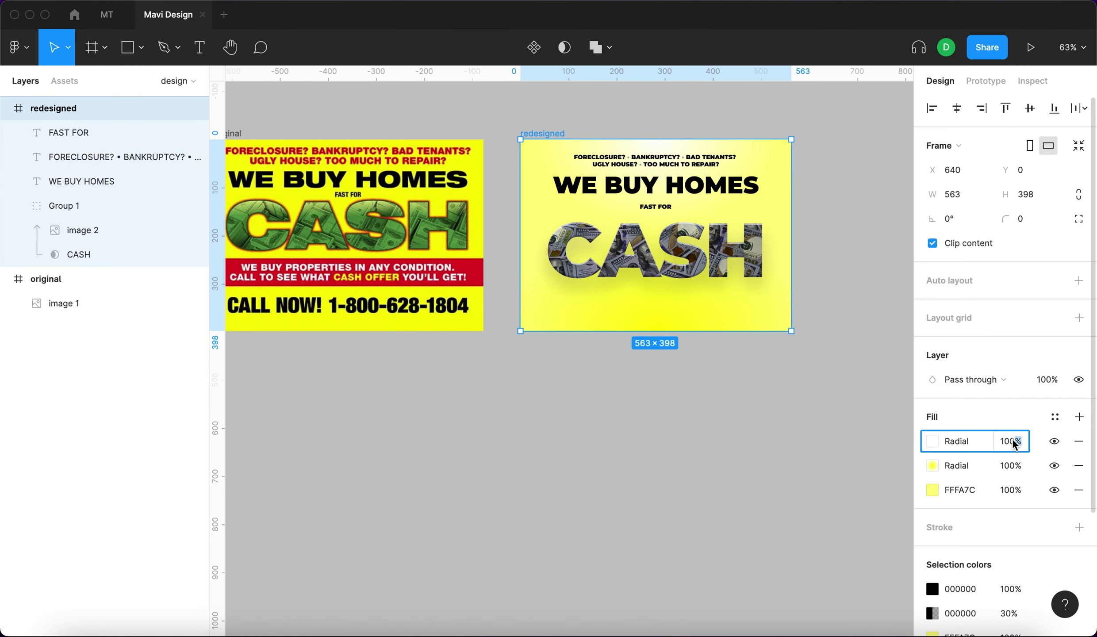
Adjust the money image behind CASH: exposure, contrast, highlights, shadows and saturation.
{"action": "left_click", "coordinate": [65, 206]}
{"action": "left_click", "coordinate": [82, 230]}
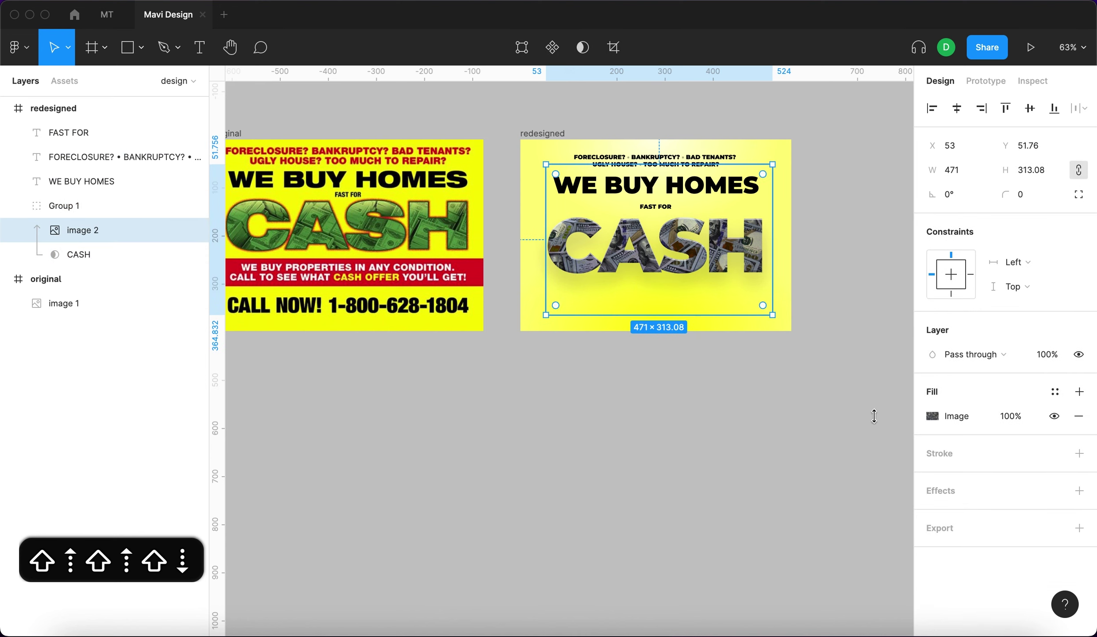
{"action": "left_click", "coordinate": [936, 416]}
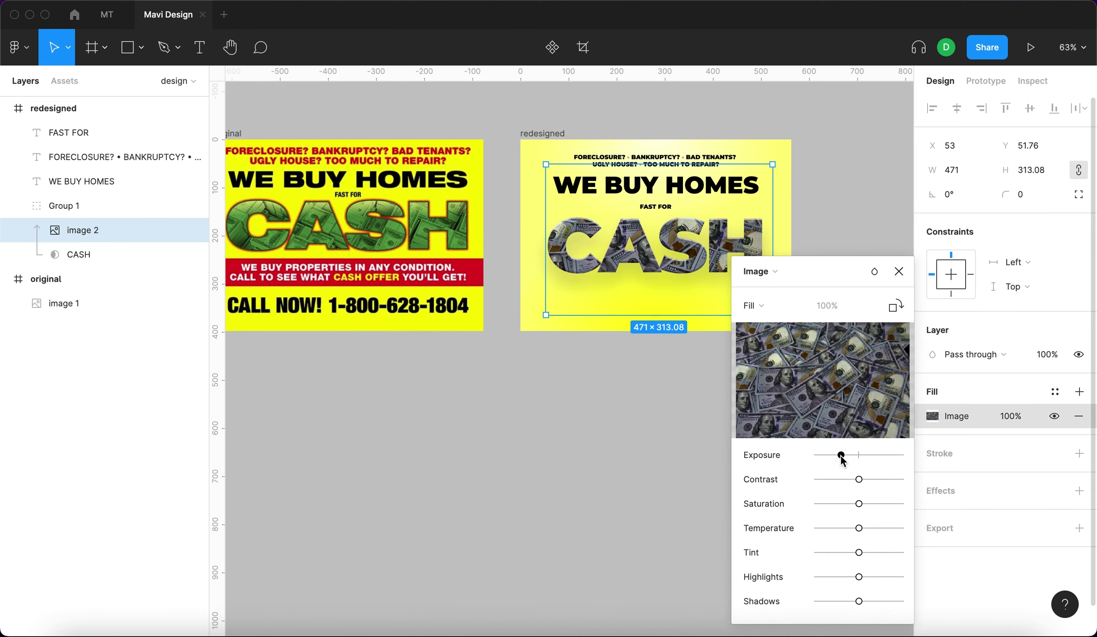
{"action": "left_click_drag", "start_coordinate": [842, 456], "coordinate": [825, 480]}
{"action": "left_click_drag", "start_coordinate": [841, 454], "coordinate": [829, 479]}
{"action": "left_click_drag", "start_coordinate": [845, 455], "coordinate": [851, 455]}
{"action": "left_click_drag", "start_coordinate": [858, 576], "coordinate": [877, 577]}
{"action": "left_click_drag", "start_coordinate": [858, 601], "coordinate": [883, 606]}
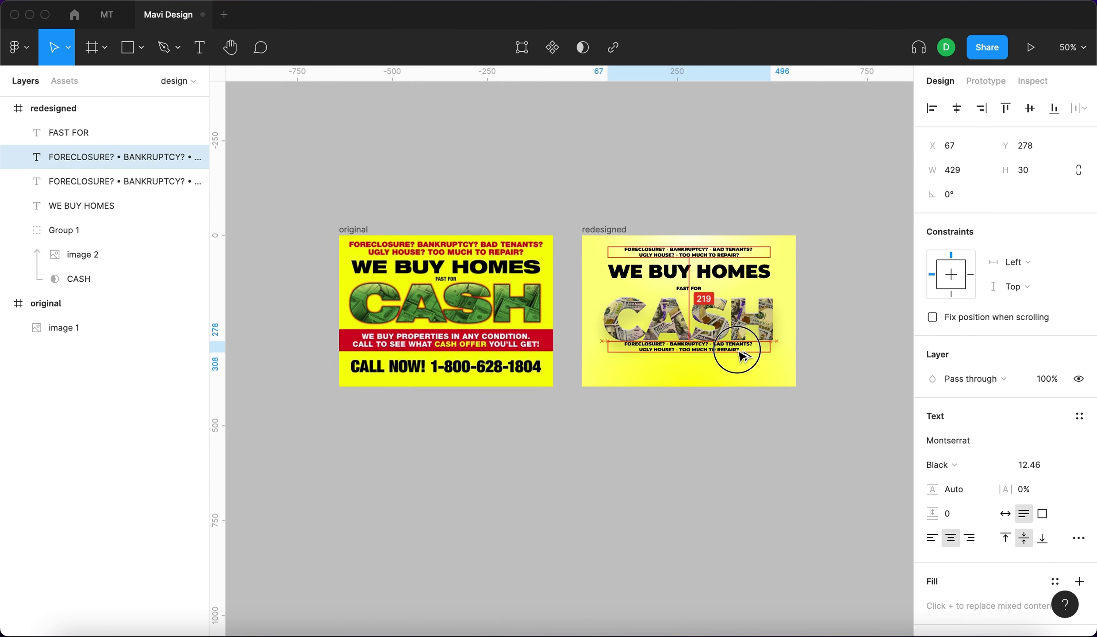
Type 'We buy properties in any condition. Call to see what cash offer you'll get'.
{"action": "type", "text": "we buz "}
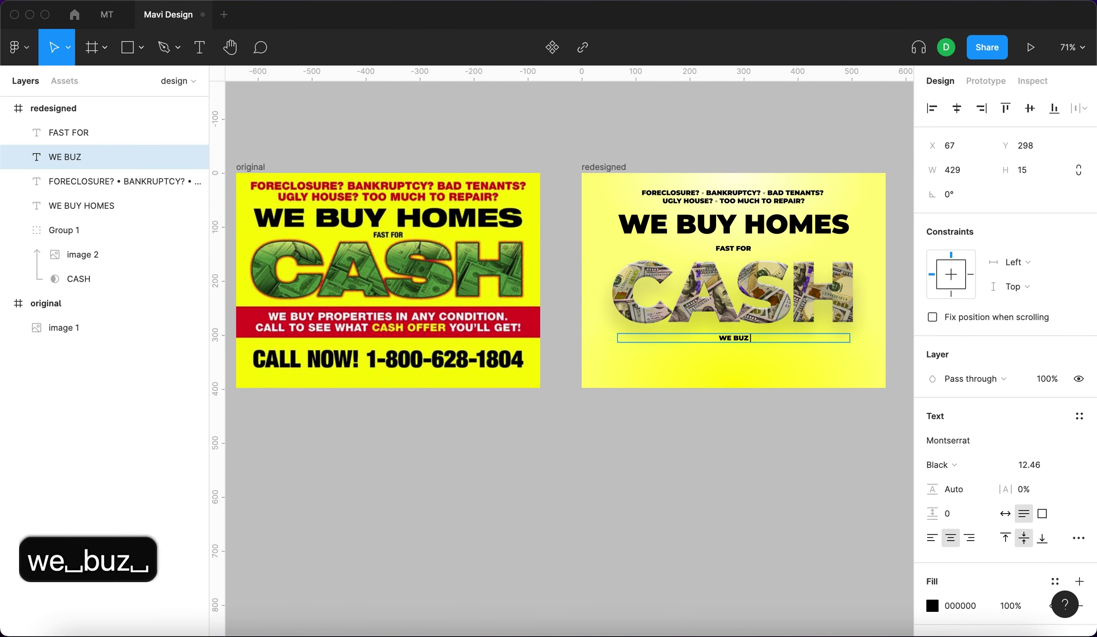
{"action": "type", "text": "prp"}
{"action": "key", "text": "BackSpace"}
{"action": "type", "text": "op"}
{"action": "key", "text": "BackSpace"}
{"action": "key", "text": "BackSpace"}
{"action": "key", "text": "BackSpace"}
{"action": "key", "text": "BackSpace"}
{"action": "key", "text": "BackSpace"}
{"action": "key", "text": "BackSpace"}
{"action": "type", "text": "y"}
{"action": "key", "text": "BackSpace"}
{"action": "type", "text": "y properties in any condition. call to see what cash offer zou"}
{"action": "key", "text": "BackSpace"}
{"action": "key", "text": "BackSpace"}
{"action": "key", "text": "BackSpace"}
{"action": "type", "text": "you\\"}
{"action": "key", "text": "BackSpace"}
{"action": "key", "text": "BackSpace"}
{"action": "key", "text": "shift+backslash"}
{"action": "key", "text": "BackSpace"}
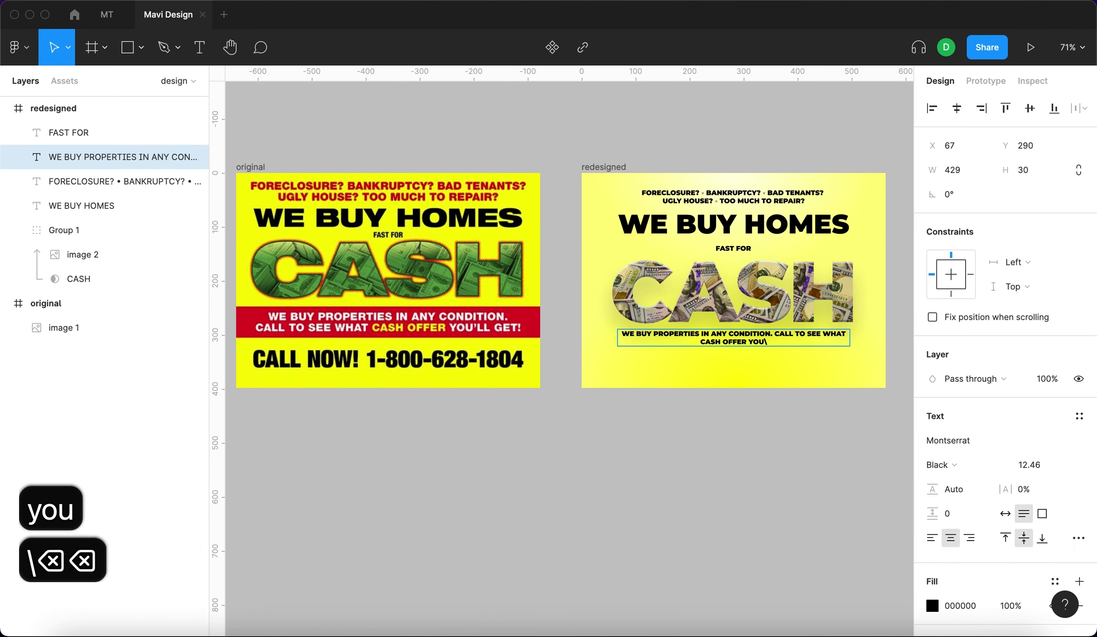
{"action": "type", "text": "u"}
{"action": "key", "text": "shift+apostrophe"}
{"action": "key", "text": "BackSpace"}
{"action": "type", "text": "'ll get"}
Move the new line slightly lower under CASH and remove the accidental duplicate.
{"action": "left_click", "coordinate": [802, 445]}
{"action": "left_click", "coordinate": [754, 349]}
{"action": "left_click_drag", "start_coordinate": [754, 349], "coordinate": [754, 372], "text": "alt"}
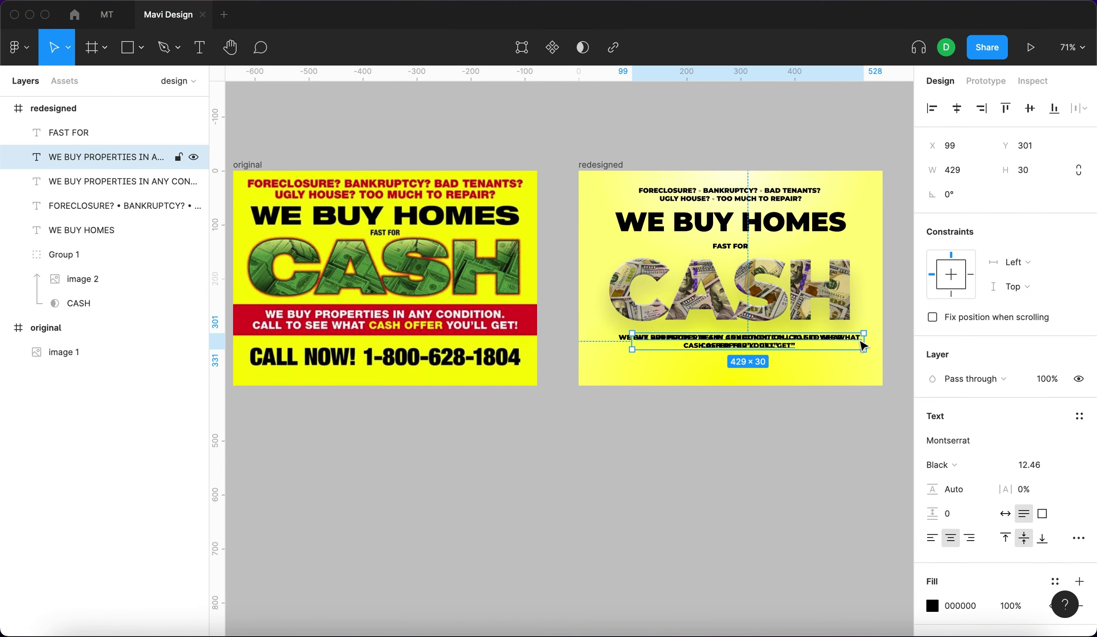
{"action": "key", "text": "BackSpace"}
{"action": "key", "text": "BackSpace"}
{"action": "left_click", "coordinate": [969, 438]}
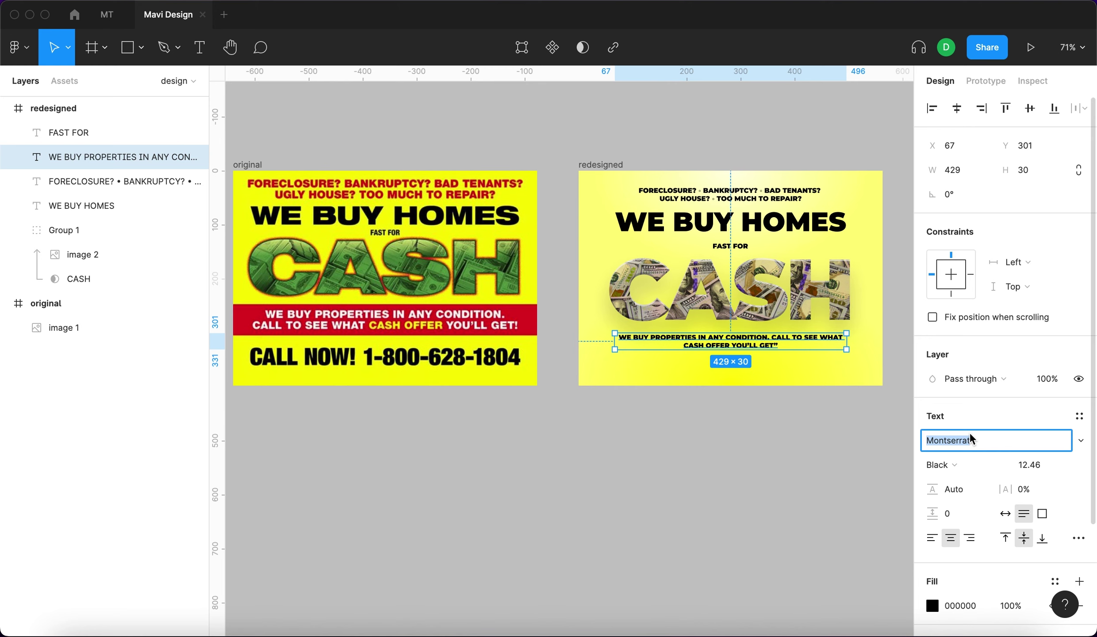
Set the line to Balboa Condensed at size 18.46.
{"action": "type", "text": "Bal"}
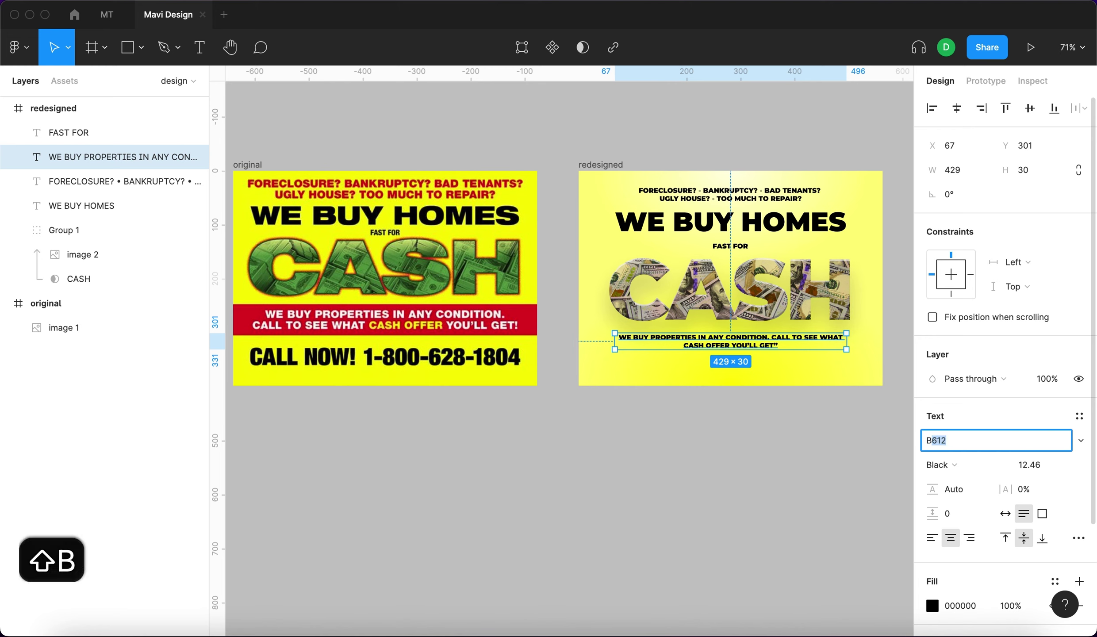
{"action": "type", "text": "boa"}
{"action": "key", "text": "Return"}
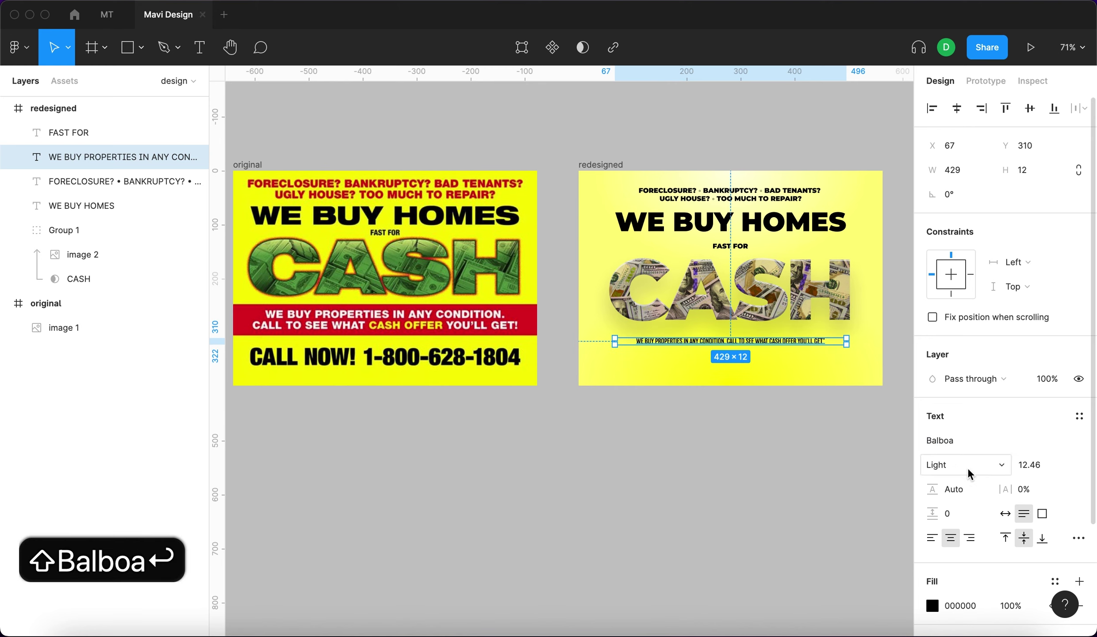
{"action": "left_click", "coordinate": [967, 473]}
{"action": "left_click", "coordinate": [955, 425]}
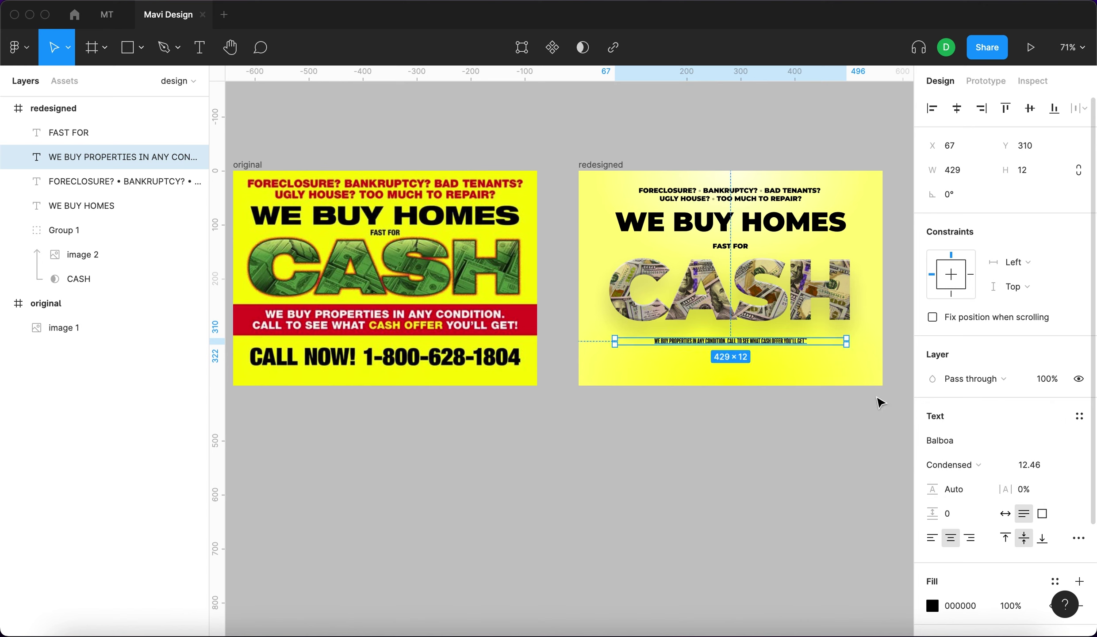
{"action": "left_click", "coordinate": [1033, 465]}
{"action": "key", "text": "shift+Up"}
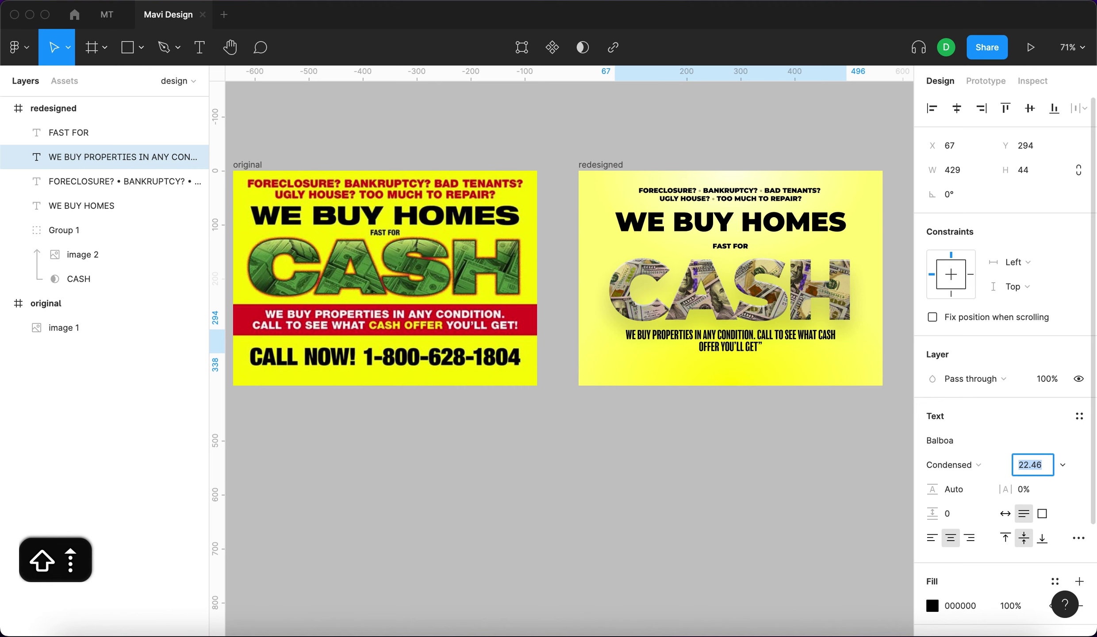
{"action": "key", "text": "shift+Down"}
{"action": "key", "text": "Up"}
{"action": "key", "text": "Up"}
{"action": "key", "text": "Up"}
{"action": "key", "text": "Up"}
{"action": "key", "text": "Up"}
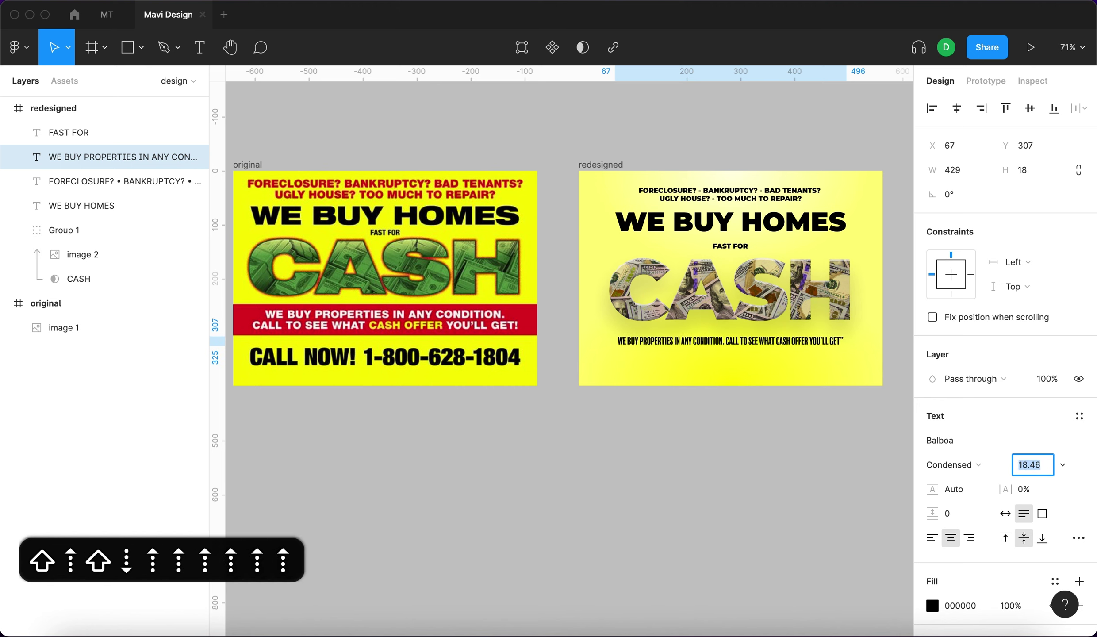
{"action": "double_click", "coordinate": [805, 345]}
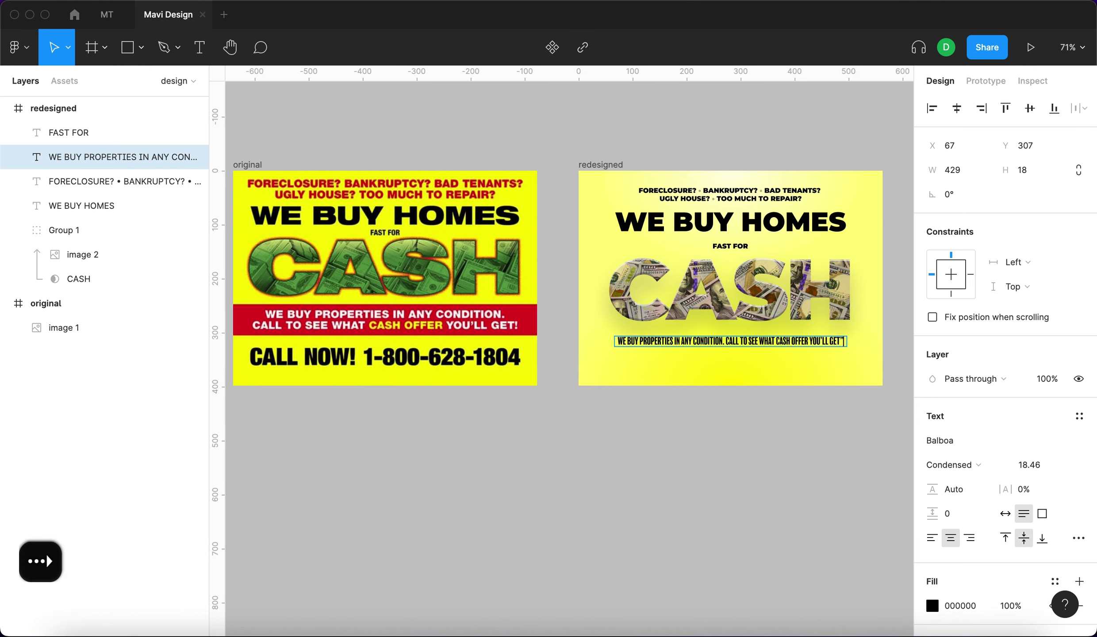
End the subheading under CASH with an exclamation mark.
{"action": "type", "text": "!"}
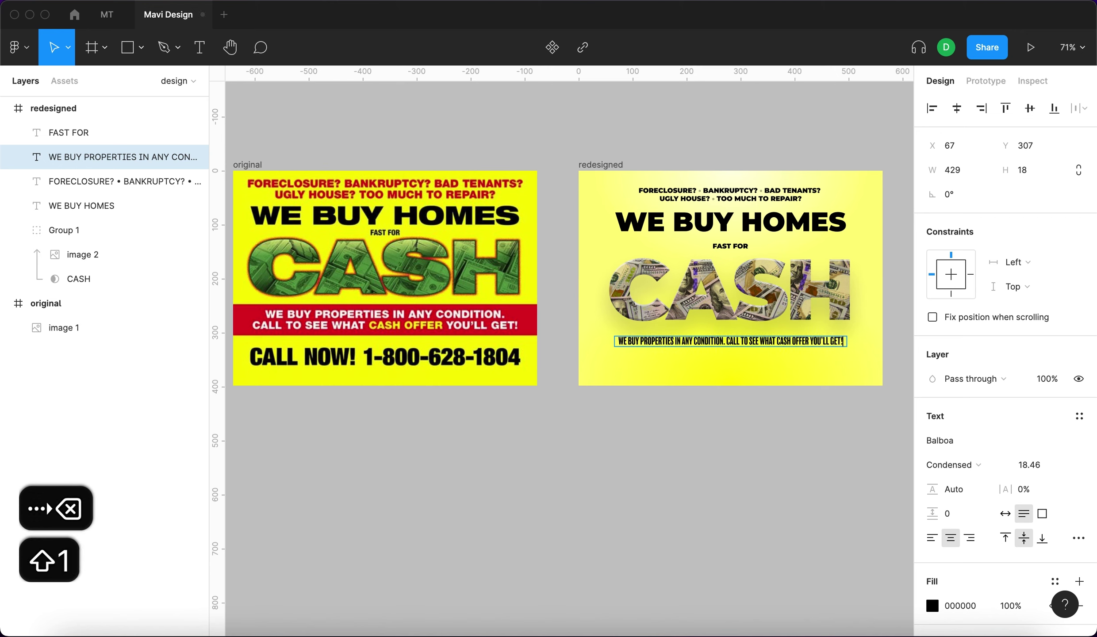
{"action": "key", "text": "Escape"}
{"action": "left_click", "coordinate": [798, 465]}
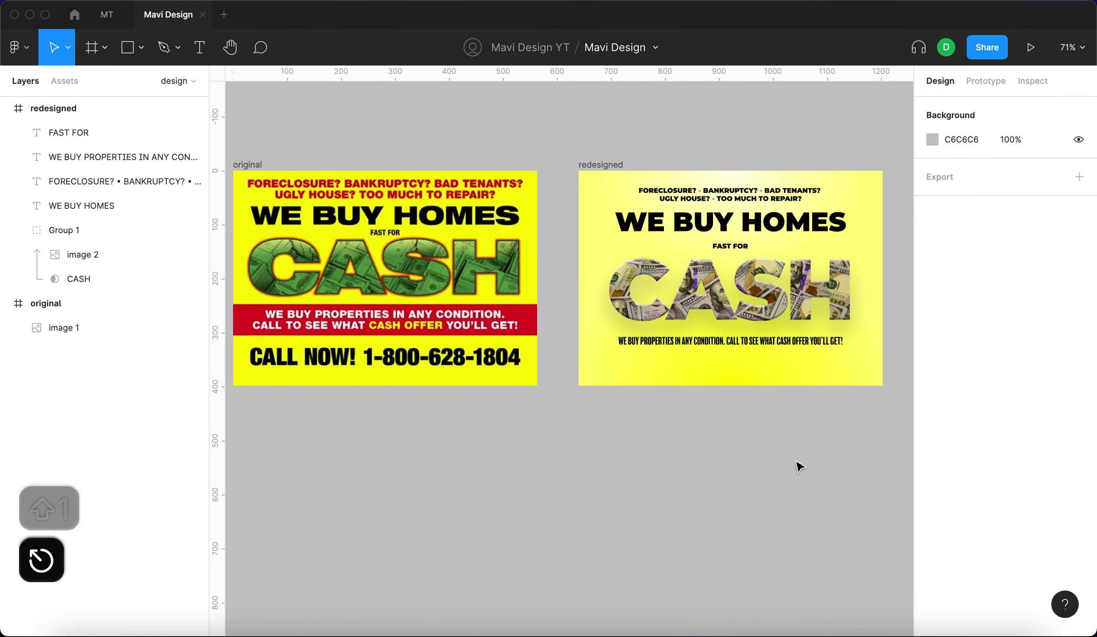
Try the Balboa font on the FORECLOSURE question line.
{"action": "left_click", "coordinate": [775, 200]}
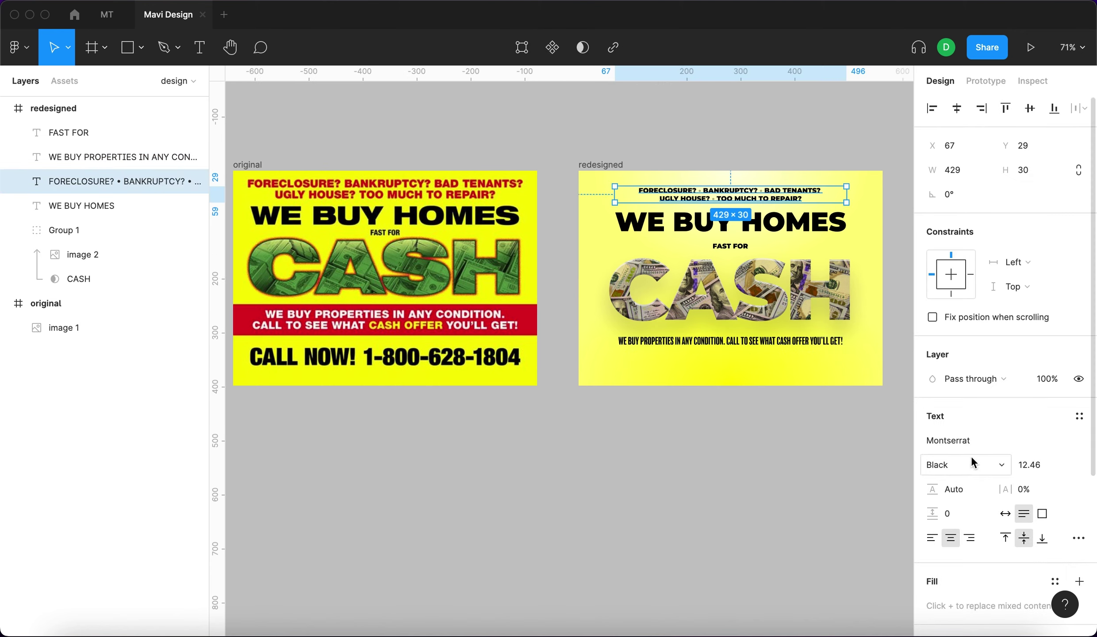
{"action": "type", "text": "B"}
{"action": "key", "text": "Return"}
{"action": "key", "text": "shift+2"}
{"action": "key", "text": "super+c"}
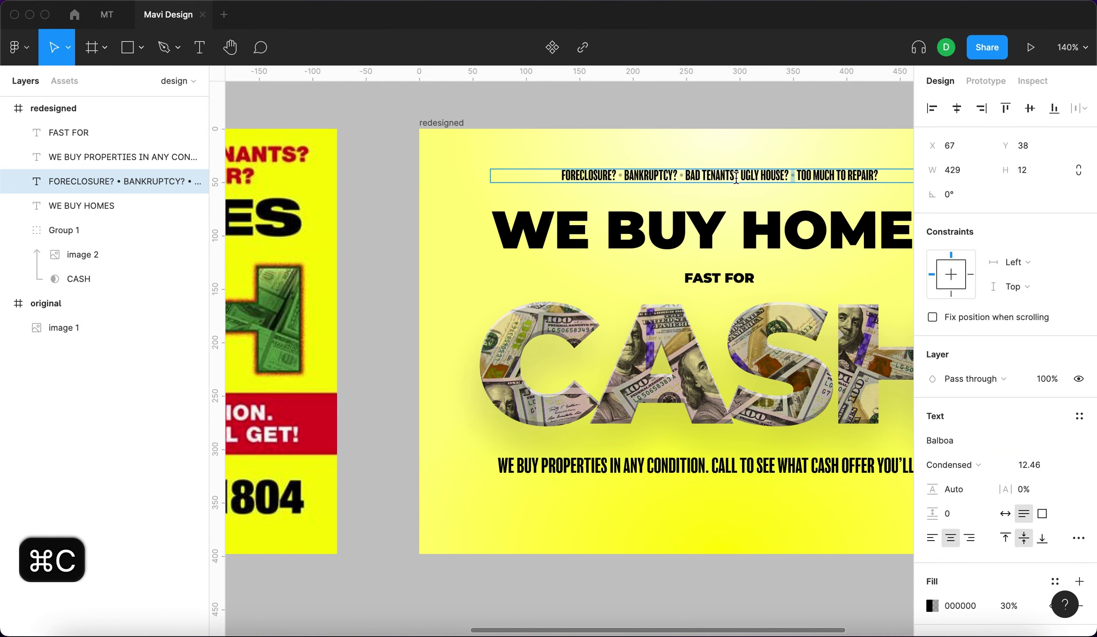
{"action": "key", "text": "minus"}
{"action": "key", "text": "minus"}
{"action": "key", "text": "super+v"}
{"action": "key", "text": "super+z"}
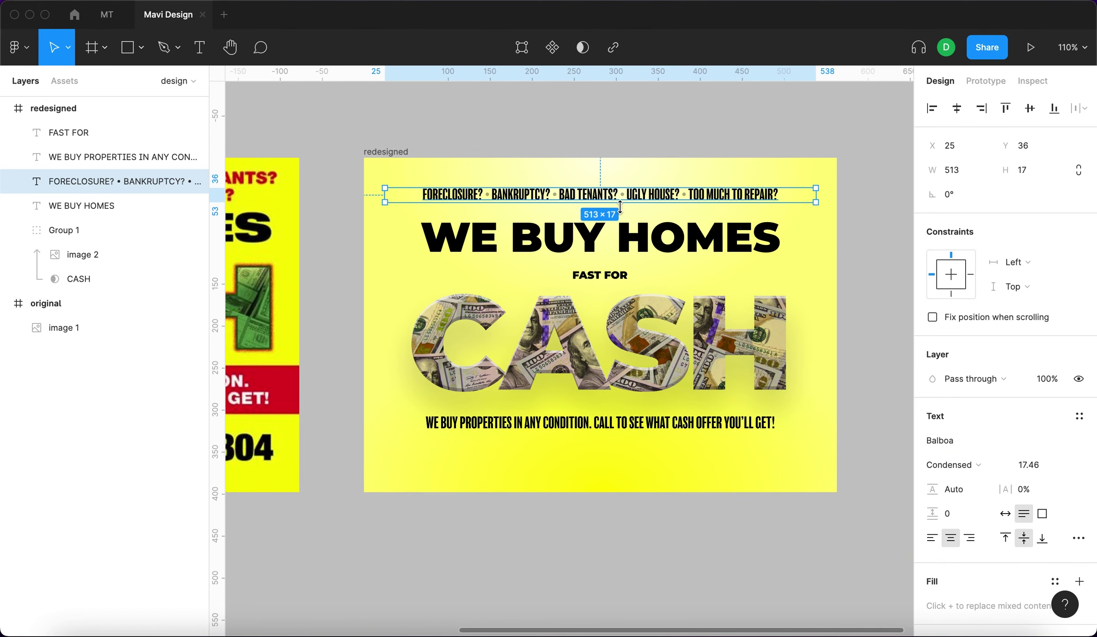
{"action": "key", "text": "Escape"}
{"action": "key", "text": "minus"}
Reselect the FORECLOSURE question line and undo its font change.
{"action": "scroll", "coordinate": [623, 133], "scroll_direction": "up", "scroll_amount": 2}
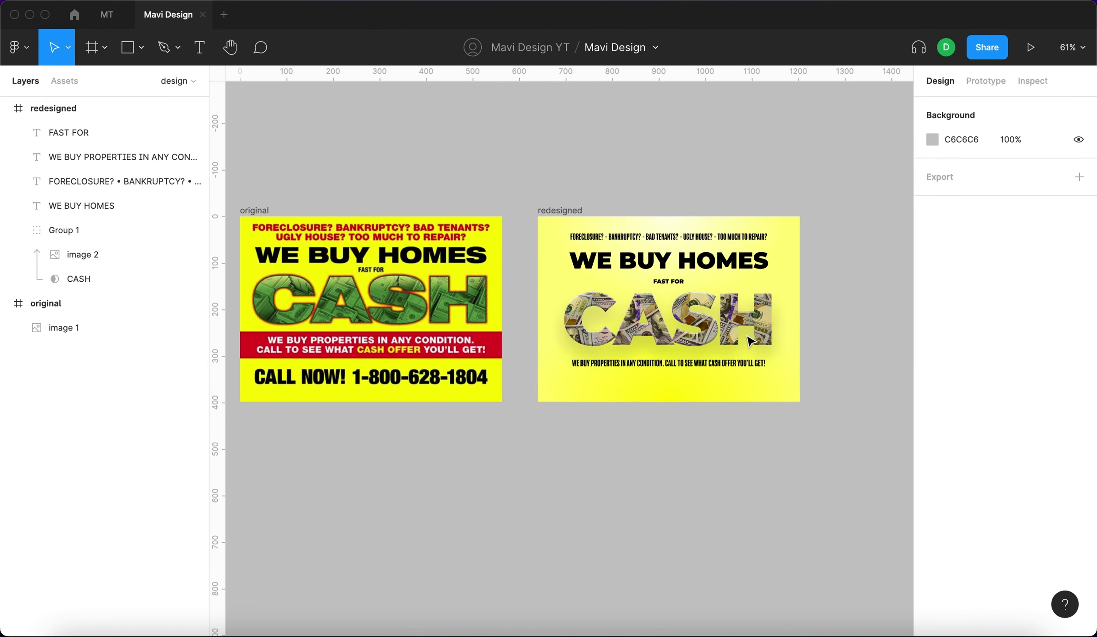
{"action": "left_click", "coordinate": [671, 239]}
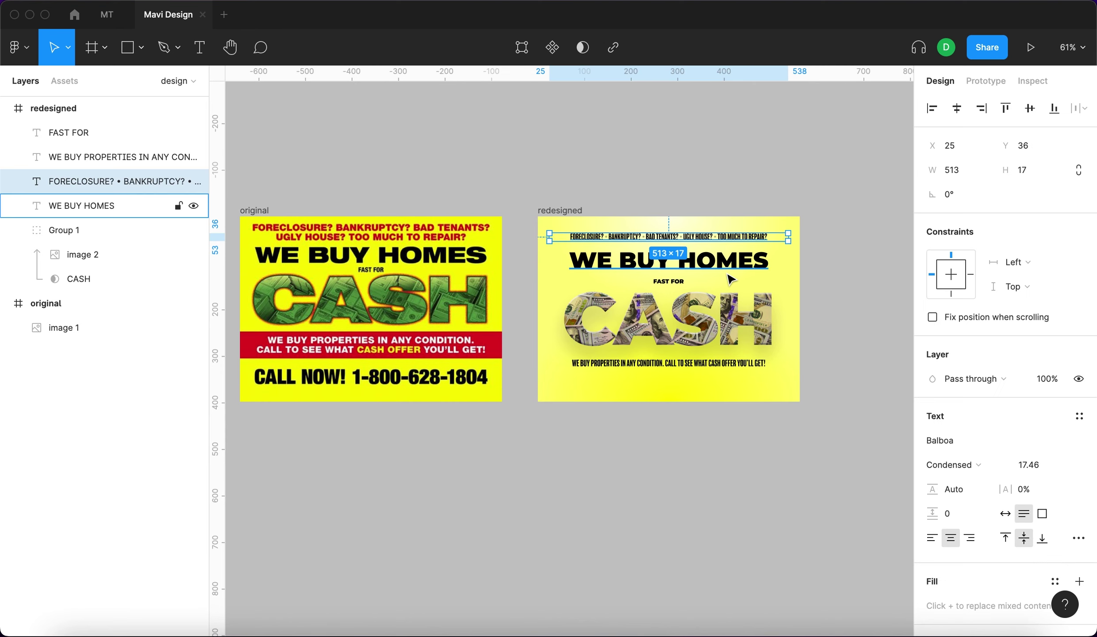
{"action": "scroll", "coordinate": [725, 279], "scroll_direction": "up", "scroll_amount": 5}
{"action": "left_click", "coordinate": [697, 129]}
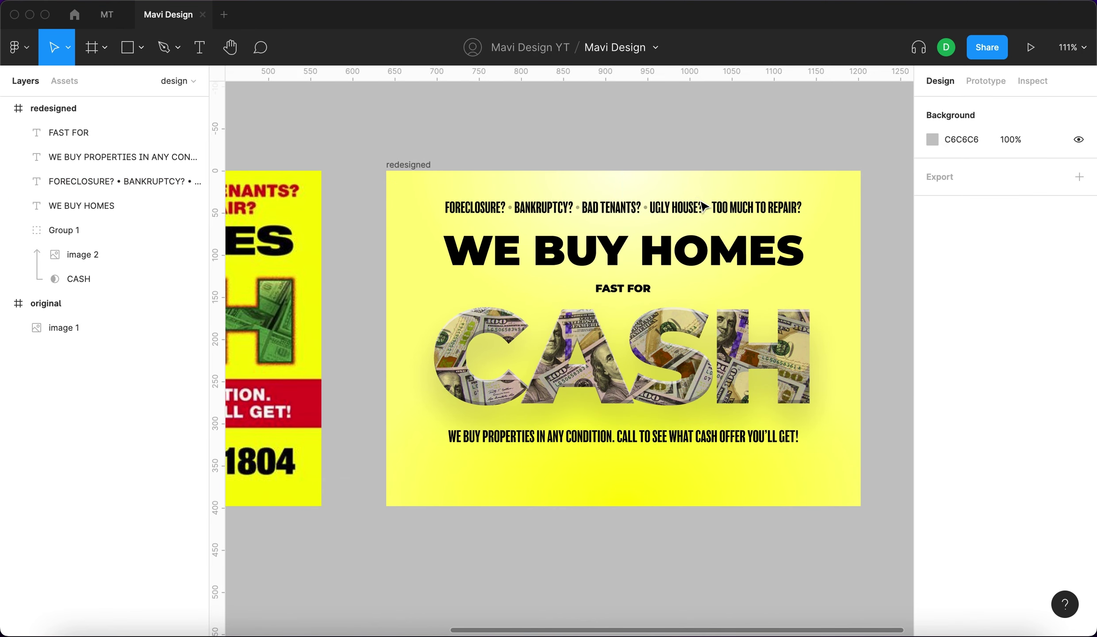
{"action": "left_click", "coordinate": [700, 205]}
{"action": "key", "text": "super+z"}
{"action": "key", "text": "super+z"}
{"action": "key", "text": "super+z"}
{"action": "key", "text": "super+z"}
{"action": "key", "text": "super+z"}
{"action": "key", "text": "super+z"}
{"action": "key", "text": "super+z"}
{"action": "key", "text": "super+z"}
{"action": "key", "text": "super+z"}
{"action": "key", "text": "super+z"}
{"action": "key", "text": "super+z"}
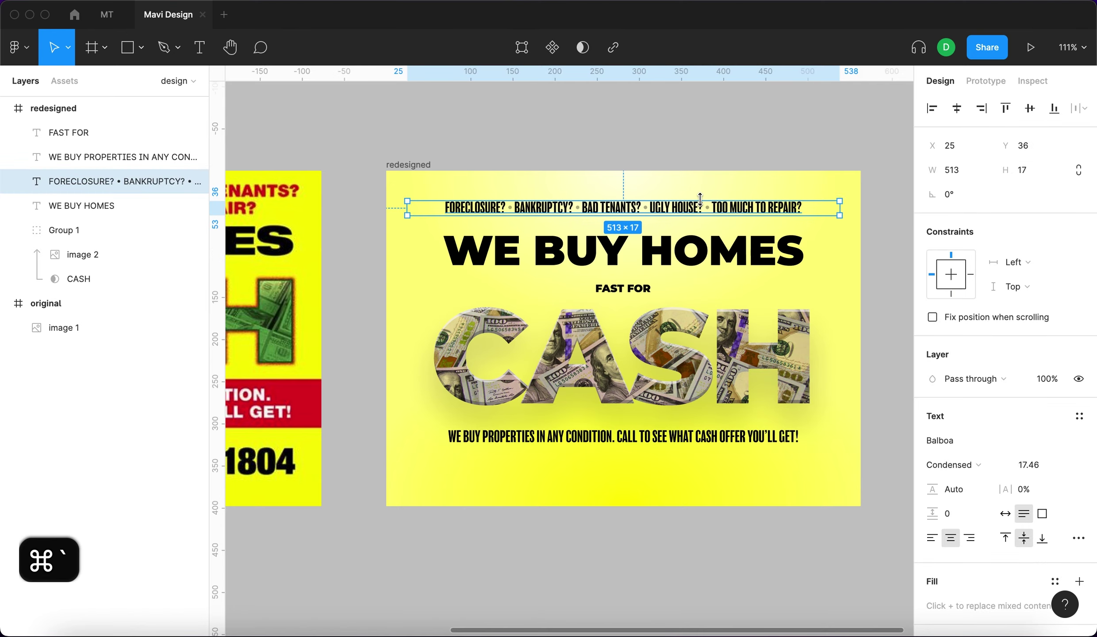
Set the subheading under CASH to font size 20.
{"action": "scroll", "coordinate": [652, 405], "scroll_direction": "down", "scroll_amount": 3}
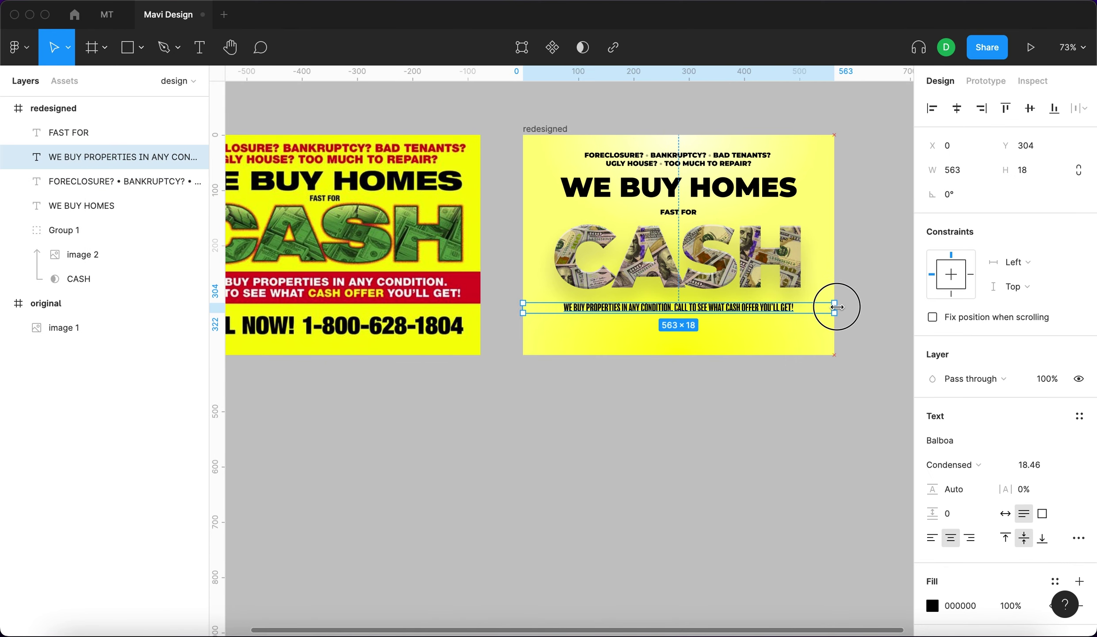
{"action": "left_click", "coordinate": [1029, 465]}
{"action": "type", "text": "20"}
{"action": "key", "text": "Return"}
{"action": "left_click", "coordinate": [561, 435]}
{"action": "scroll", "coordinate": [561, 435], "scroll_direction": "left", "scroll_amount": 3}
{"action": "scroll", "coordinate": [566, 338], "scroll_direction": "left", "scroll_amount": 3}
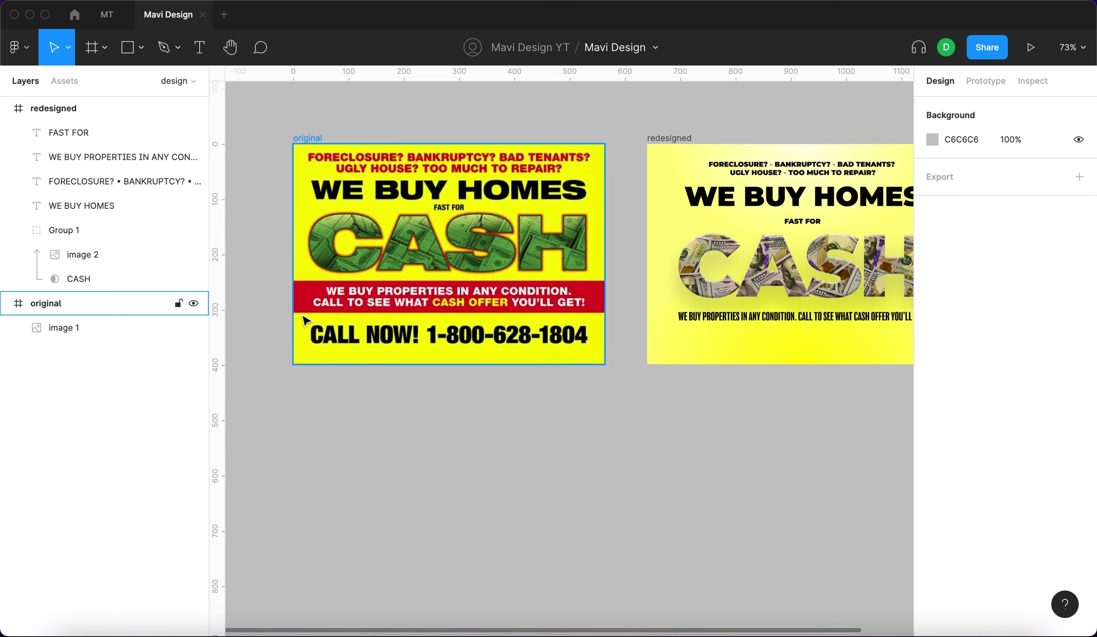
Copy the WE BUY HOMES heading to the flyer's bottom, retype it as CALL NOW! with the phone number, and set size 35.
{"action": "scroll", "coordinate": [431, 316], "scroll_direction": "right", "scroll_amount": 3}
{"action": "left_click", "coordinate": [727, 176]}
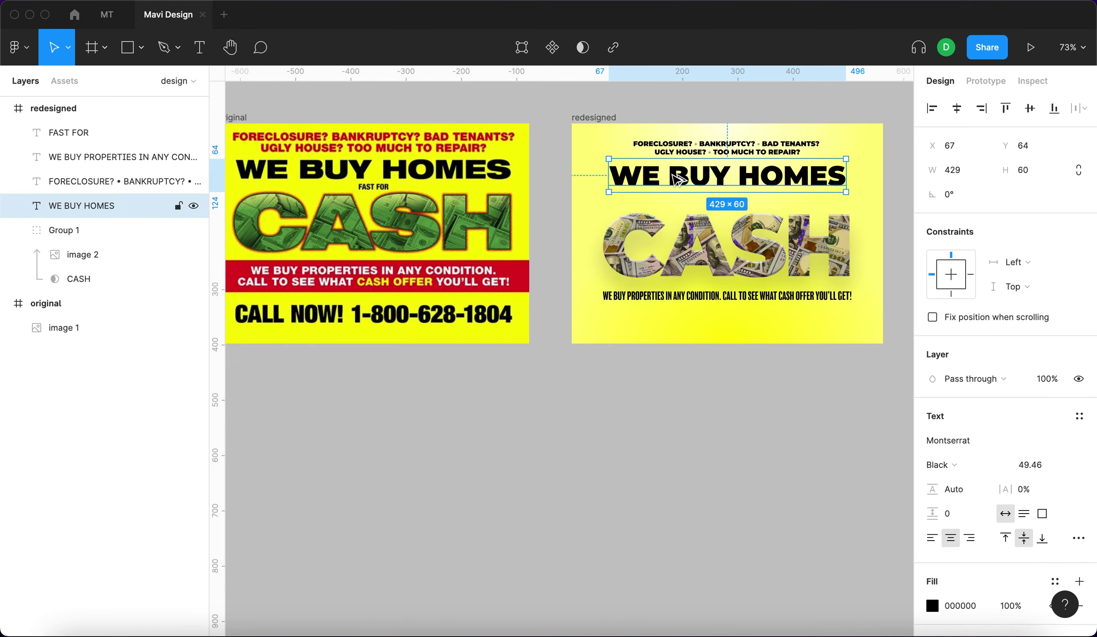
{"action": "key", "text": "super+d"}
{"action": "left_click_drag", "start_coordinate": [727, 176], "coordinate": [728, 322]}
{"action": "double_click", "coordinate": [727, 323]}
{"action": "left_click", "coordinate": [1030, 464]}
{"action": "key", "text": "Down"}
{"action": "key", "text": "Down"}
{"action": "key", "text": "Down"}
{"action": "key", "text": "Down"}
{"action": "key", "text": "Down"}
{"action": "key", "text": "Down"}
{"action": "key", "text": "Down"}
{"action": "key", "text": "Down"}
{"action": "key", "text": "Down"}
{"action": "key", "text": "Down"}
{"action": "key", "text": "Down"}
{"action": "key", "text": "Down"}
{"action": "key", "text": "Down"}
{"action": "key", "text": "Down"}
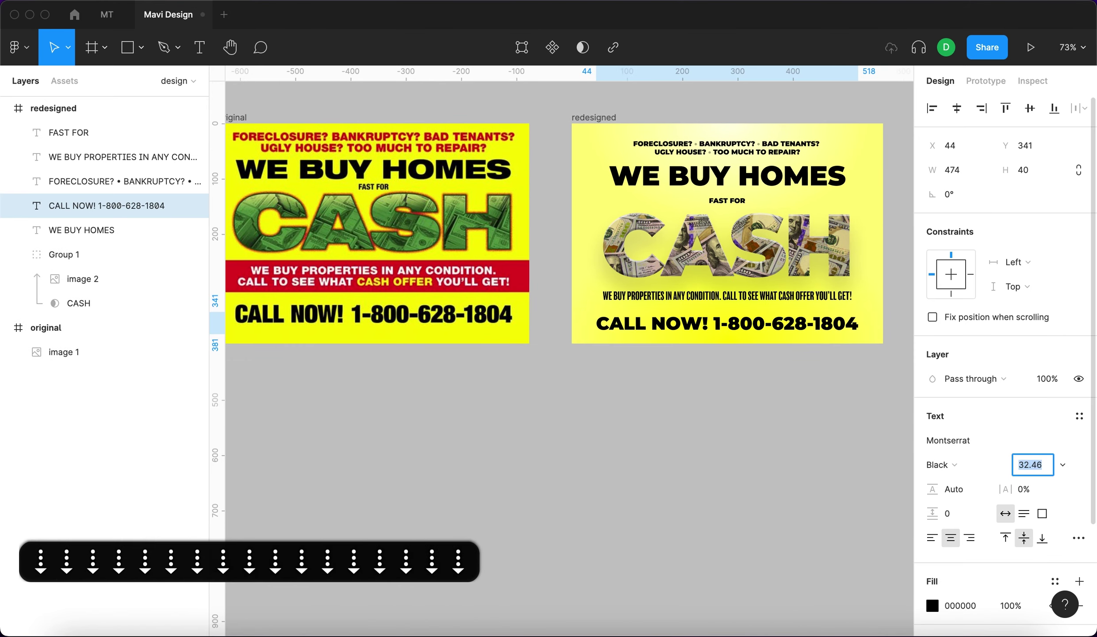
{"action": "type", "text": "35"}
{"action": "key", "text": "Return"}
{"action": "left_click", "coordinate": [730, 466]}
Shrink the FORECLOSURE question line's font size so it fits on one line.
{"action": "scroll", "coordinate": [729, 465], "scroll_direction": "left", "scroll_amount": 2}
{"action": "left_click", "coordinate": [766, 162]}
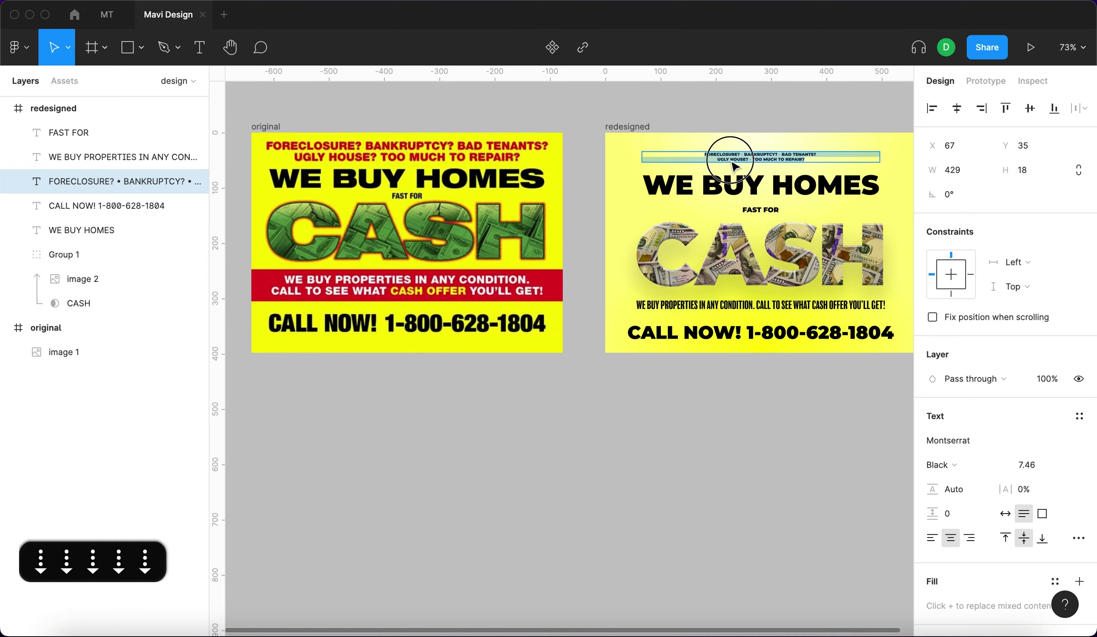
{"action": "key", "text": "super+v"}
{"action": "key", "text": "shift+2"}
{"action": "scroll", "coordinate": [568, 349], "scroll_direction": "down", "scroll_amount": 10}
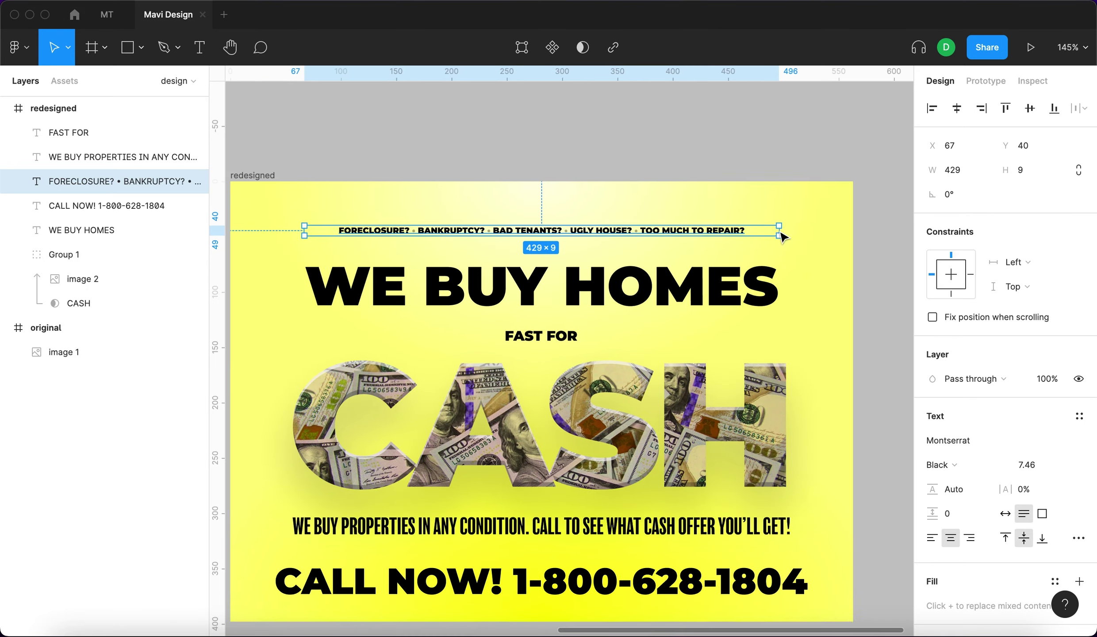
{"action": "key", "text": "Escape"}
{"action": "scroll", "coordinate": [701, 337], "scroll_direction": "up", "scroll_amount": 8}
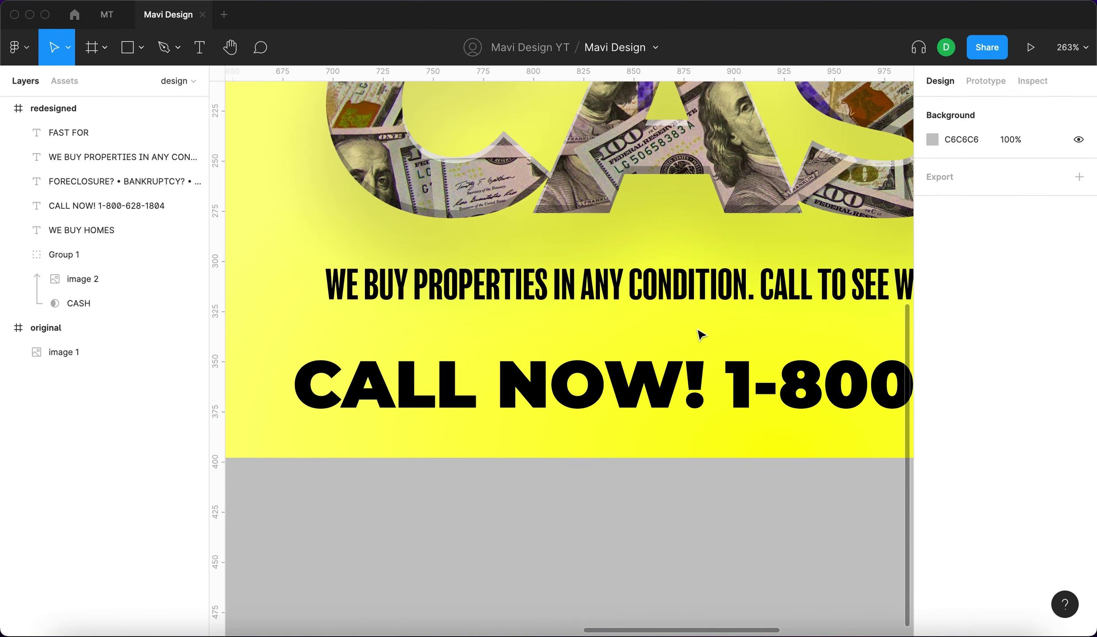
{"action": "left_click", "coordinate": [649, 298]}
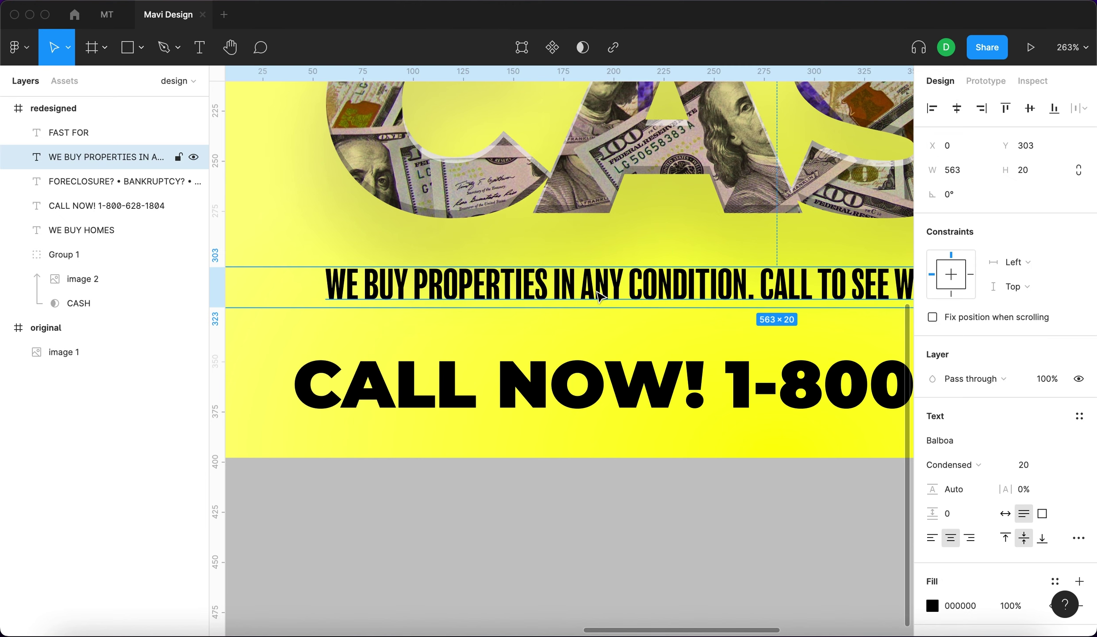
Colour the words ANY CONDITION in the promo sentence red.
{"action": "double_click", "coordinate": [737, 293]}
{"action": "left_click_drag", "start_coordinate": [744, 289], "coordinate": [581, 289]}
{"action": "left_click", "coordinate": [934, 606]}
{"action": "left_click", "coordinate": [908, 246]}
{"action": "left_click", "coordinate": [626, 493]}
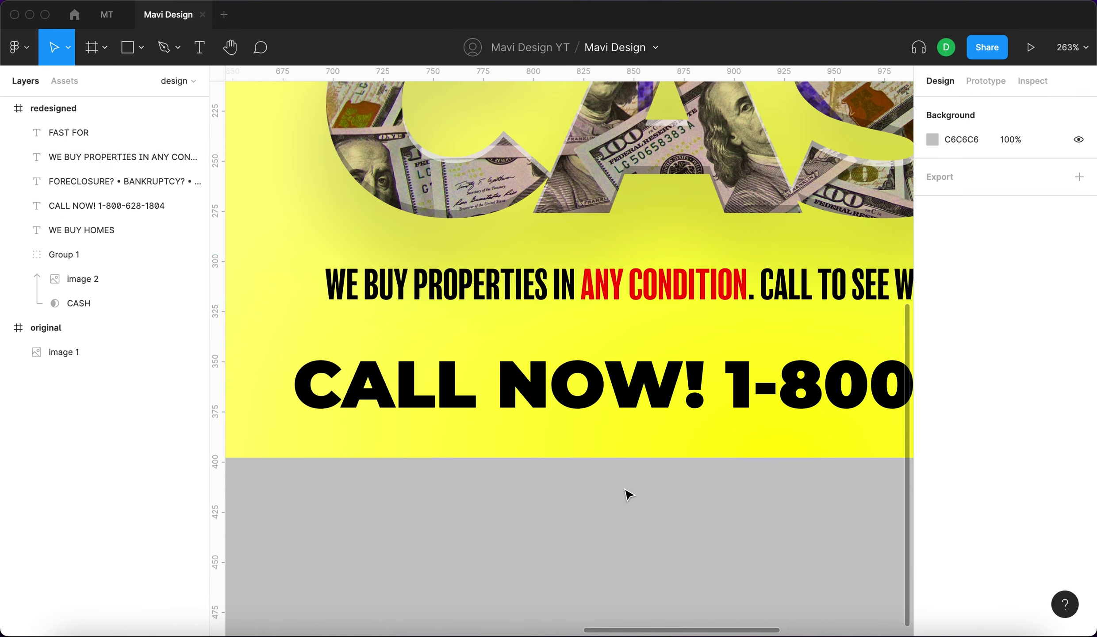
{"action": "key", "text": "shift+1"}
Brighten the flyer frame's solid yellow fill and its radial gradient background fills.
{"action": "left_click", "coordinate": [853, 253]}
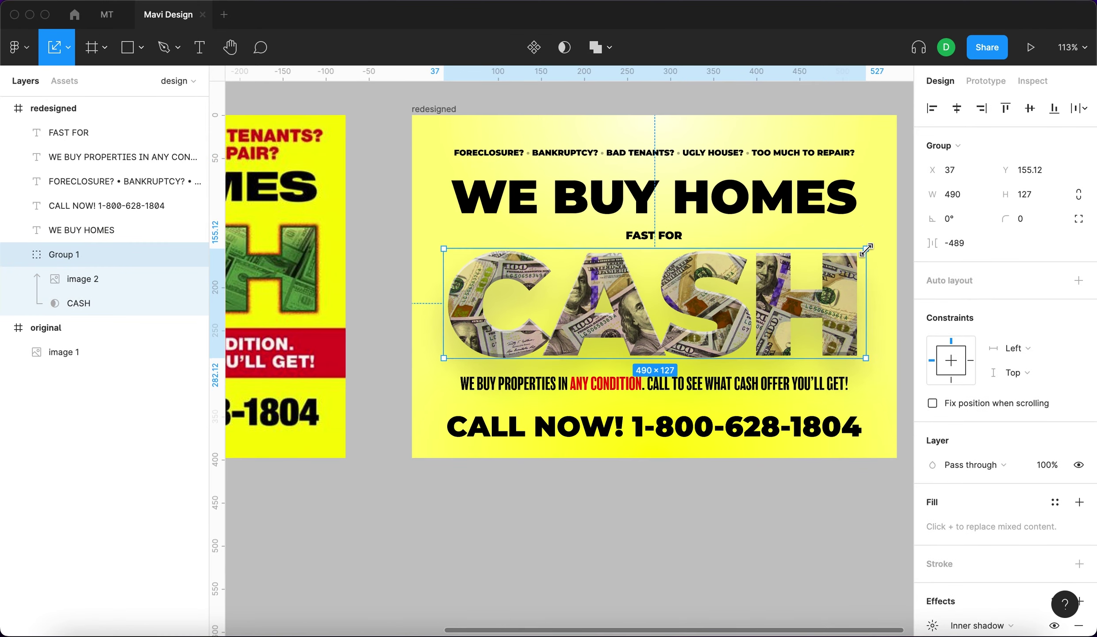
{"action": "key", "text": "shift+1"}
{"action": "key", "text": "Escape"}
{"action": "left_click", "coordinate": [932, 488]}
{"action": "left_click", "coordinate": [897, 271]}
{"action": "left_click_drag", "start_coordinate": [897, 271], "coordinate": [866, 257]}
{"action": "left_click", "coordinate": [932, 465]}
{"action": "left_click_drag", "start_coordinate": [791, 455], "coordinate": [800, 458]}
{"action": "left_click", "coordinate": [932, 441]}
{"action": "left_click_drag", "start_coordinate": [815, 350], "coordinate": [896, 217]}
{"action": "key", "text": "Escape"}
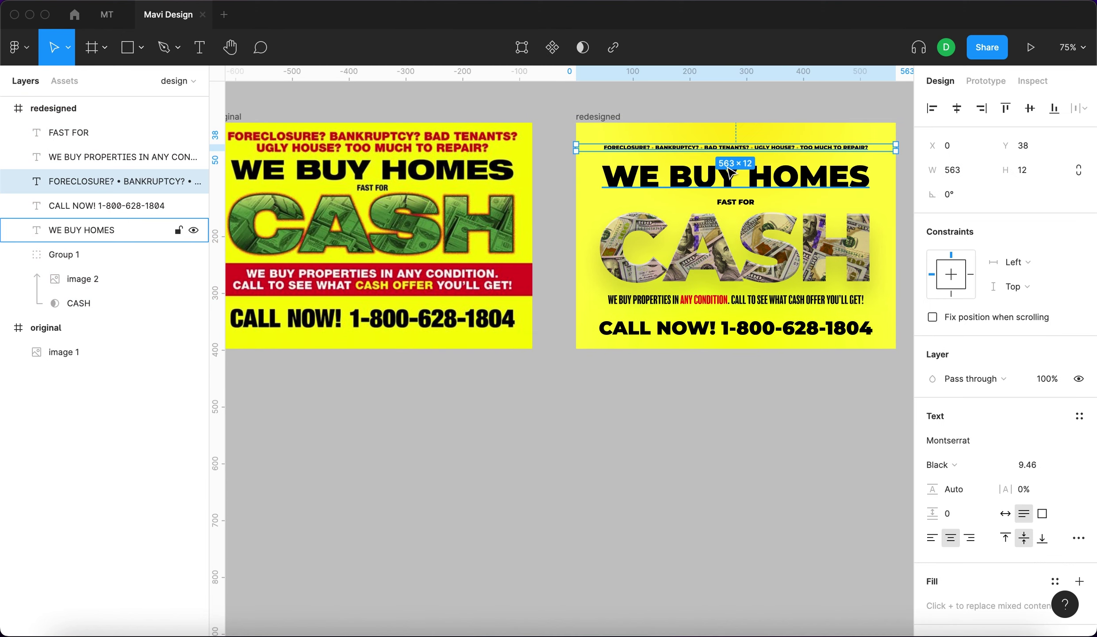
Nudge the WE BUY HOMES headline and the CASH group slightly upward.
{"action": "key", "text": "Up"}
{"action": "key", "text": "Up"}
{"action": "key", "text": "Up"}
{"action": "key", "text": "Up"}
{"action": "key", "text": "Up"}
{"action": "key", "text": "Down"}
{"action": "key", "text": "Return"}
{"action": "left_click", "coordinate": [700, 174]}
{"action": "key", "text": "Up"}
{"action": "key", "text": "Up"}
{"action": "key", "text": "Up"}
{"action": "key", "text": "Up"}
{"action": "key", "text": "shift+Tab"}
{"action": "key", "text": "shift+Tab"}
{"action": "key", "text": "shift+Tab"}
{"action": "key", "text": "shift+Tab"}
{"action": "key", "text": "shift+Tab"}
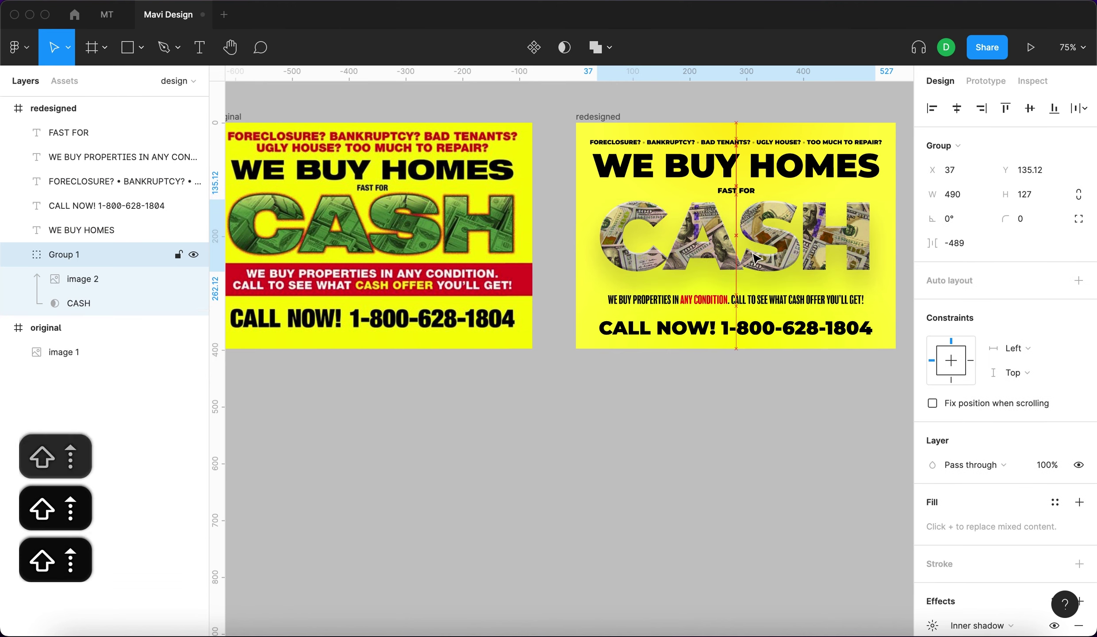
{"action": "scroll", "coordinate": [800, 261], "scroll_direction": "up", "scroll_amount": 5}
Draw a rectangle and paste it into the CASH group, stretched over the lettering.
{"action": "left_click", "coordinate": [130, 303]}
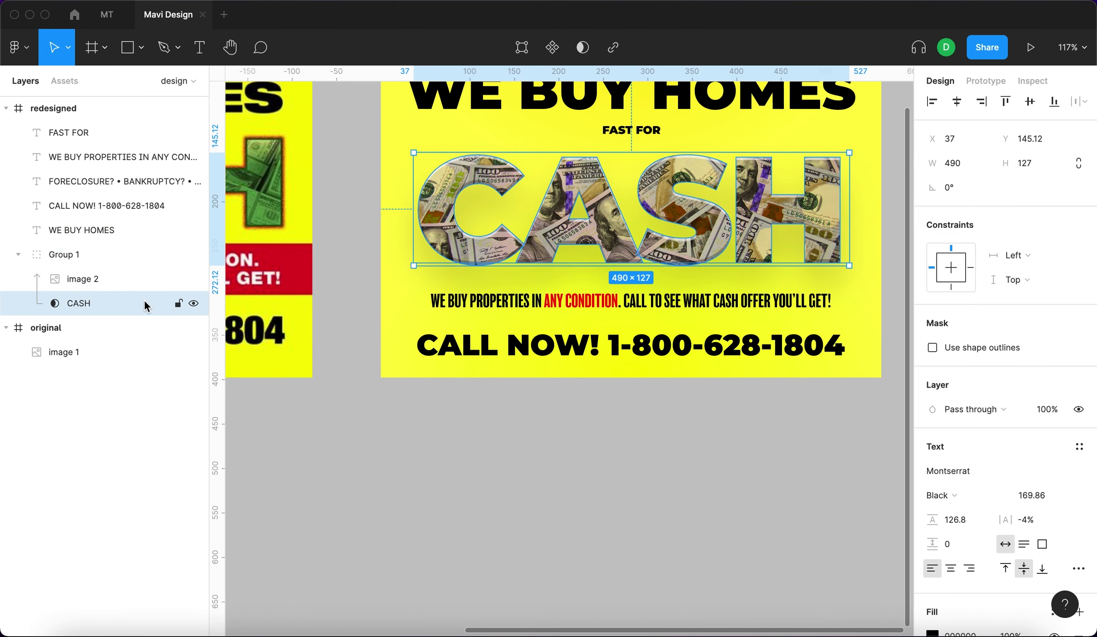
{"action": "key", "text": "r"}
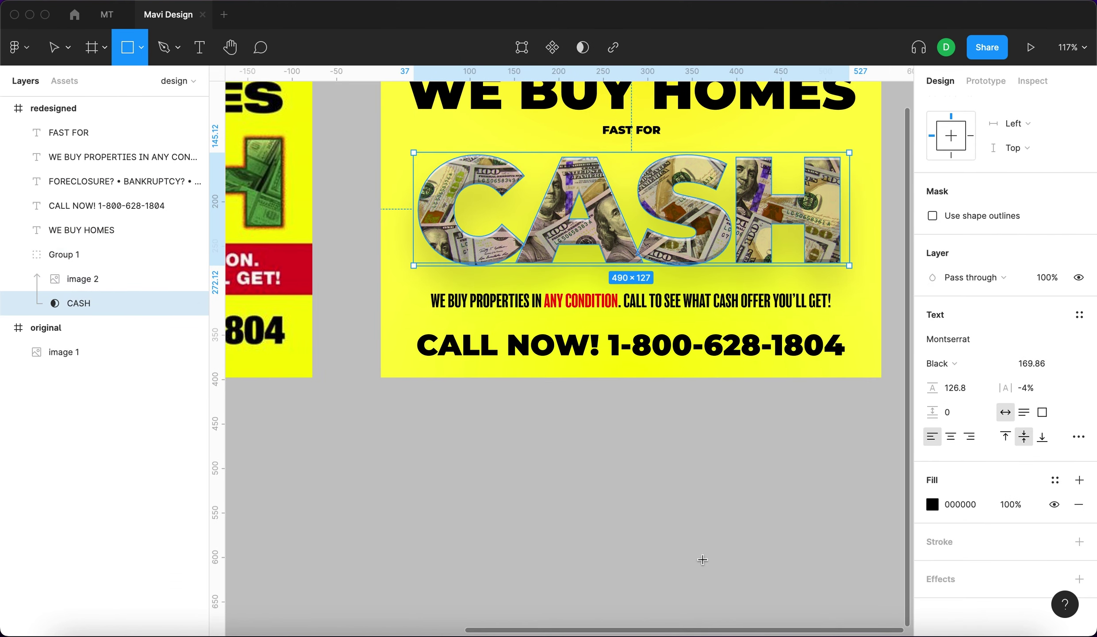
{"action": "left_click_drag", "start_coordinate": [716, 562], "coordinate": [487, 426]}
{"action": "key", "text": "cmd+x"}
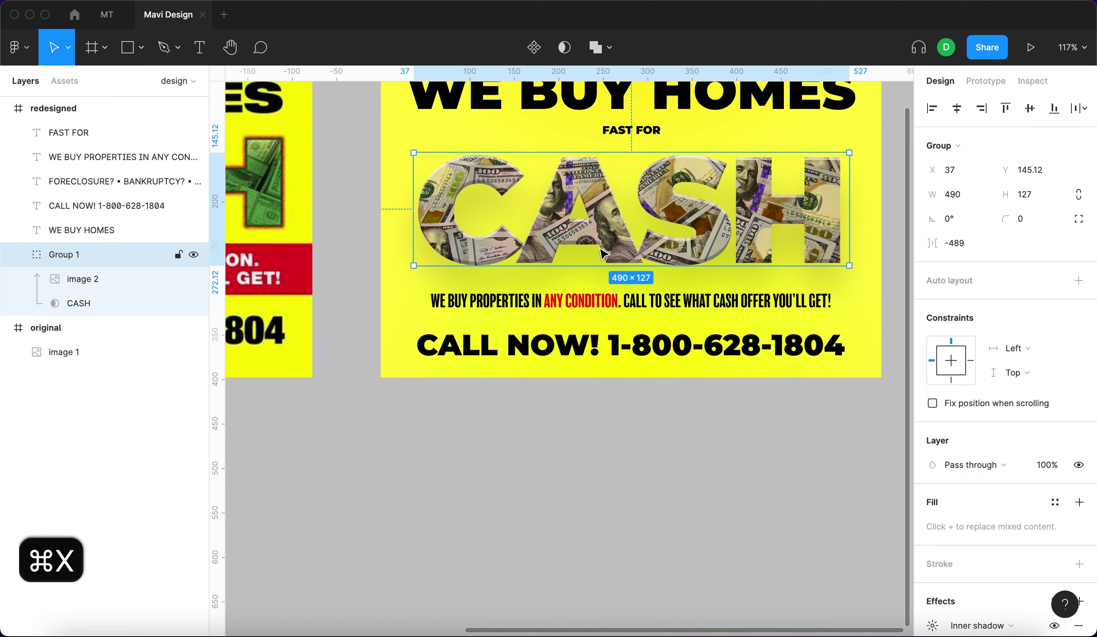
{"action": "left_click", "coordinate": [110, 304]}
{"action": "key", "text": "cmd+v"}
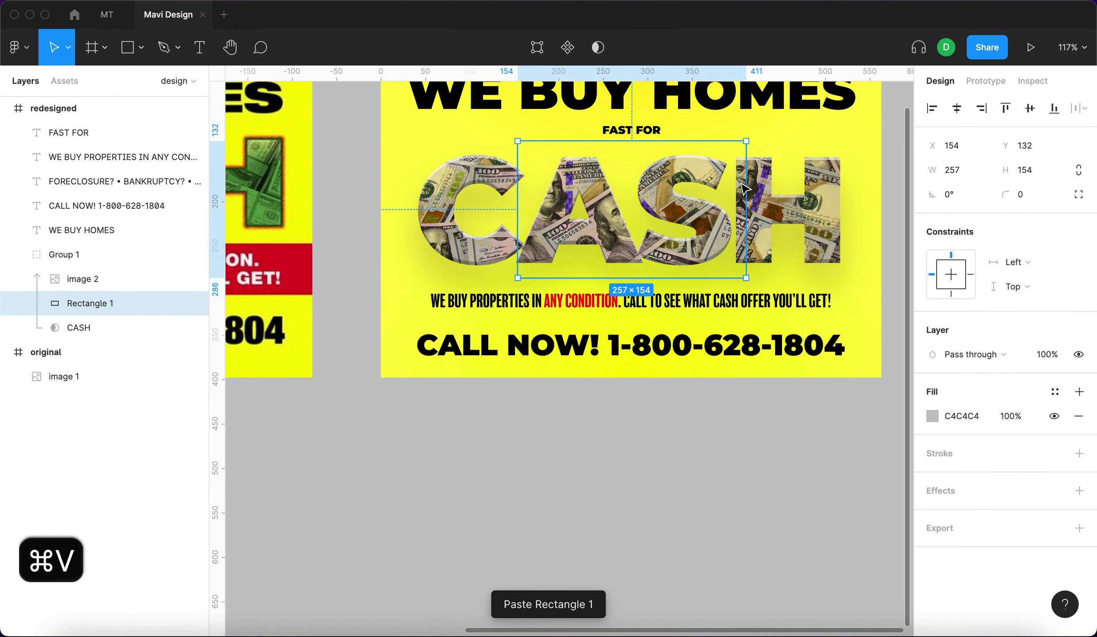
{"action": "left_click_drag", "start_coordinate": [844, 139], "coordinate": [844, 134]}
Fill the overlay rectangle with 00732E at 60% opacity using Multiply blending.
{"action": "left_click", "coordinate": [946, 415]}
{"action": "type", "text": "00732E"}
{"action": "key", "text": "Return"}
{"action": "key", "text": "shift+1"}
{"action": "key", "text": "6"}
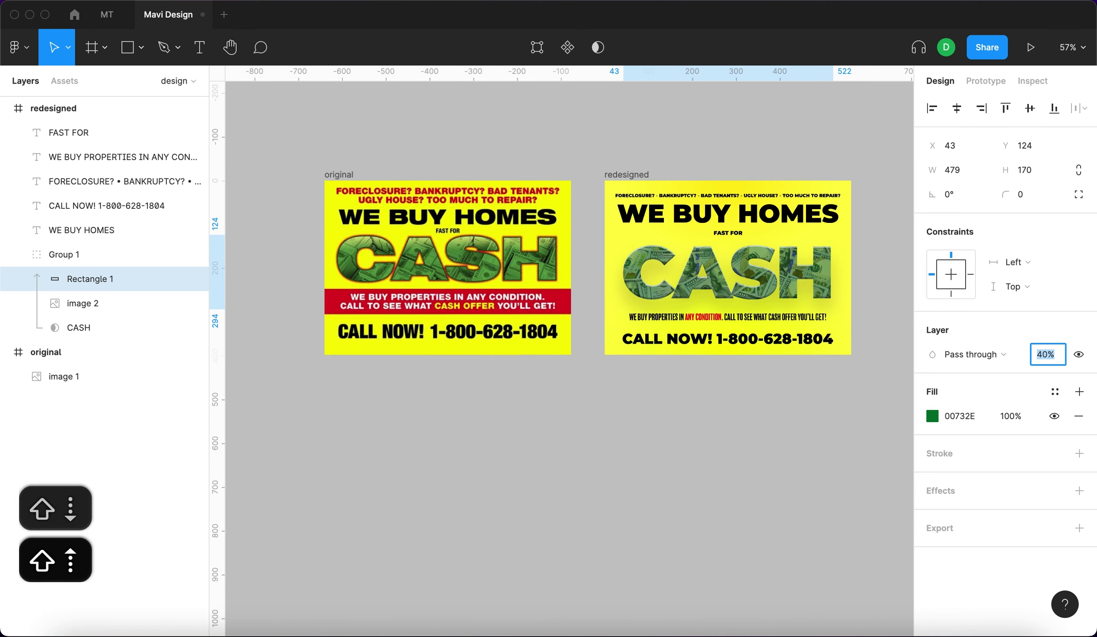
{"action": "key", "text": "alt+shift+m"}
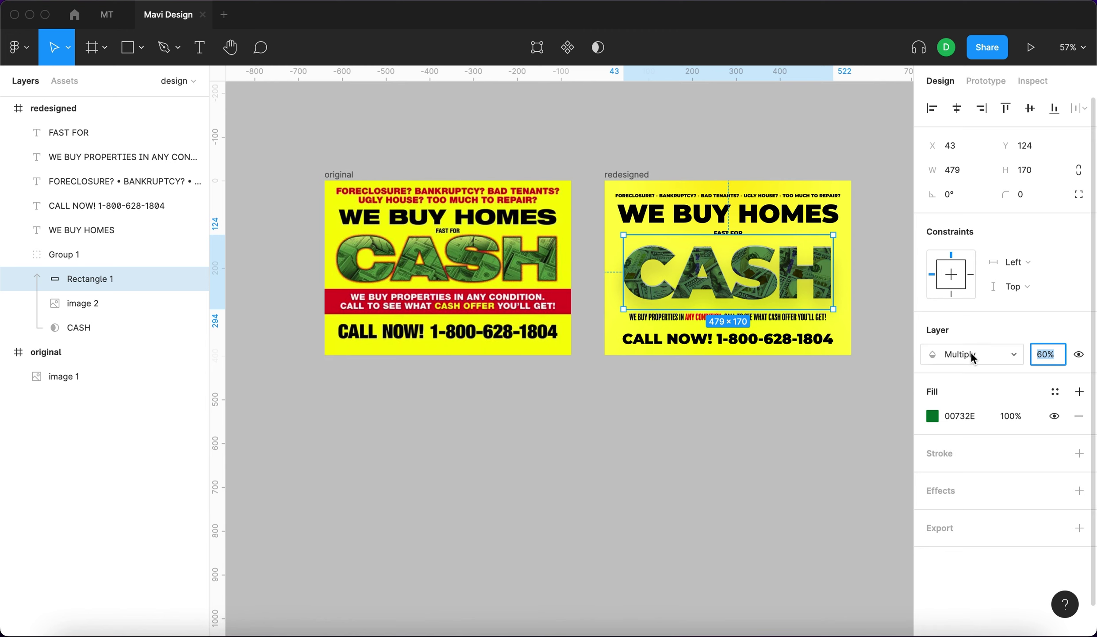
Nudge the promo sentence and the FAST FOR label upward.
{"action": "key", "text": "Escape"}
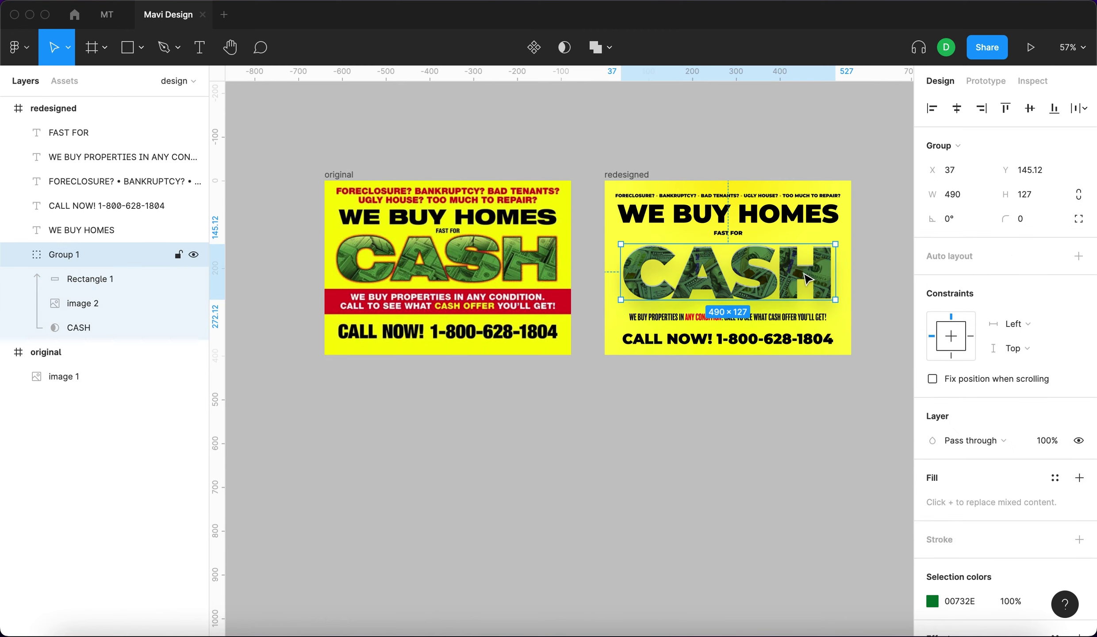
{"action": "key", "text": "k"}
{"action": "left_click", "coordinate": [803, 317]}
{"action": "scroll", "coordinate": [804, 309], "scroll_direction": "up", "scroll_amount": 5}
{"action": "key", "text": "shift+Up"}
{"action": "key", "text": "shift+Up"}
{"action": "key", "text": "shift+Up"}
{"action": "key", "text": "shift+Tab"}
{"action": "key", "text": "Tab"}
{"action": "key", "text": "Tab"}
{"action": "key", "text": "Tab"}
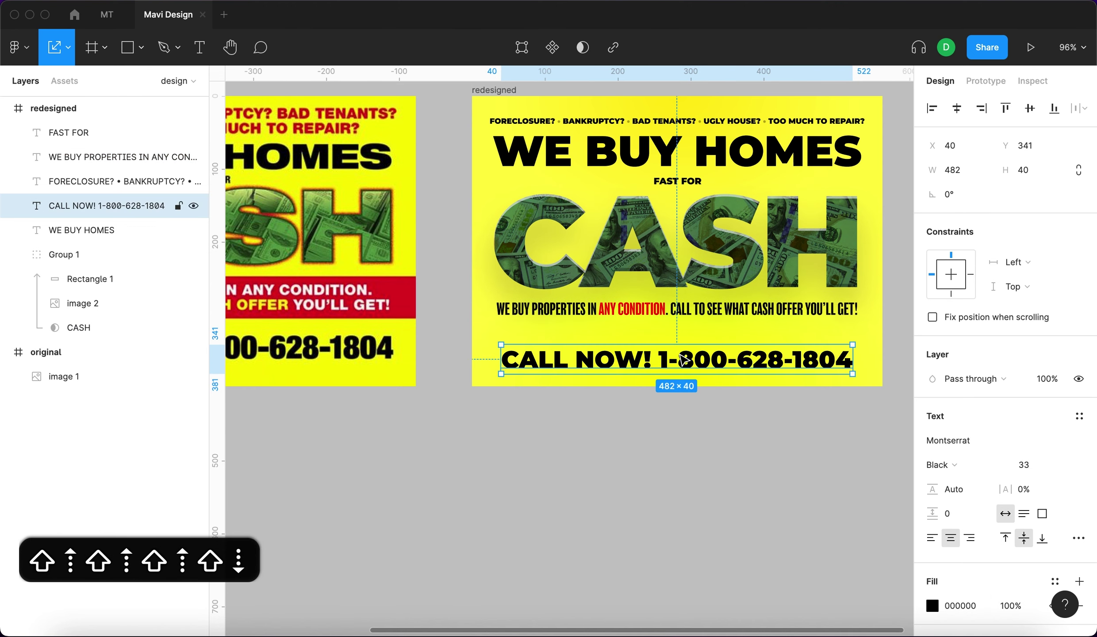
Draw a full-width FF0000 red banner at the flyer's bottom and send it behind CALL NOW.
{"action": "key", "text": "r"}
{"action": "mouse_move", "coordinate": [492, 332]}
{"action": "left_mouse_down"}
{"action": "mouse_move", "coordinate": [876, 373]}
{"action": "mouse_move", "coordinate": [882, 386]}
{"action": "left_mouse_up"}
{"action": "left_click_drag", "start_coordinate": [491, 347], "coordinate": [471, 345]}
{"action": "left_click", "coordinate": [931, 440]}
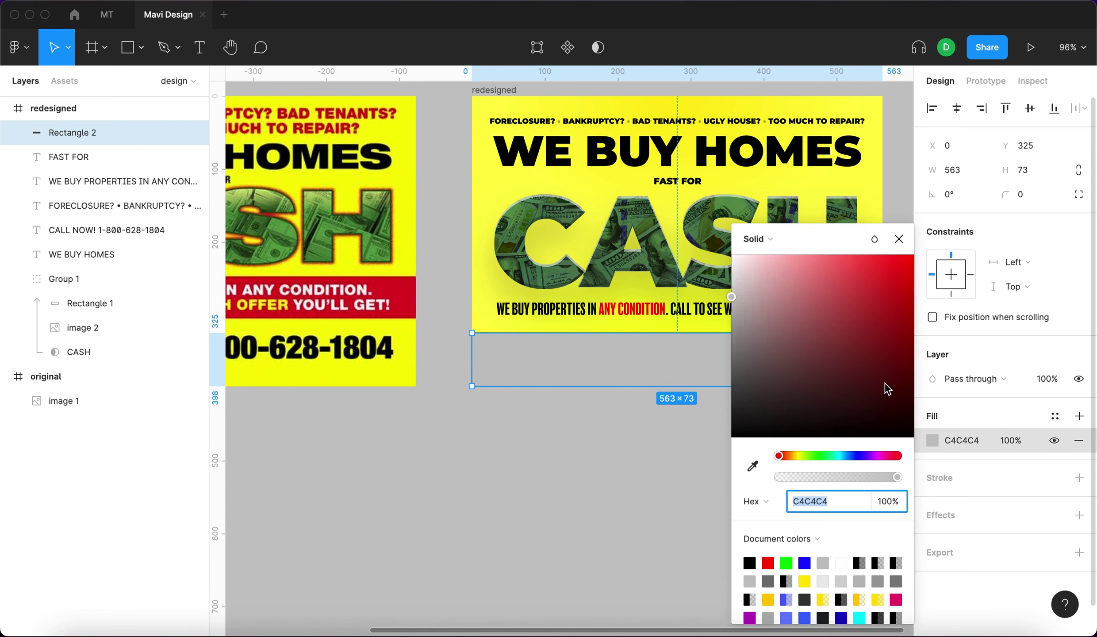
{"action": "type", "text": "FF0000"}
{"action": "key", "text": "Return"}
{"action": "left_click", "coordinate": [898, 239]}
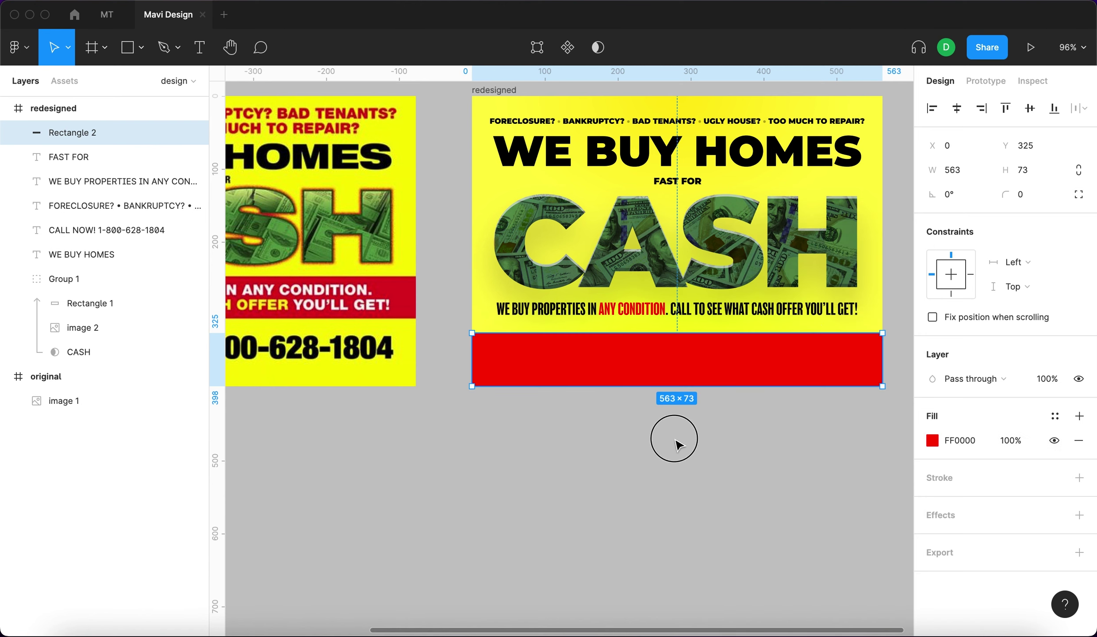
{"action": "left_click", "coordinate": [673, 435]}
{"action": "left_click", "coordinate": [683, 363]}
{"action": "key", "text": "super+bracketleft"}
Try a lighter colour on the CALL NOW text, then undo the change.
{"action": "scroll", "coordinate": [707, 442], "scroll_direction": "down", "scroll_amount": 5}
{"action": "left_click", "coordinate": [725, 470]}
{"action": "left_click", "coordinate": [680, 392]}
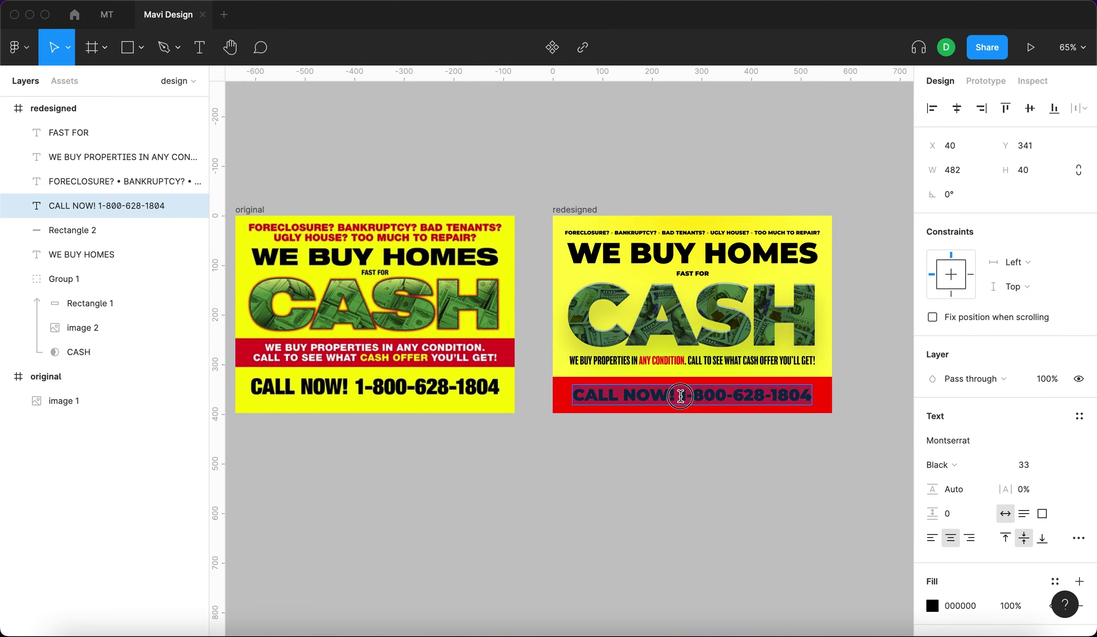
{"action": "left_click", "coordinate": [932, 606]}
{"action": "left_click_drag", "start_coordinate": [752, 288], "coordinate": [690, 218]}
{"action": "scroll", "coordinate": [714, 363], "scroll_direction": "up", "scroll_amount": 2}
{"action": "left_click", "coordinate": [714, 364]}
{"action": "key", "text": "super+z"}
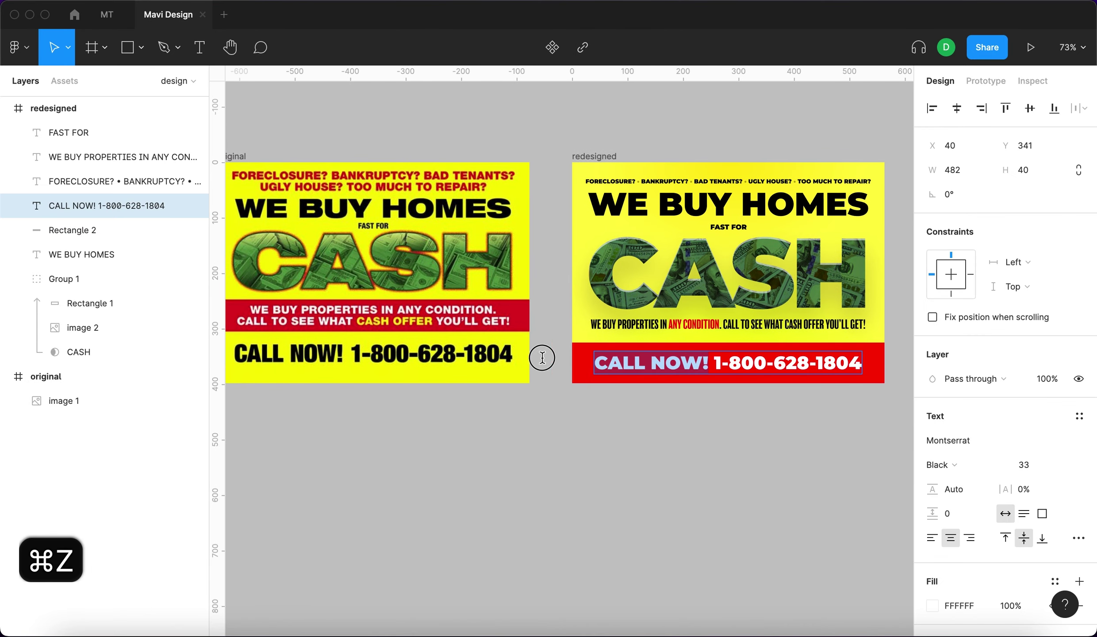
Shade the banner with a black radial gradient fill at 30% and a white radial fill at 20%.
{"action": "left_click", "coordinate": [931, 605]}
{"action": "left_click", "coordinate": [873, 373]}
{"action": "left_click", "coordinate": [1079, 416]}
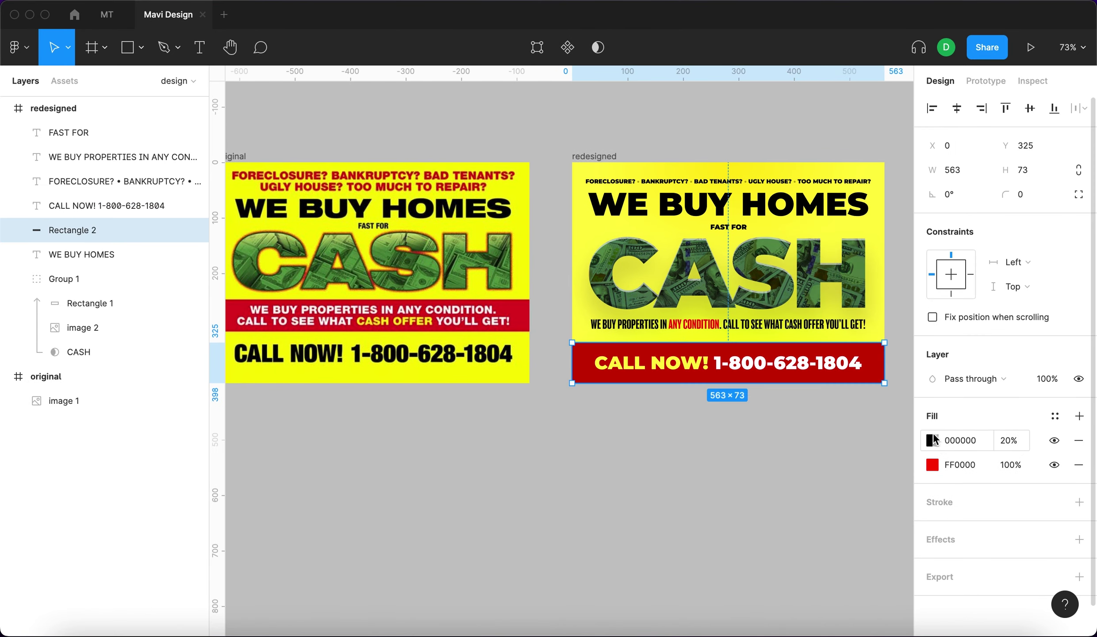
{"action": "left_click", "coordinate": [930, 440]}
{"action": "left_click", "coordinate": [757, 181]}
{"action": "left_click", "coordinate": [757, 214]}
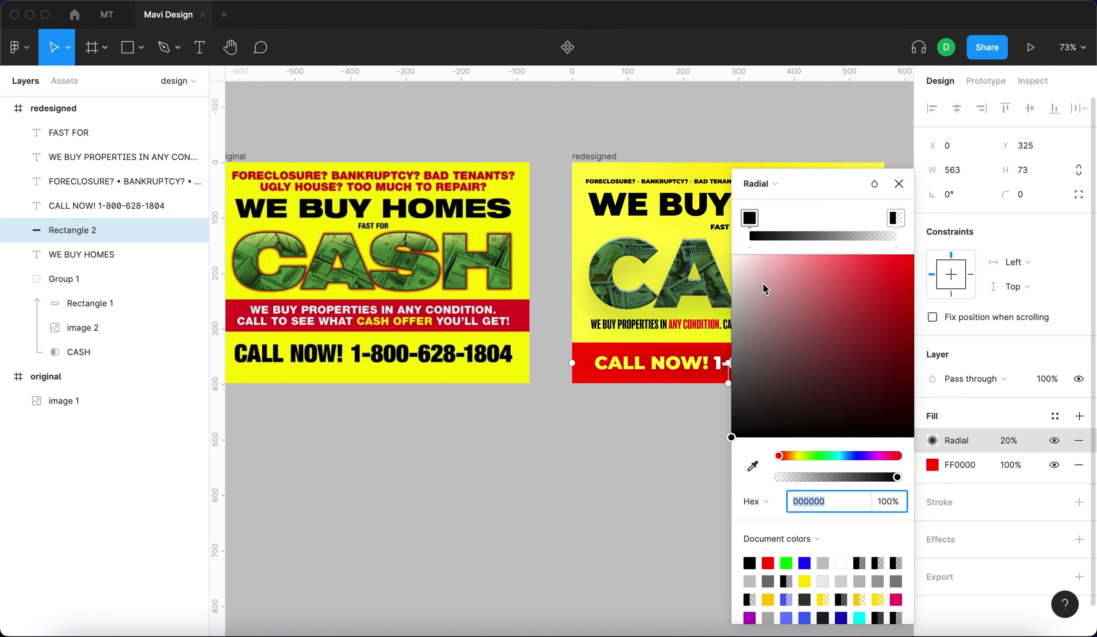
{"action": "scroll", "coordinate": [632, 349], "scroll_direction": "right", "scroll_amount": 3}
{"action": "scroll", "coordinate": [690, 367], "scroll_direction": "right", "scroll_amount": 5}
{"action": "left_click", "coordinate": [1008, 440]}
{"action": "key", "text": "Up"}
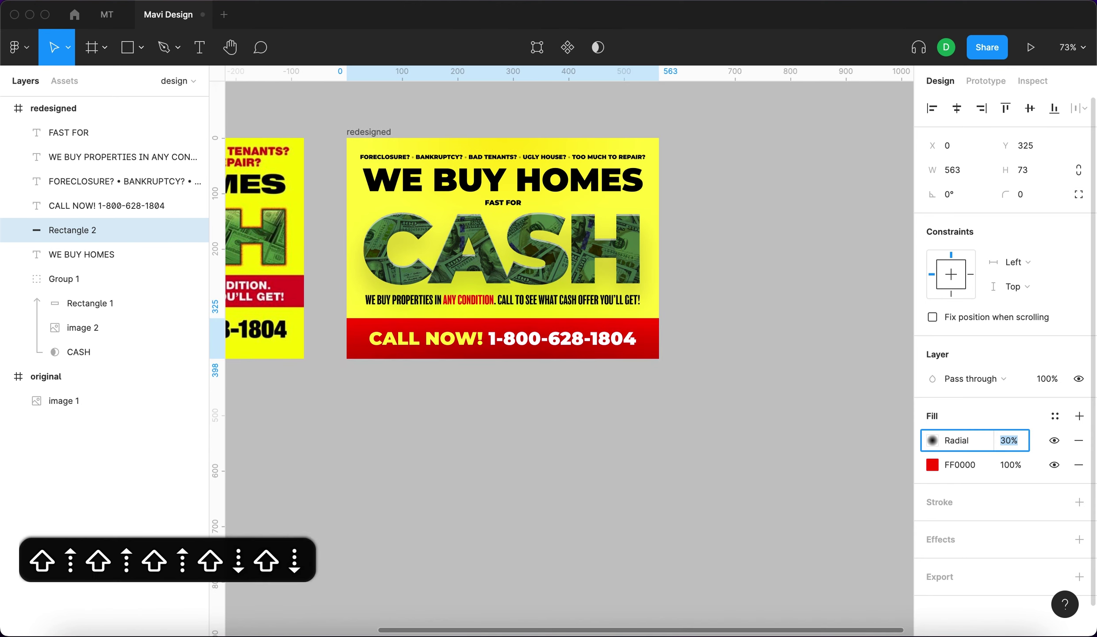
{"action": "left_click", "coordinate": [1079, 415]}
{"action": "left_click", "coordinate": [932, 440]}
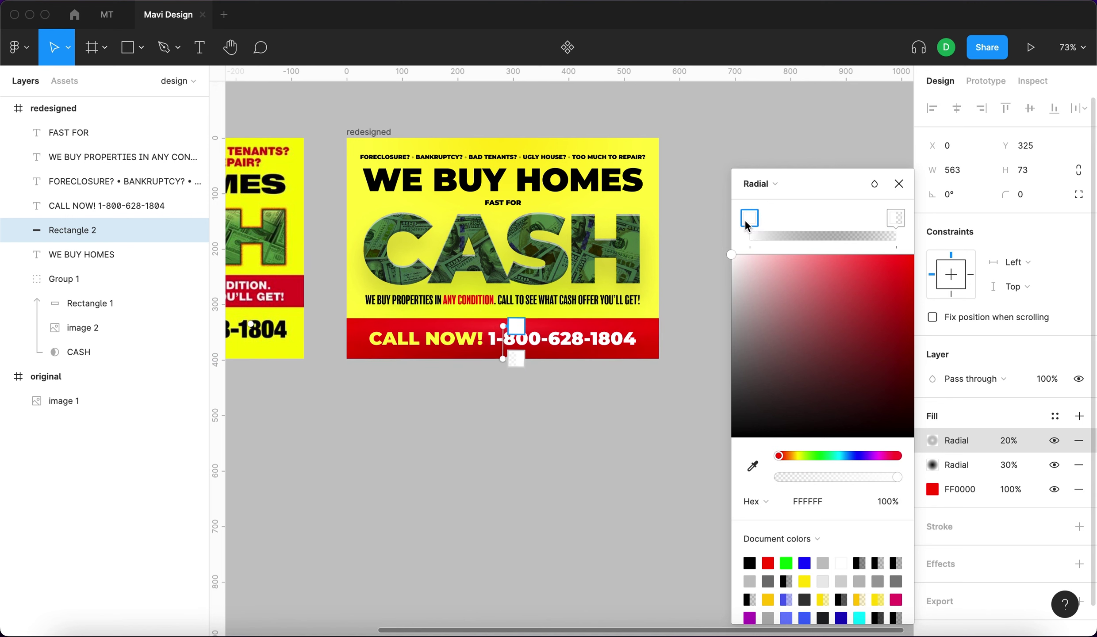
{"action": "key", "text": "BackSpace"}
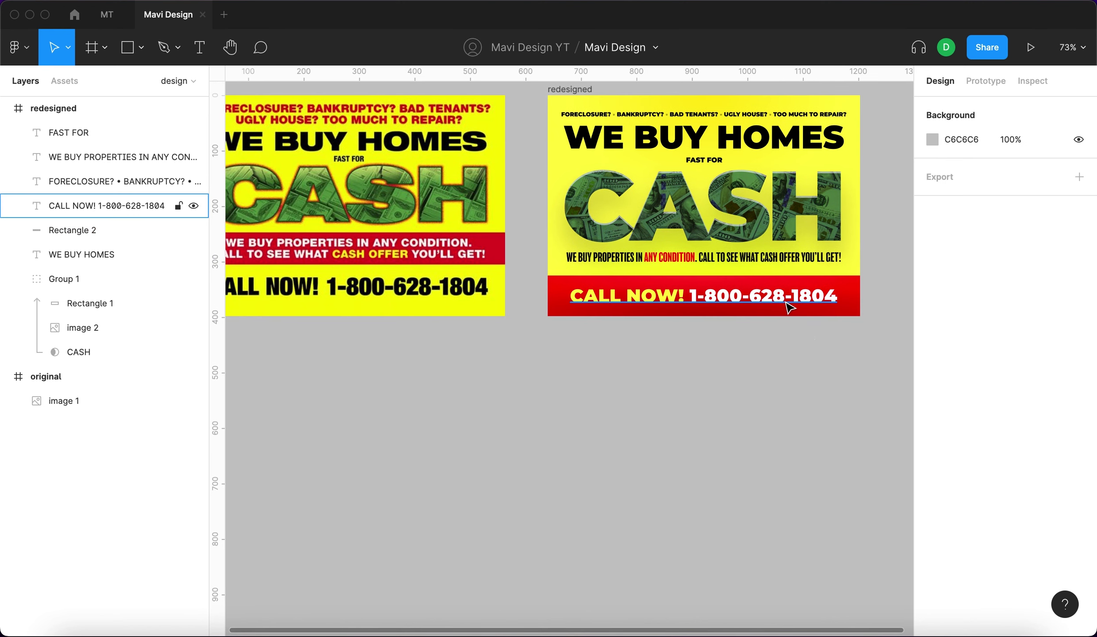
Set the CASH group's drop shadow opacity to 38%.
{"action": "left_click", "coordinate": [703, 208]}
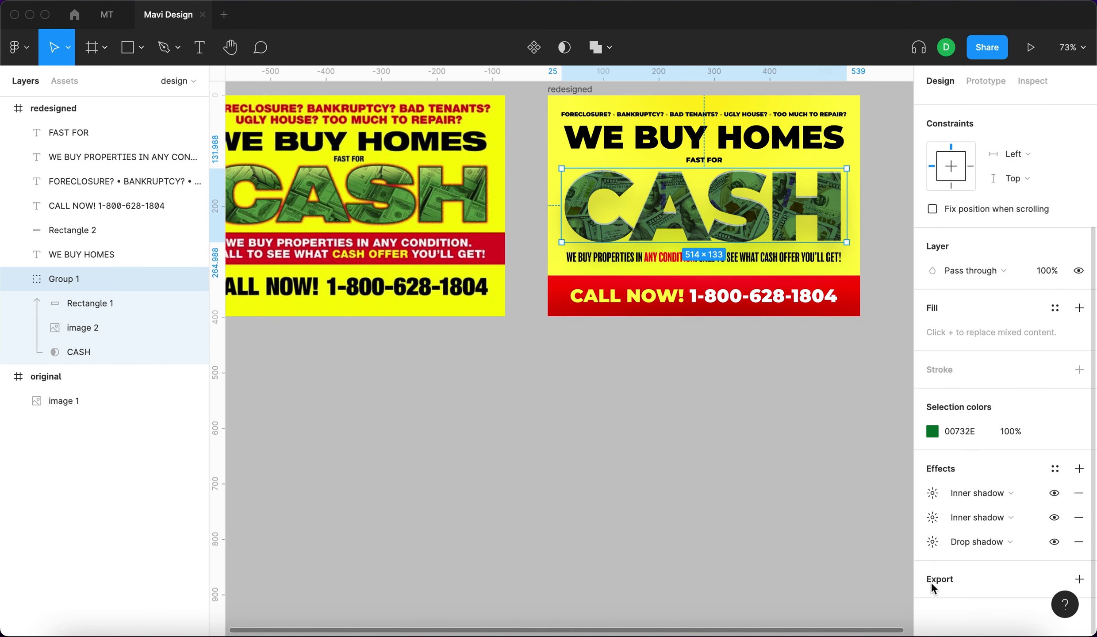
{"action": "left_click", "coordinate": [931, 541]}
{"action": "left_click", "coordinate": [823, 568]}
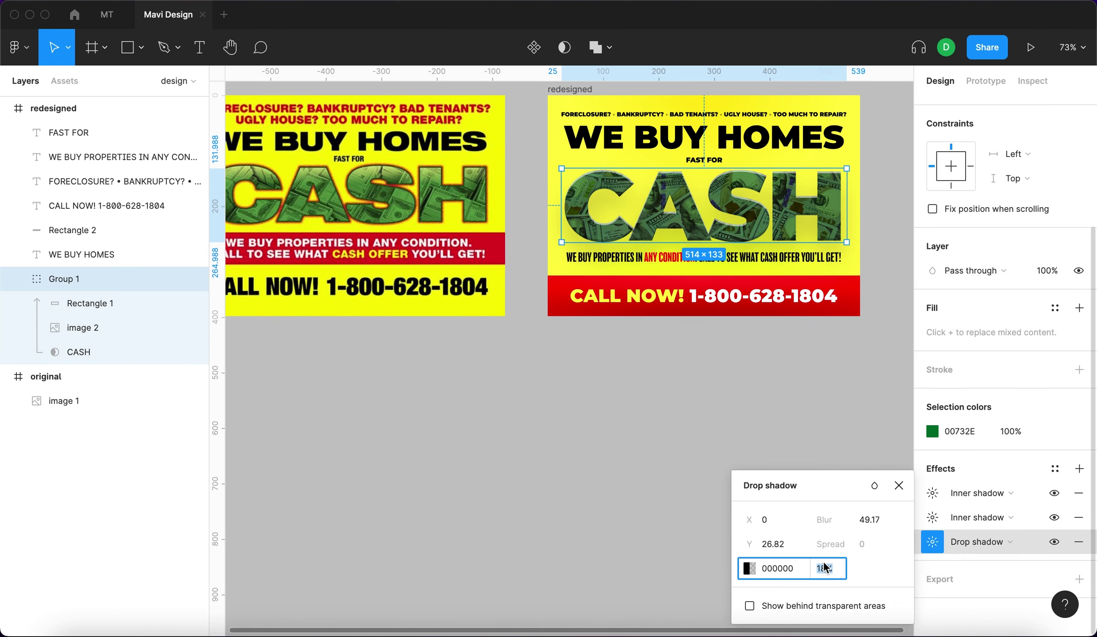
{"action": "key", "text": "shift+Up"}
{"action": "key", "text": "shift+Up"}
{"action": "key", "text": "shift+Up"}
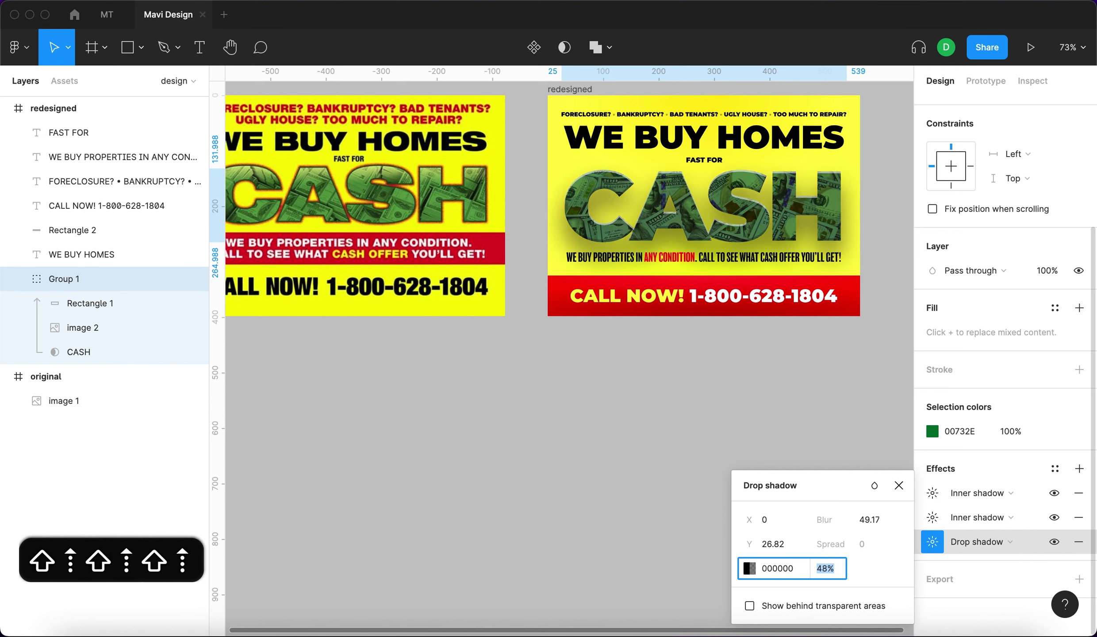
{"action": "key", "text": "shift+Up"}
{"action": "key", "text": "shift+Down"}
{"action": "key", "text": "shift+Down"}
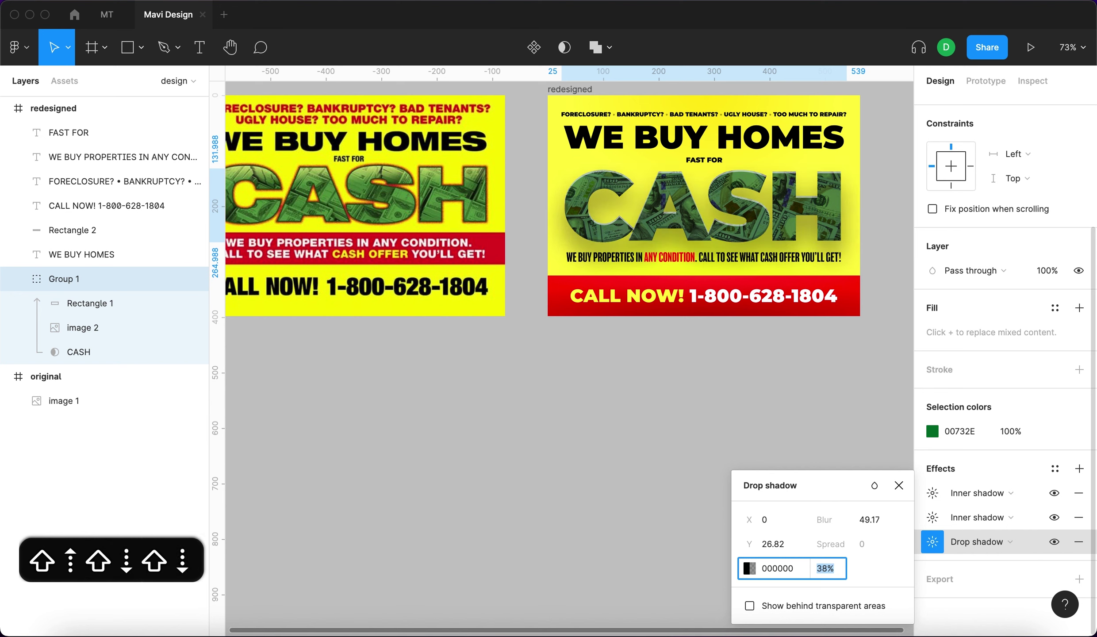
{"action": "key", "text": "shift+Down"}
{"action": "key", "text": "shift+Up"}
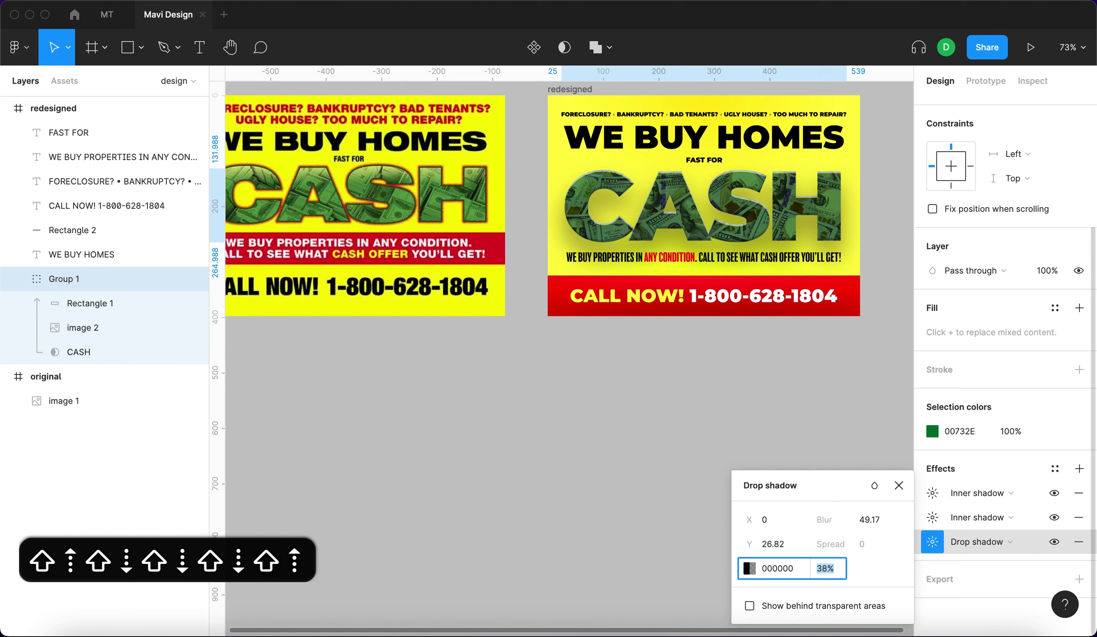
Adjust the drop shadow's blur to 37.17 and vertical offset to 16.82.
{"action": "left_click", "coordinate": [869, 519]}
{"action": "key", "text": "shift+Down"}
{"action": "key", "text": "shift+Down"}
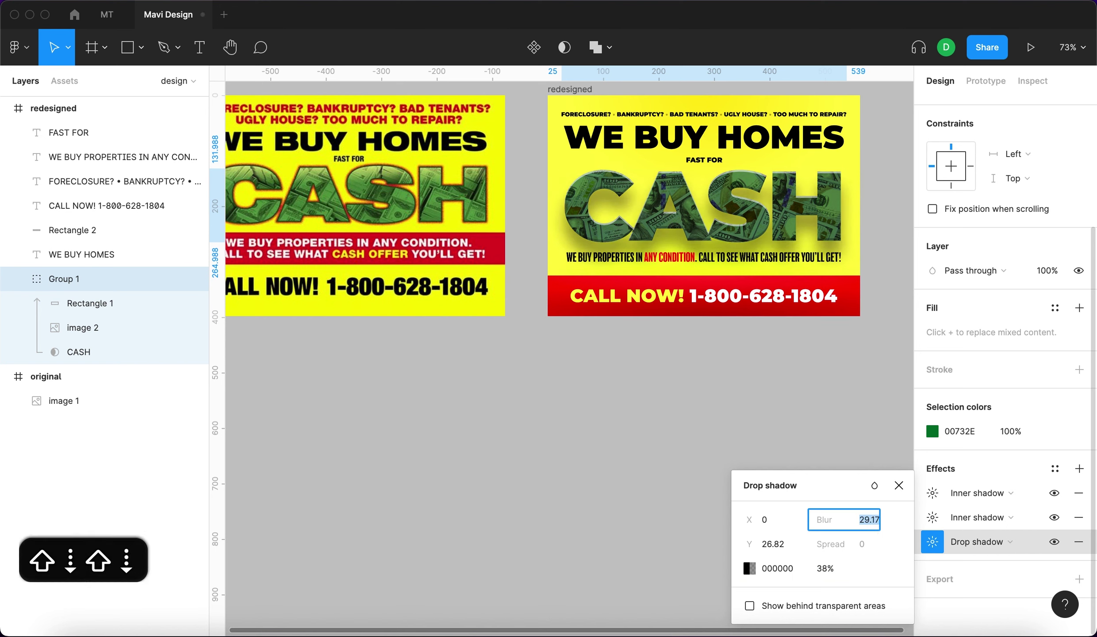
{"action": "key", "text": "shift+Up"}
{"action": "key", "text": "Down"}
{"action": "key", "text": "Down"}
{"action": "left_click", "coordinate": [796, 543]}
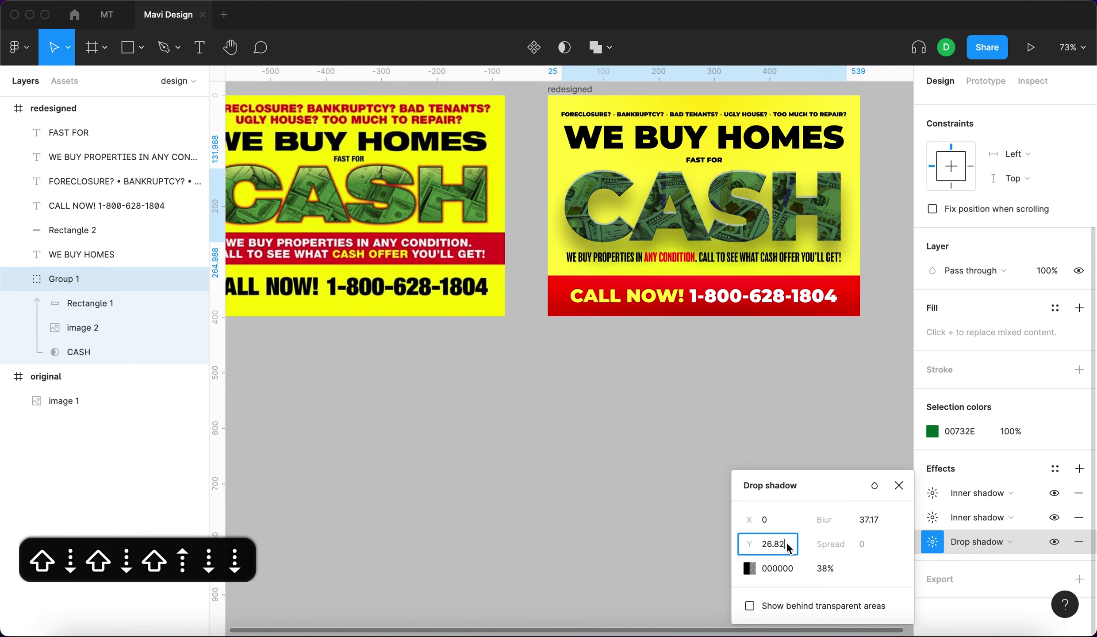
{"action": "key", "text": "shift+Up"}
{"action": "key", "text": "shift+Down"}
{"action": "key", "text": "shift+Down"}
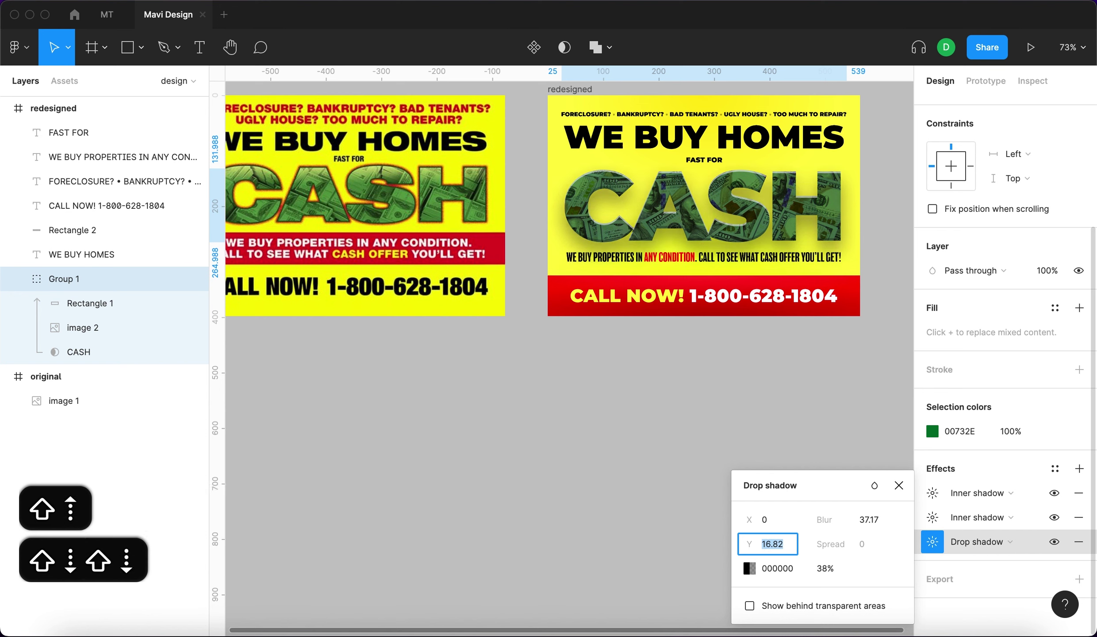
{"action": "key", "text": "shift+Up"}
{"action": "key", "text": "shift+Down"}
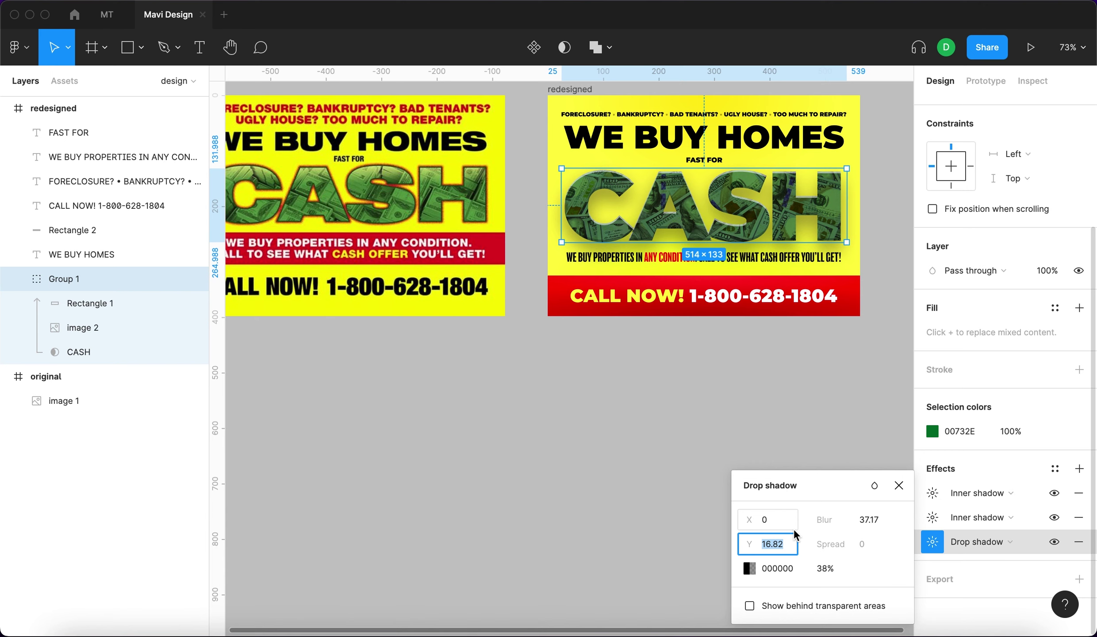
{"action": "key", "text": "shift+Tab"}
{"action": "key", "text": "shift+Tab"}
{"action": "key", "text": "shift+Tab"}
{"action": "key", "text": "shift+Tab"}
{"action": "key", "text": "shift+Tab"}
Set the FORECLOSURE tagline's layer opacity to 40% and check the faded result.
{"action": "key", "text": "Return"}
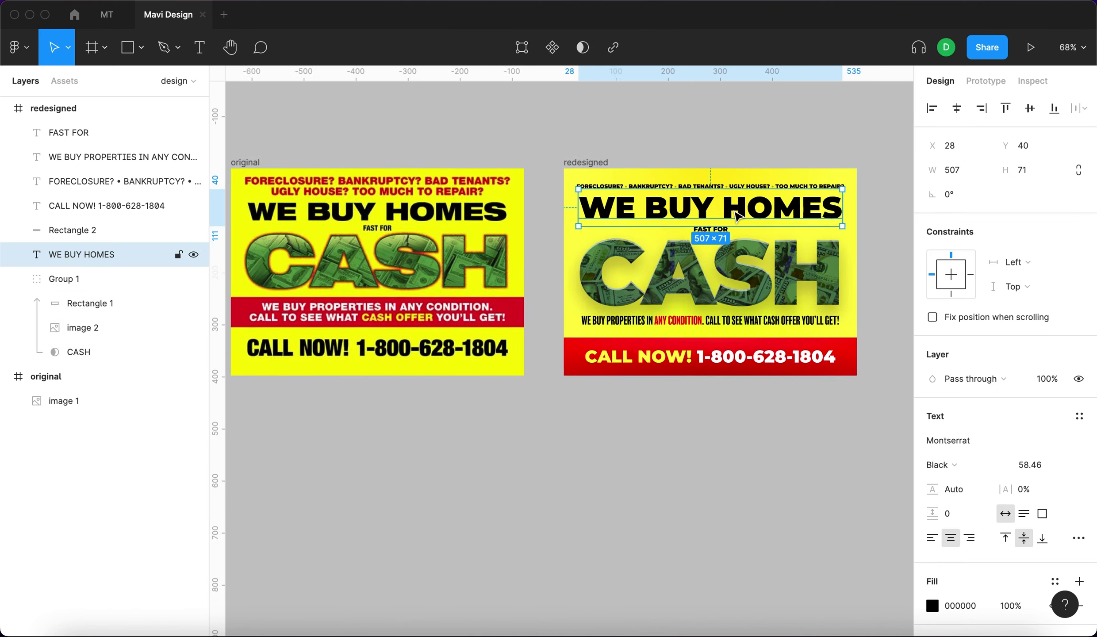
{"action": "scroll", "coordinate": [736, 217], "scroll_direction": "up", "scroll_amount": 3}
{"action": "left_click", "coordinate": [663, 150]}
{"action": "left_click", "coordinate": [1047, 378]}
{"action": "type", "text": "40"}
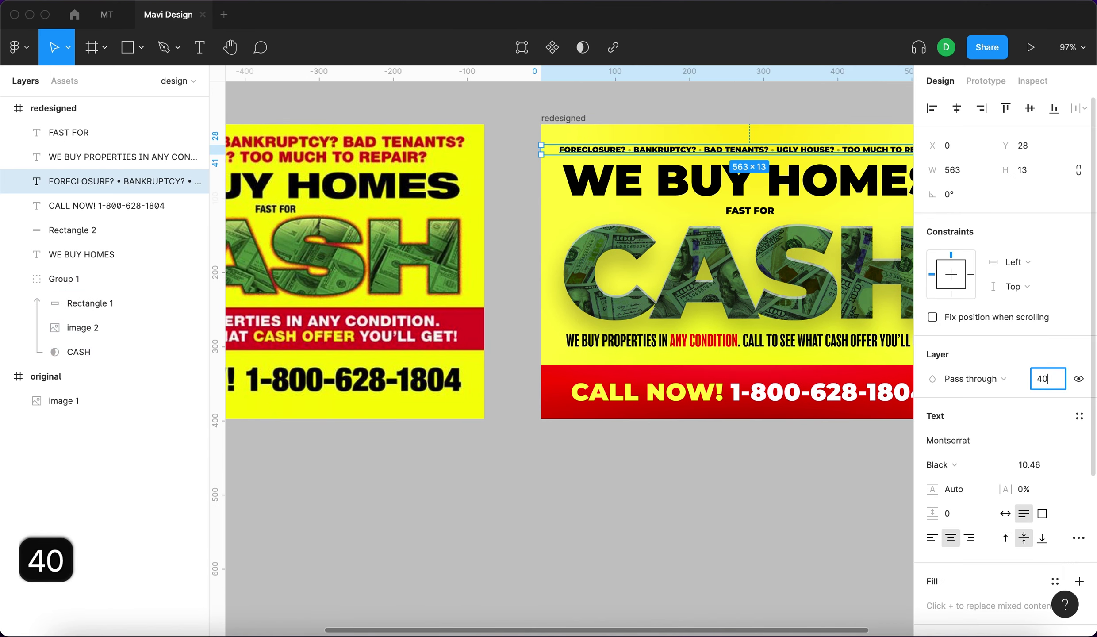
{"action": "key", "text": "Return"}
{"action": "left_click", "coordinate": [625, 526]}
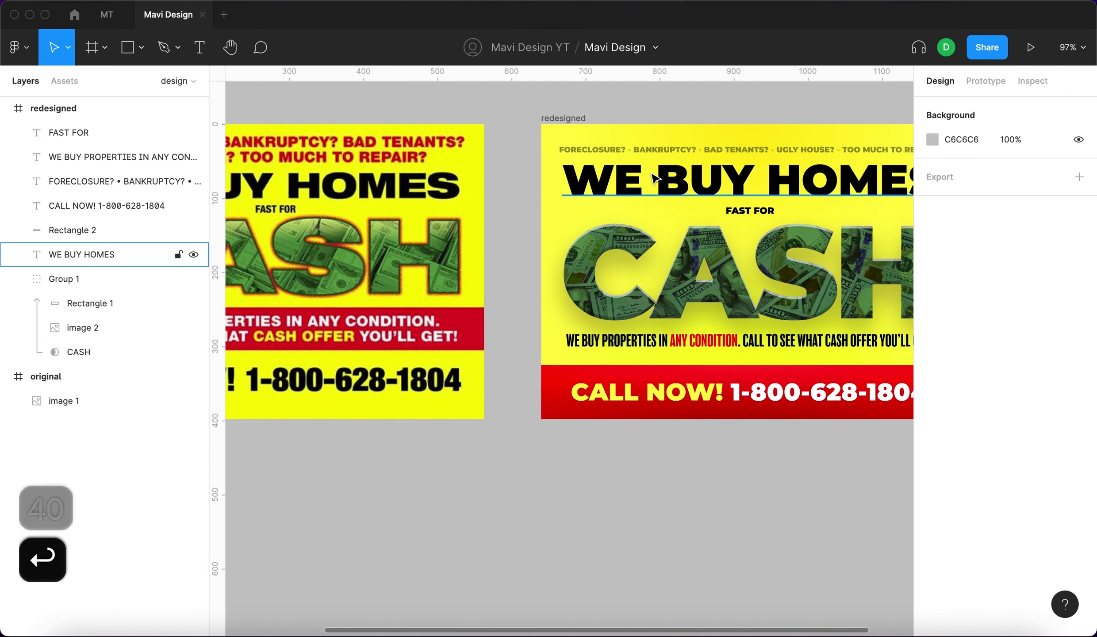
{"action": "left_click", "coordinate": [644, 152]}
{"action": "scroll", "coordinate": [893, 323], "scroll_direction": "right", "scroll_amount": 3}
{"action": "scroll", "coordinate": [783, 448], "scroll_direction": "down", "scroll_amount": 5}
{"action": "left_click", "coordinate": [722, 271]}
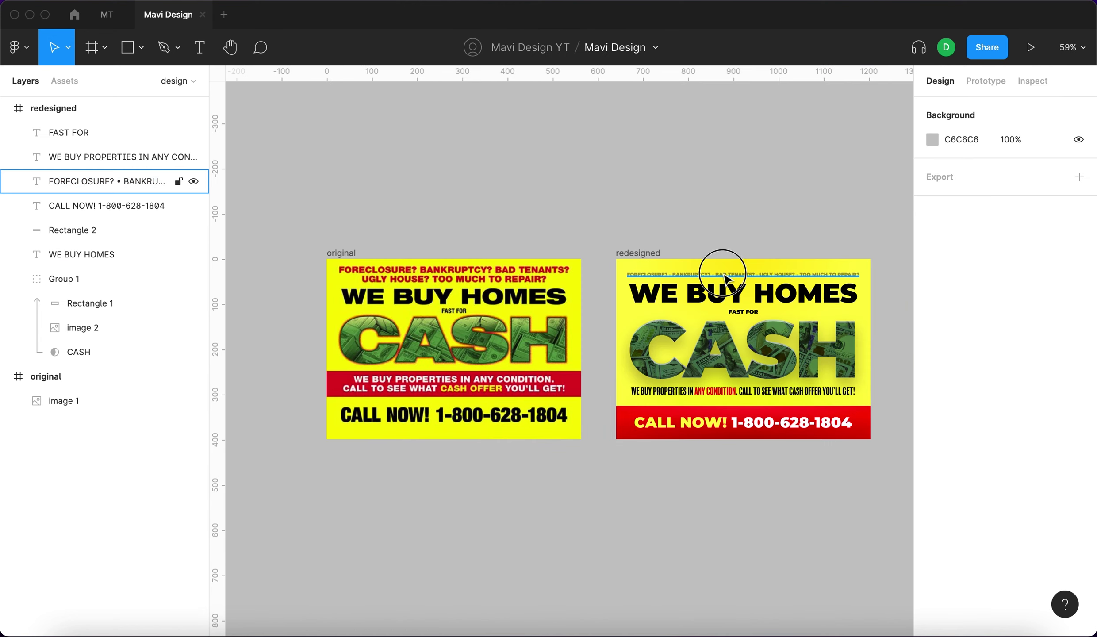
{"action": "scroll", "coordinate": [725, 278], "scroll_direction": "up", "scroll_amount": 5}
{"action": "scroll", "coordinate": [579, 281], "scroll_direction": "up", "scroll_amount": 1}
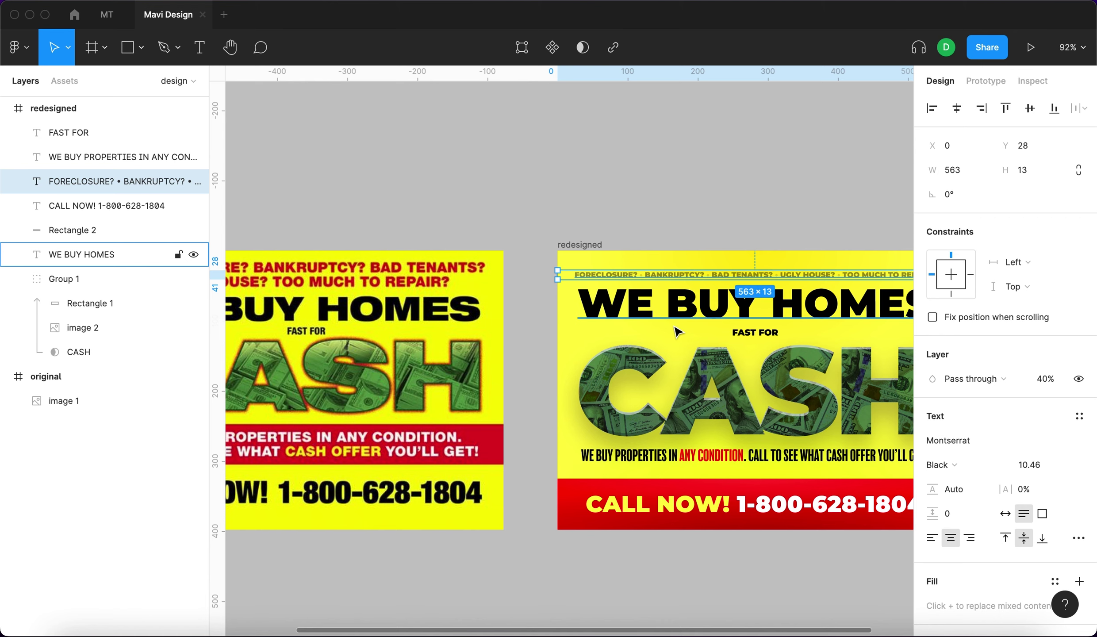
Paste a thin divider line into the flyer and duplicate it beside FAST FOR.
{"action": "scroll", "coordinate": [599, 237], "scroll_direction": "right", "scroll_amount": 5}
{"action": "left_click", "coordinate": [600, 237]}
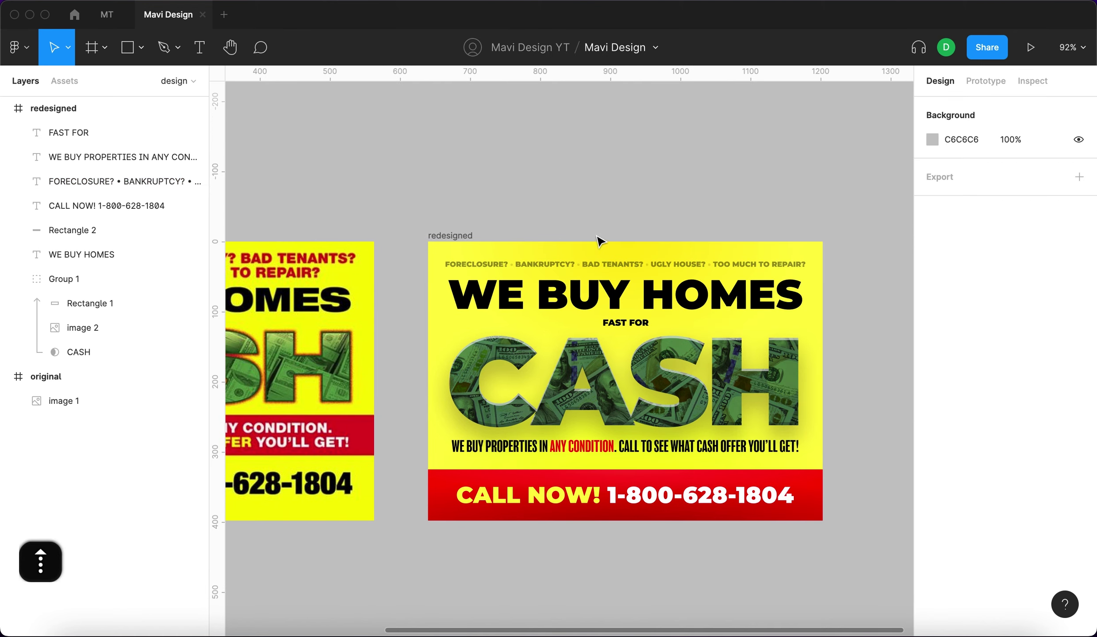
{"action": "key", "text": "super+v"}
{"action": "scroll", "coordinate": [486, 327], "scroll_direction": "up", "scroll_amount": 10}
{"action": "scroll", "coordinate": [764, 140], "scroll_direction": "down", "scroll_amount": 5}
{"action": "key", "text": "super+d"}
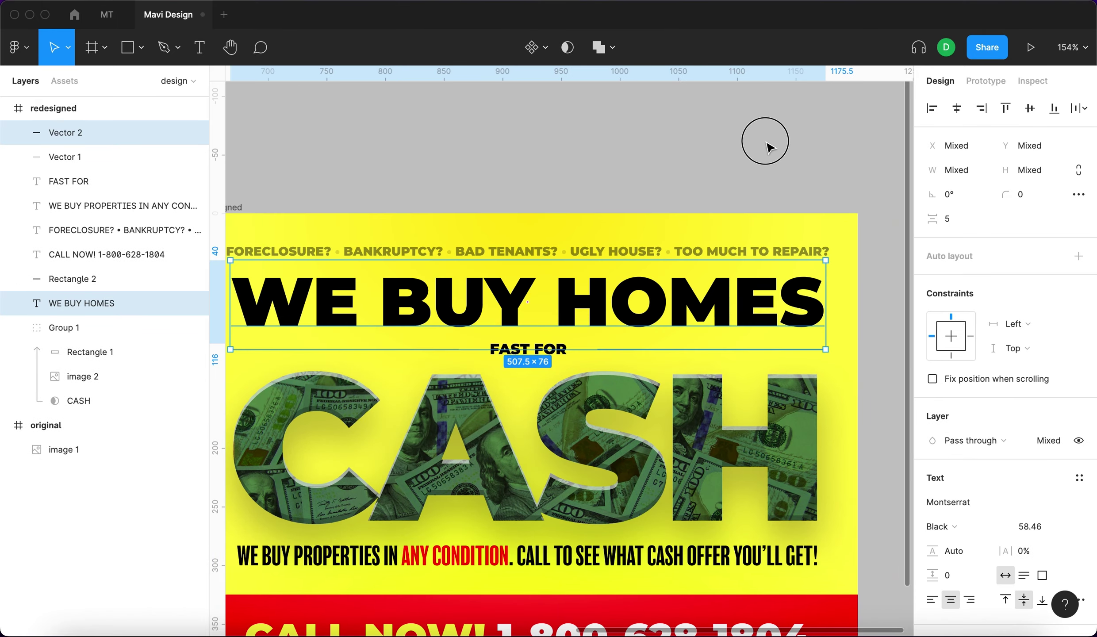
{"action": "key", "text": "Escape"}
{"action": "key", "text": "shift+1"}
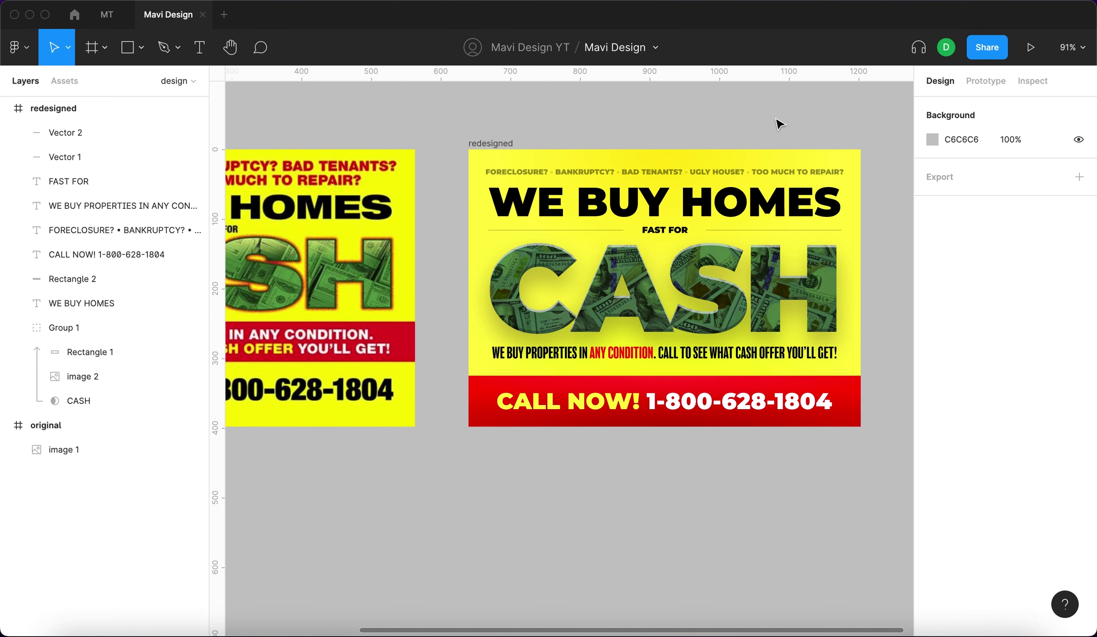
Select both divider lines flanking the FAST FOR label.
{"action": "scroll", "coordinate": [778, 124], "scroll_direction": "left", "scroll_amount": 3}
{"action": "scroll", "coordinate": [778, 124], "scroll_direction": "up", "scroll_amount": 1}
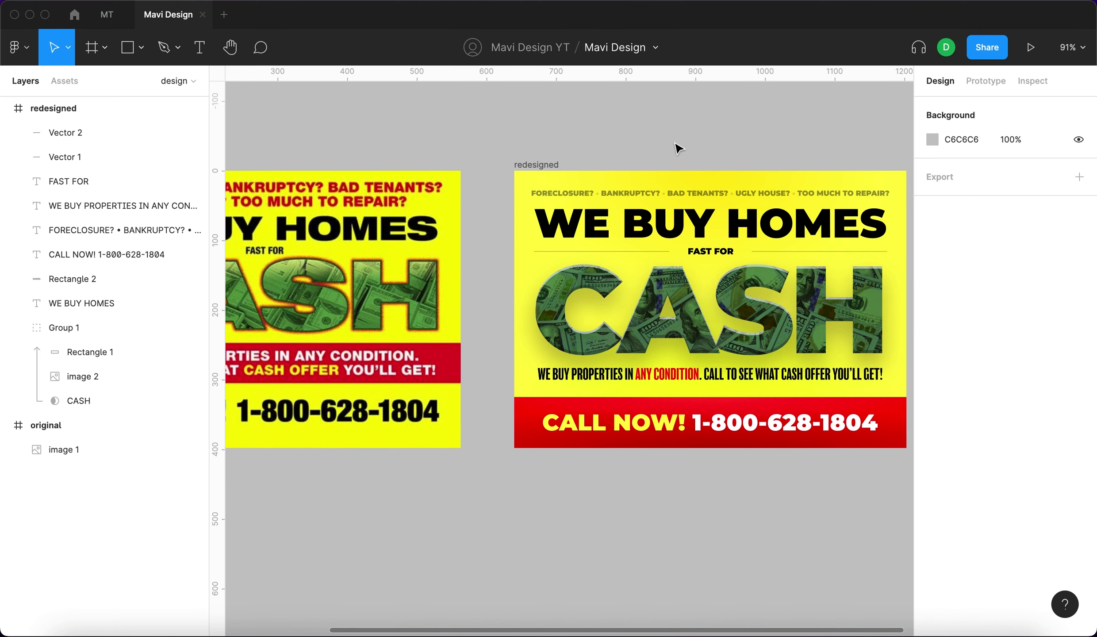
{"action": "left_click", "coordinate": [656, 251]}
{"action": "left_click", "coordinate": [799, 252], "text": "shift"}
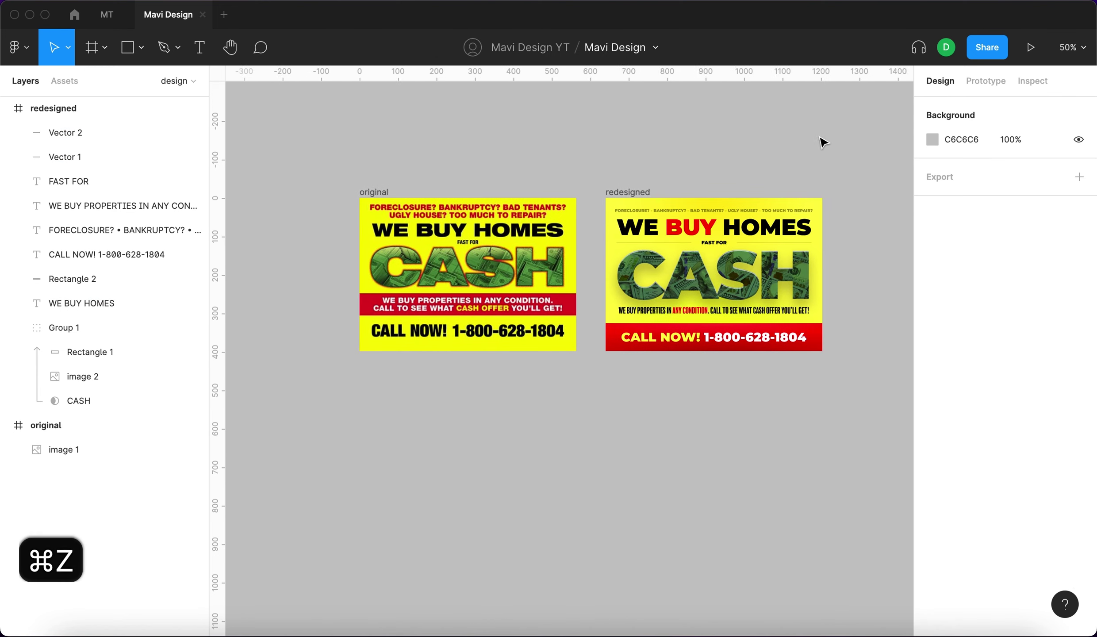
{"action": "scroll", "coordinate": [821, 139], "scroll_direction": "up", "scroll_amount": 2}
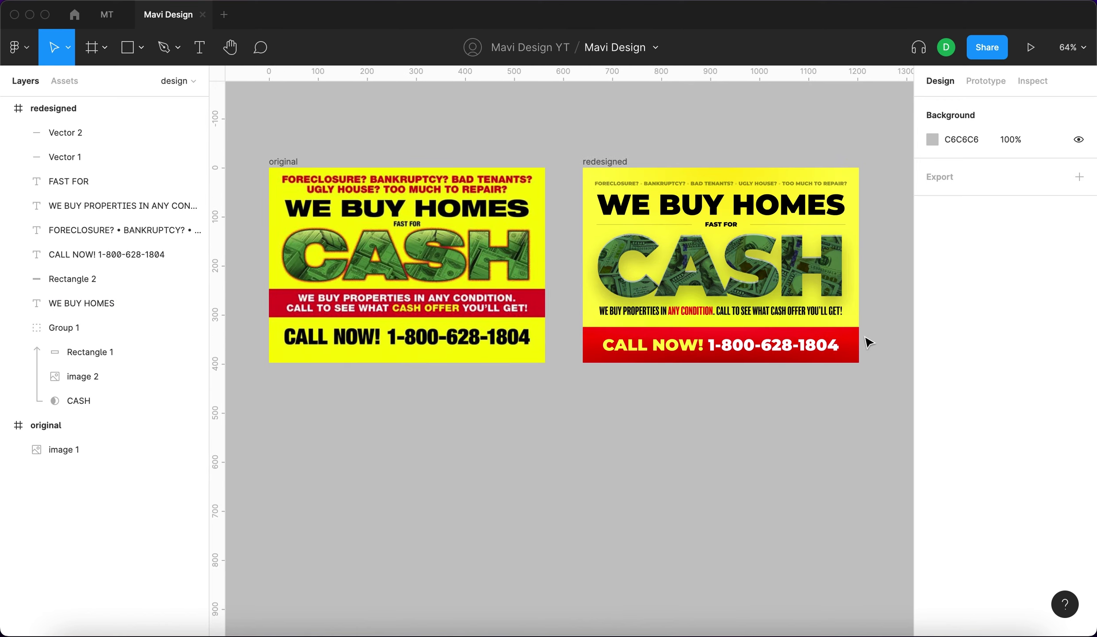
Add a drop shadow to the red CALL NOW bar, coloured FB0101 with blur 44.
{"action": "scroll", "coordinate": [866, 341], "scroll_direction": "up", "scroll_amount": 5}
{"action": "left_click", "coordinate": [834, 358]}
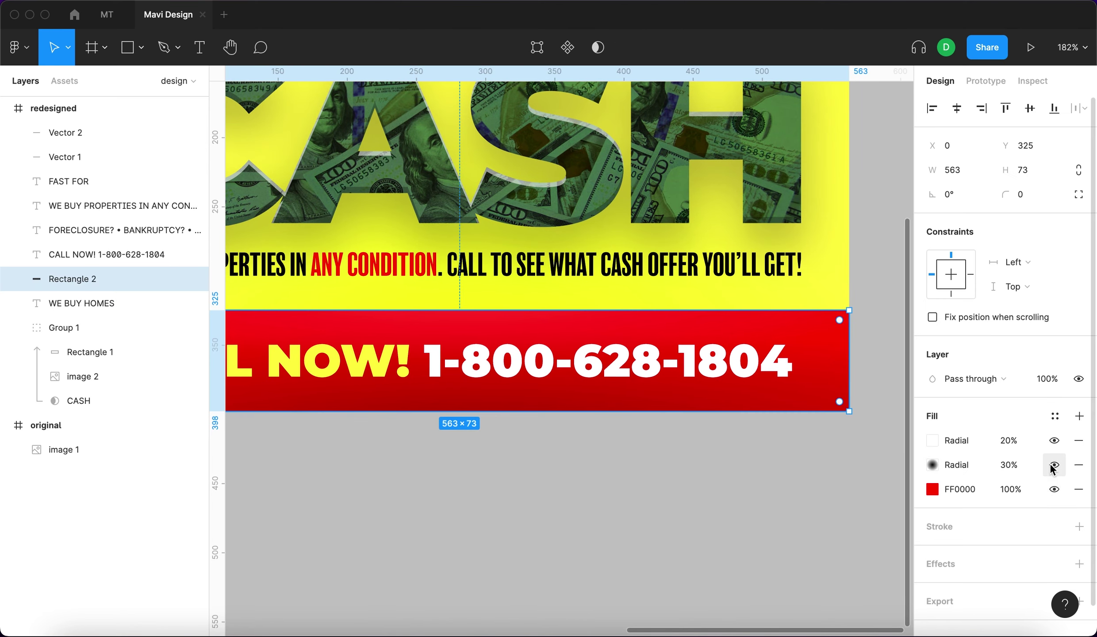
{"action": "left_click", "coordinate": [1078, 533]}
{"action": "left_click", "coordinate": [931, 557]}
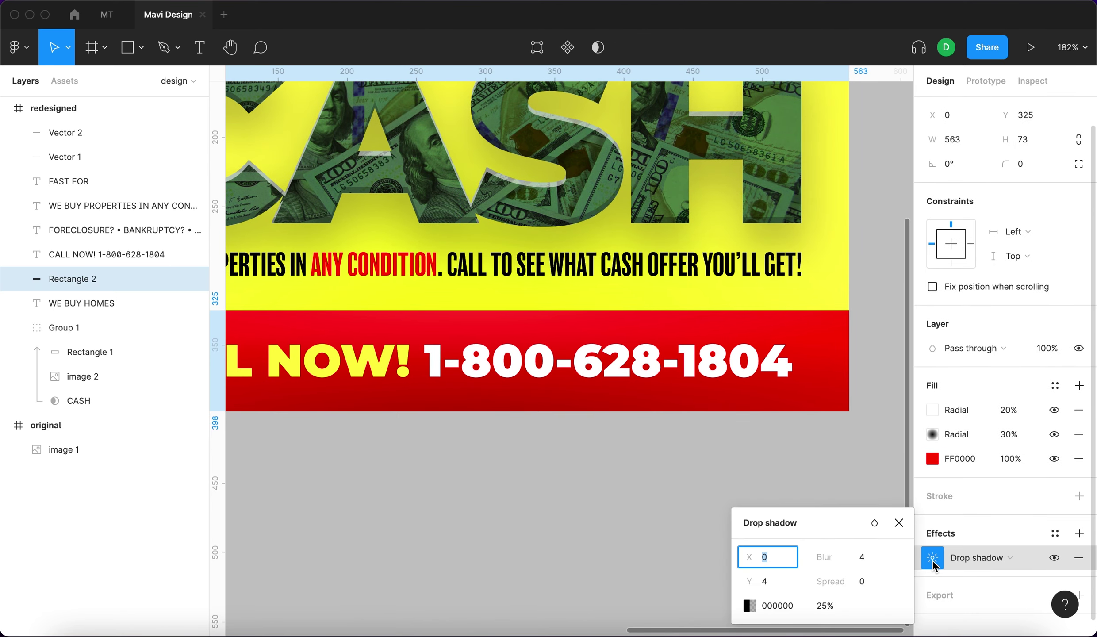
{"action": "left_click", "coordinate": [747, 604]}
{"action": "left_click", "coordinate": [566, 460]}
{"action": "left_click", "coordinate": [827, 340]}
{"action": "left_click", "coordinate": [844, 556]}
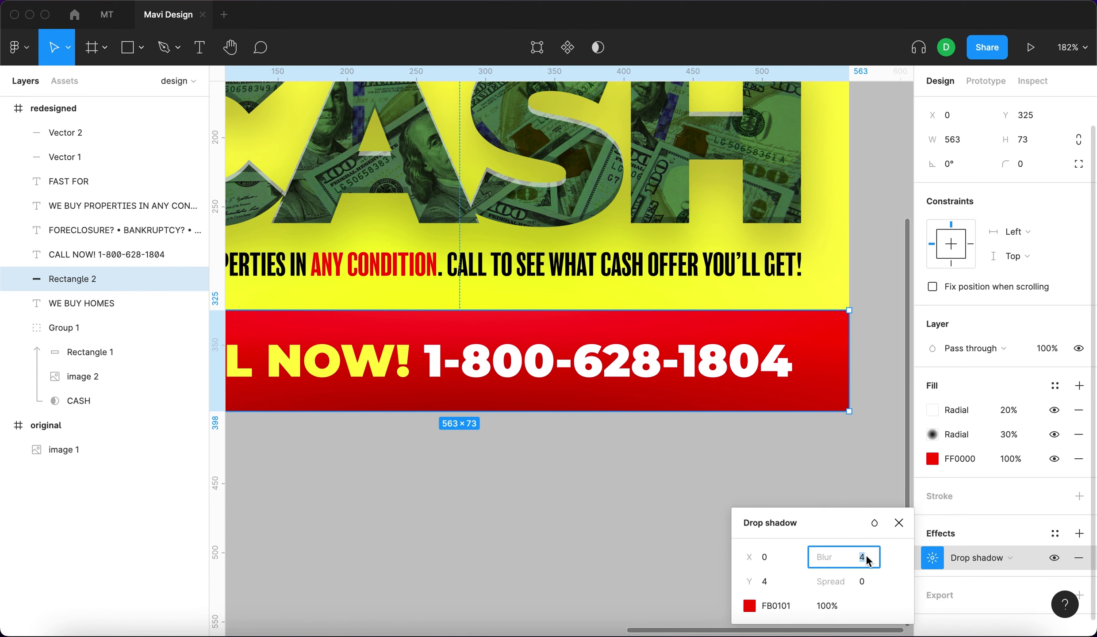
{"action": "key", "text": "shift+Up"}
{"action": "key", "text": "shift+Up"}
{"action": "key", "text": "shift+Up"}
{"action": "key", "text": "shift+Up"}
{"action": "scroll", "coordinate": [476, 432], "scroll_direction": "down", "scroll_amount": 5}
{"action": "scroll", "coordinate": [476, 432], "scroll_direction": "up", "scroll_amount": 6}
Switch to independent corners and round the bar's top-left and top-right corners to 20.
{"action": "left_click", "coordinate": [1078, 164]}
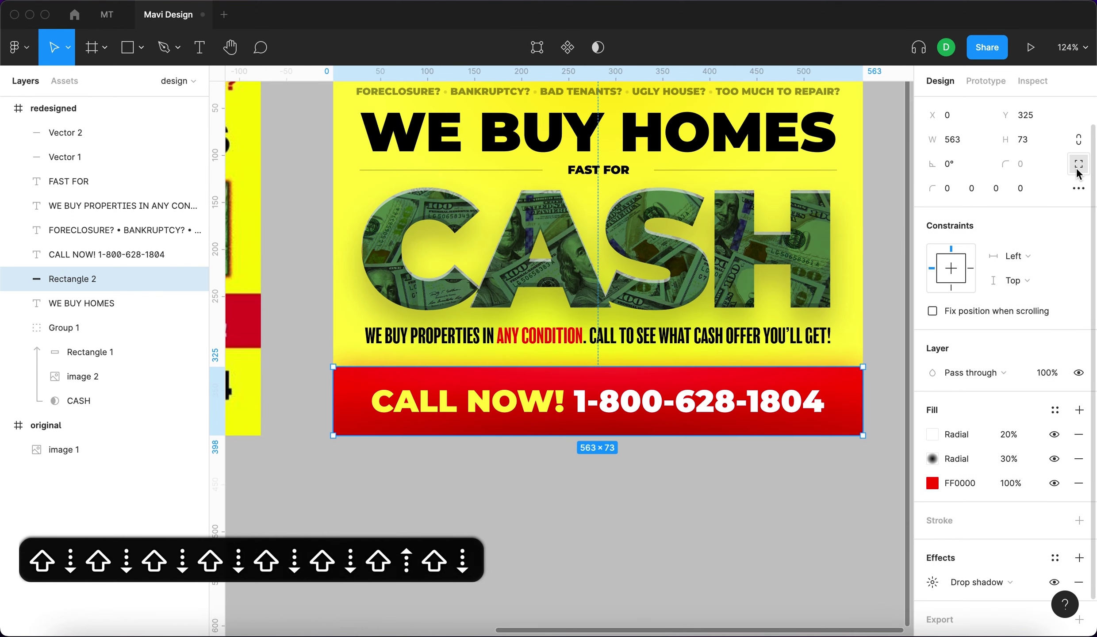
{"action": "left_click", "coordinate": [950, 191]}
{"action": "key", "text": "shift+Up"}
{"action": "key", "text": "shift+Up"}
{"action": "key", "text": "shift+Up"}
{"action": "key", "text": "shift+Up"}
{"action": "key", "text": "shift+Up"}
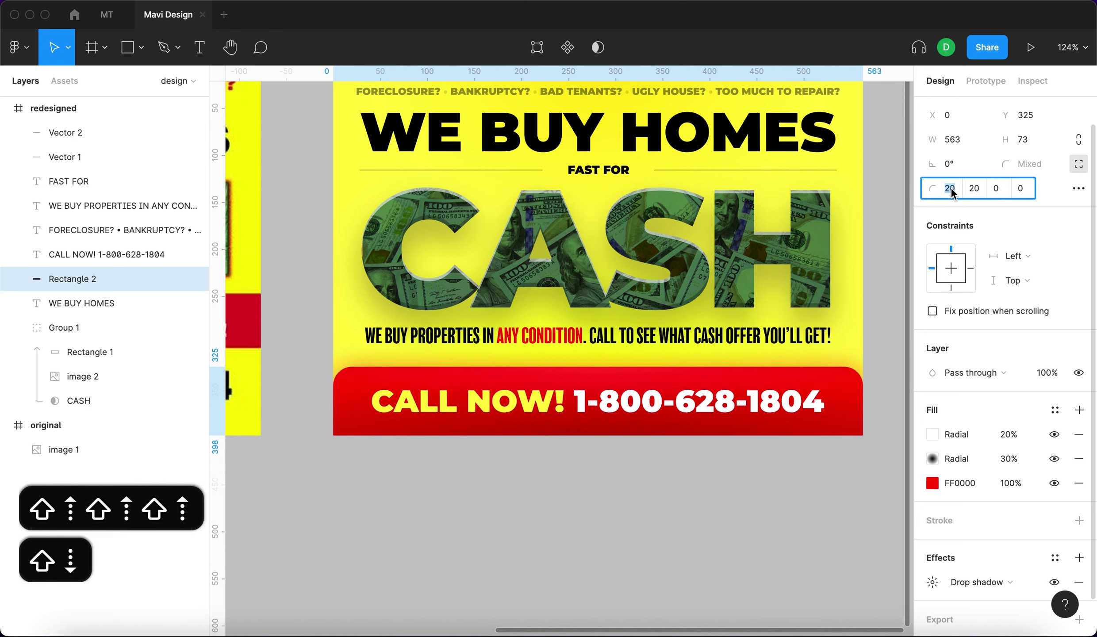
{"action": "key", "text": "Return"}
{"action": "scroll", "coordinate": [891, 252], "scroll_direction": "down", "scroll_amount": 4}
{"action": "left_click", "coordinate": [891, 252]}
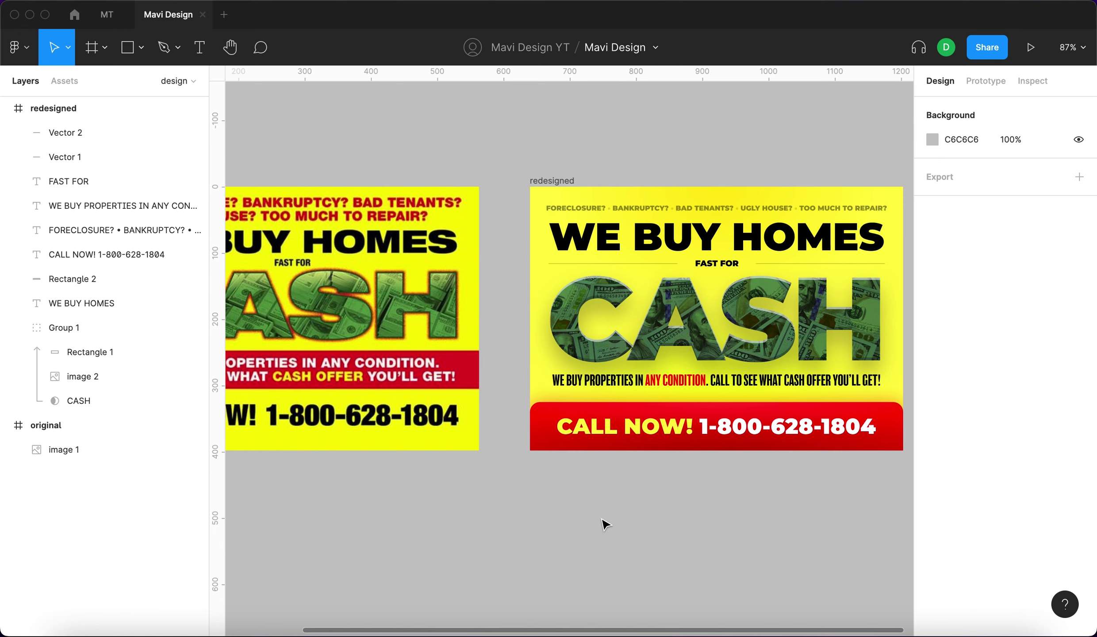
{"action": "key", "text": "shift+1"}
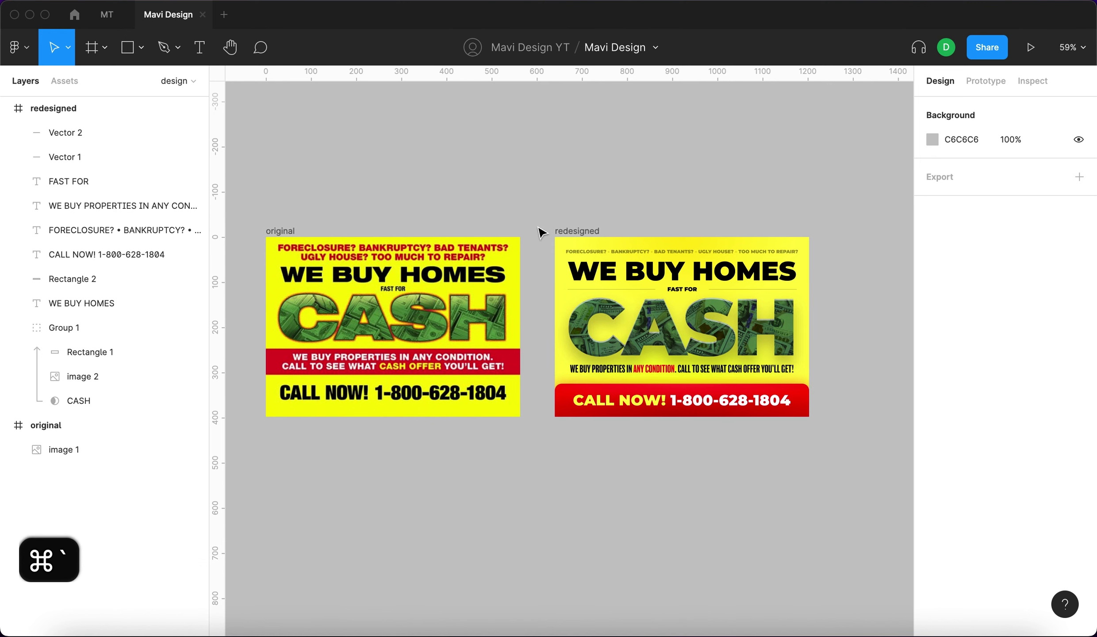
{"action": "left_click", "coordinate": [158, 1]}
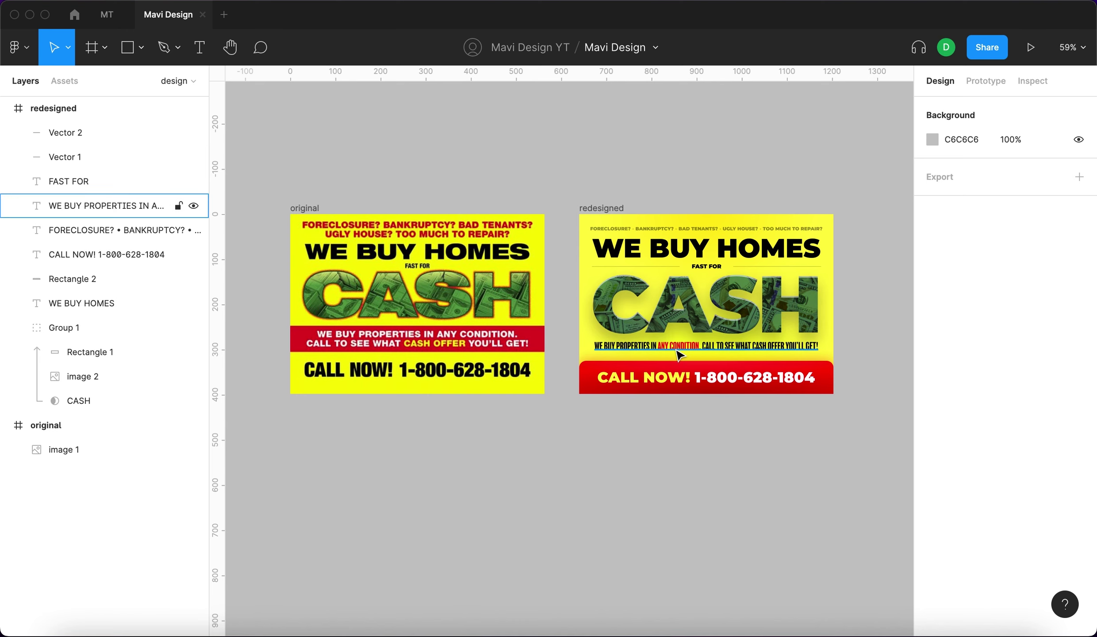
{"action": "scroll", "coordinate": [678, 353], "scroll_direction": "up", "scroll_amount": 3}
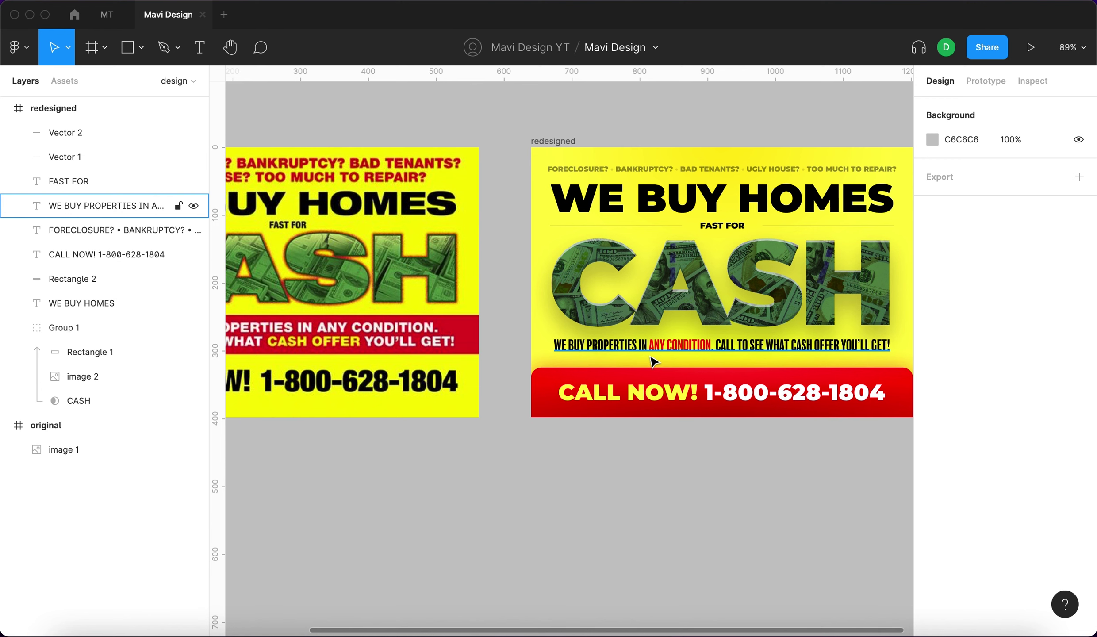
{"action": "scroll", "coordinate": [652, 360], "scroll_direction": "left", "scroll_amount": 2}
{"action": "scroll", "coordinate": [653, 361], "scroll_direction": "up", "scroll_amount": 1}
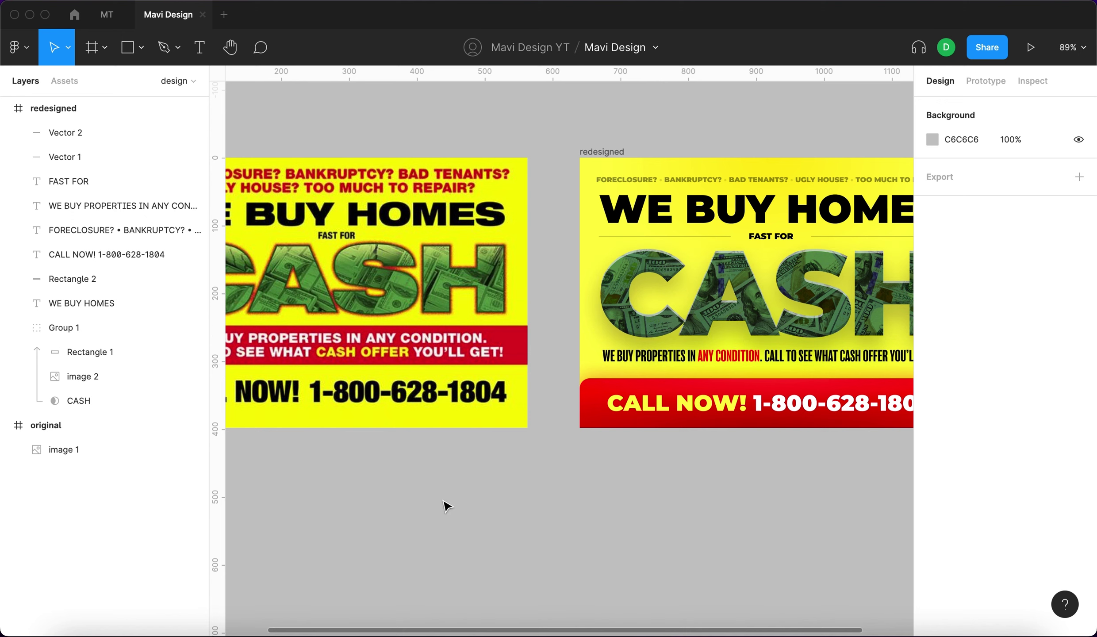
{"action": "scroll", "coordinate": [546, 532], "scroll_direction": "right", "scroll_amount": 5}
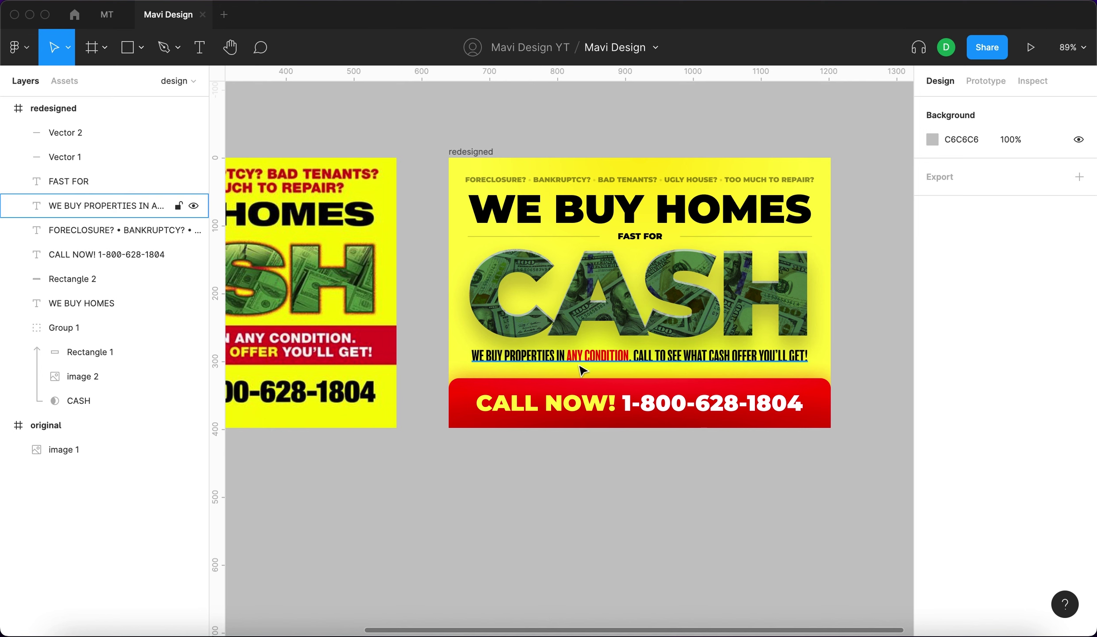
{"action": "scroll", "coordinate": [585, 507], "scroll_direction": "left", "scroll_amount": 5}
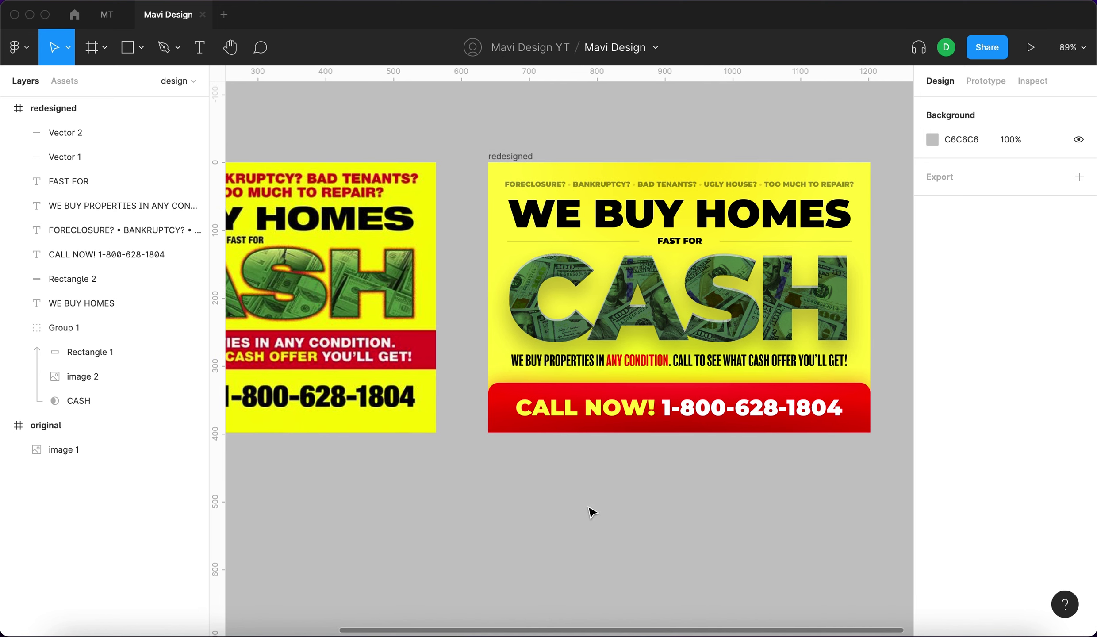
{"action": "scroll", "coordinate": [590, 511], "scroll_direction": "up", "scroll_amount": 2}
{"action": "scroll", "coordinate": [595, 515], "scroll_direction": "down", "scroll_amount": 3}
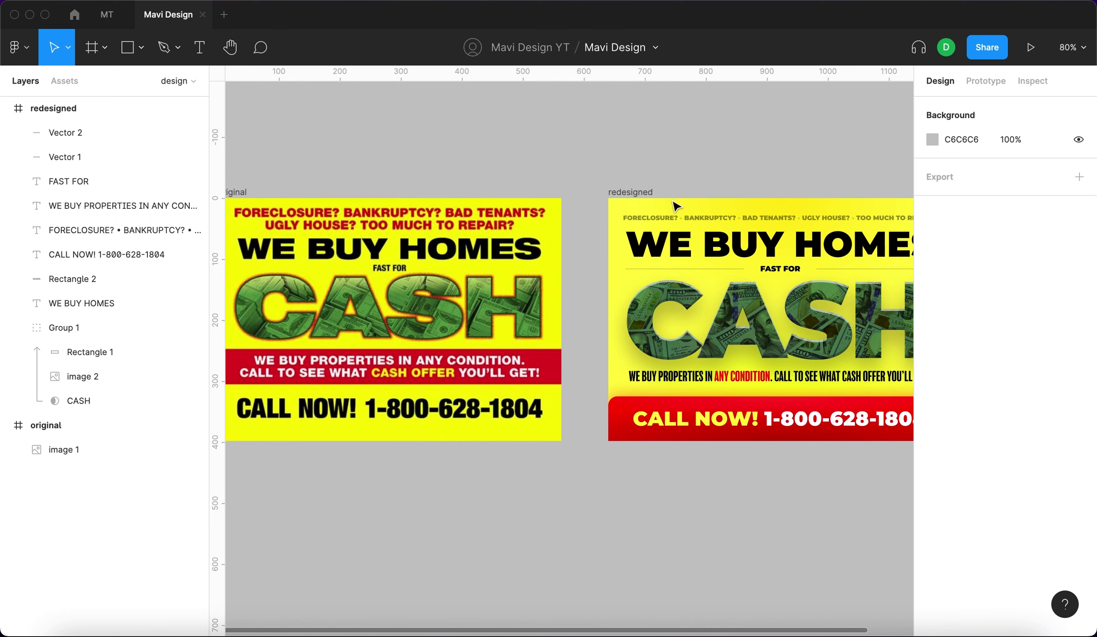
{"action": "scroll", "coordinate": [379, 159], "scroll_direction": "left", "scroll_amount": 2}
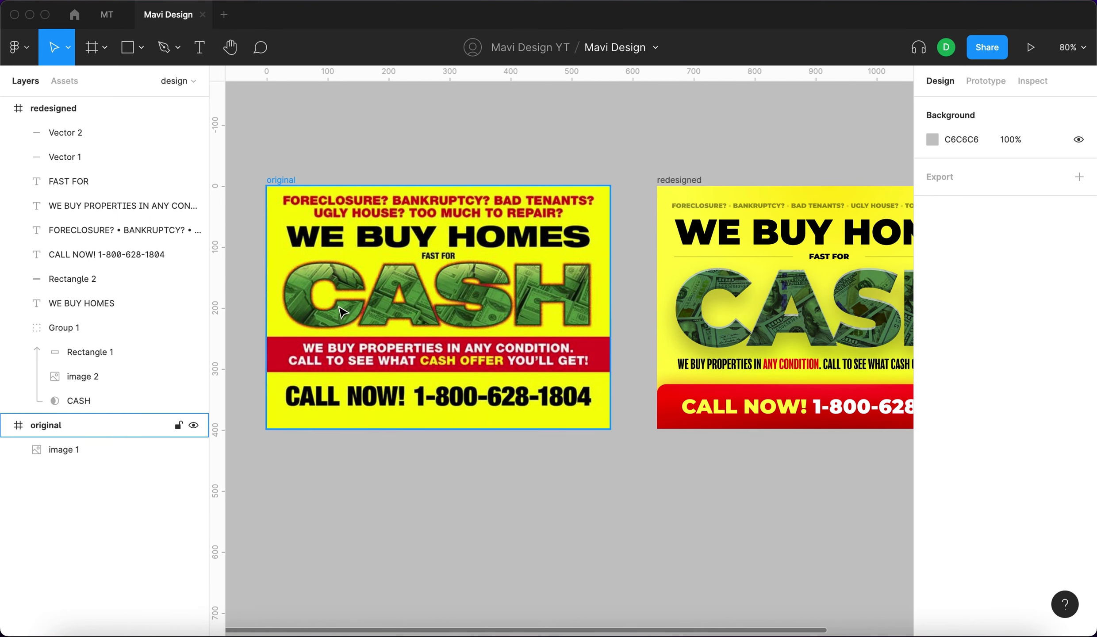
{"action": "scroll", "coordinate": [471, 294], "scroll_direction": "up", "scroll_amount": 10}
{"action": "scroll", "coordinate": [633, 287], "scroll_direction": "down", "scroll_amount": 10}
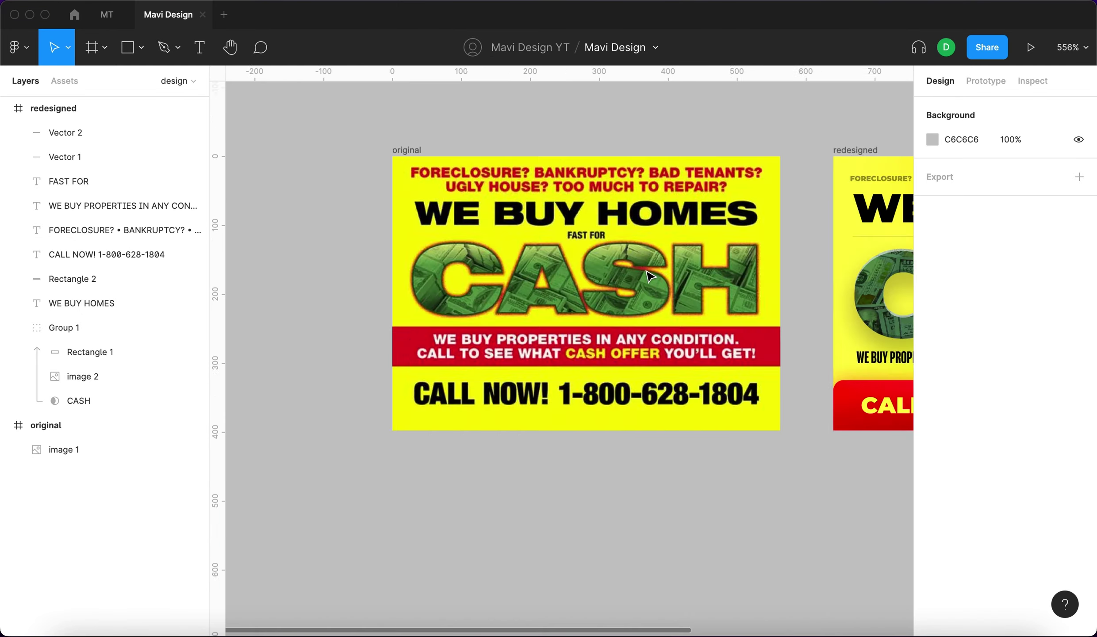
{"action": "scroll", "coordinate": [795, 325], "scroll_direction": "up", "scroll_amount": 3}
{"action": "scroll", "coordinate": [796, 325], "scroll_direction": "down", "scroll_amount": 4}
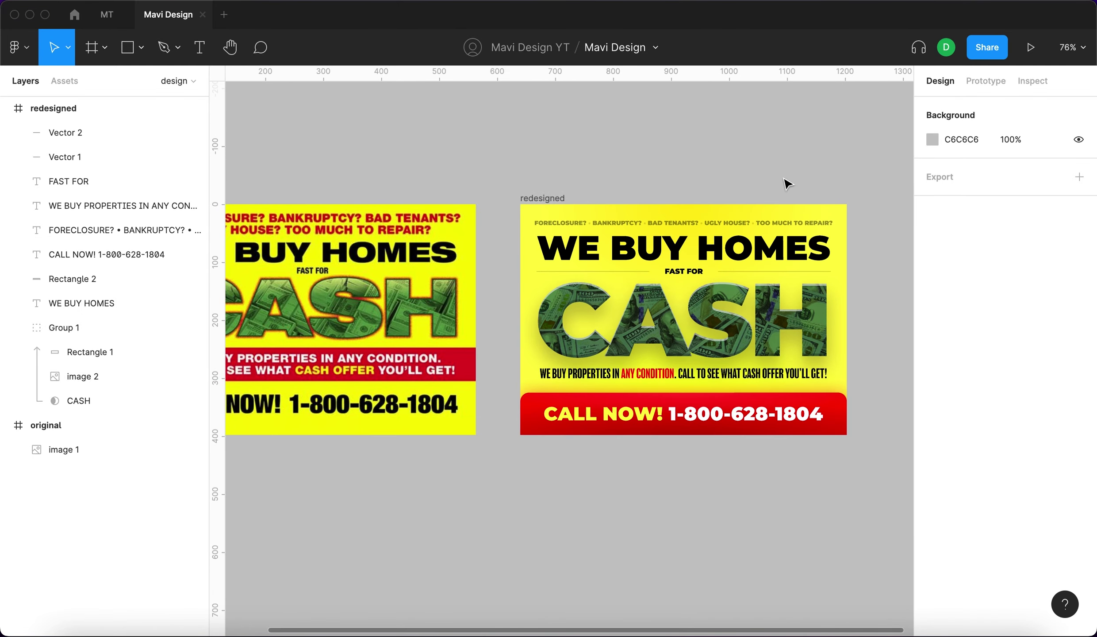
{"action": "scroll", "coordinate": [758, 228], "scroll_direction": "up", "scroll_amount": 4}
{"action": "scroll", "coordinate": [759, 227], "scroll_direction": "down", "scroll_amount": 7}
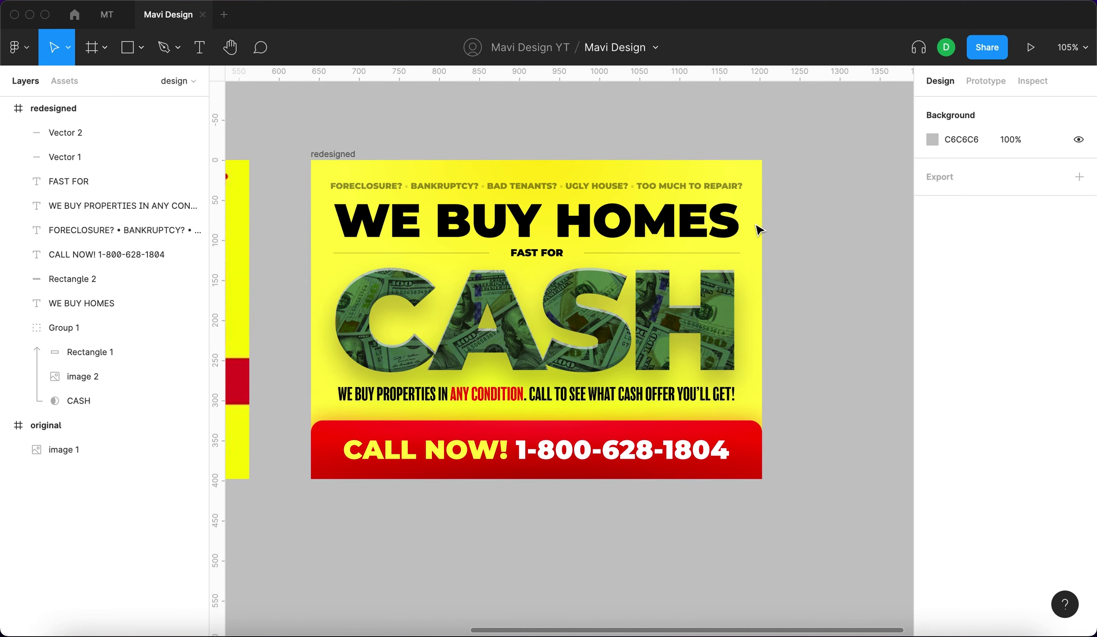